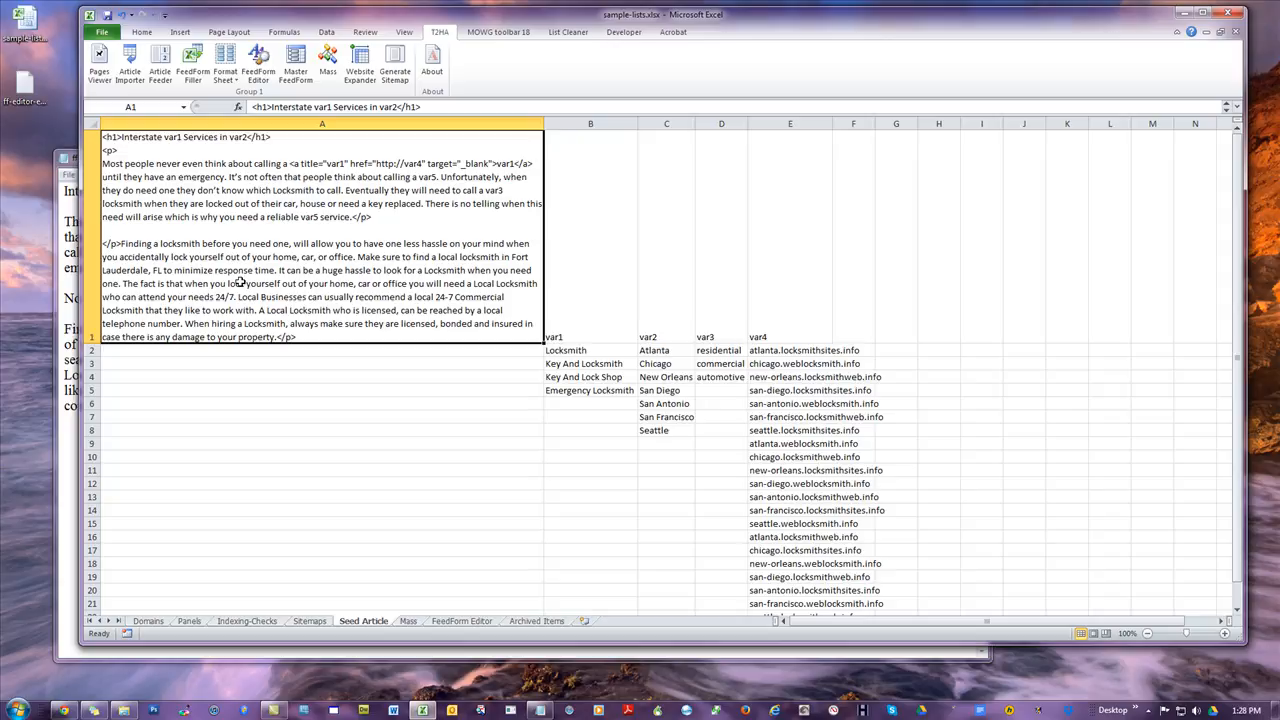
Switch to the ff-editor-example text in Notepad and examine its headings, paragraphs and the var1, var2 and var5 placeholders.
{"action": "left_click", "coordinate": [68, 436]}
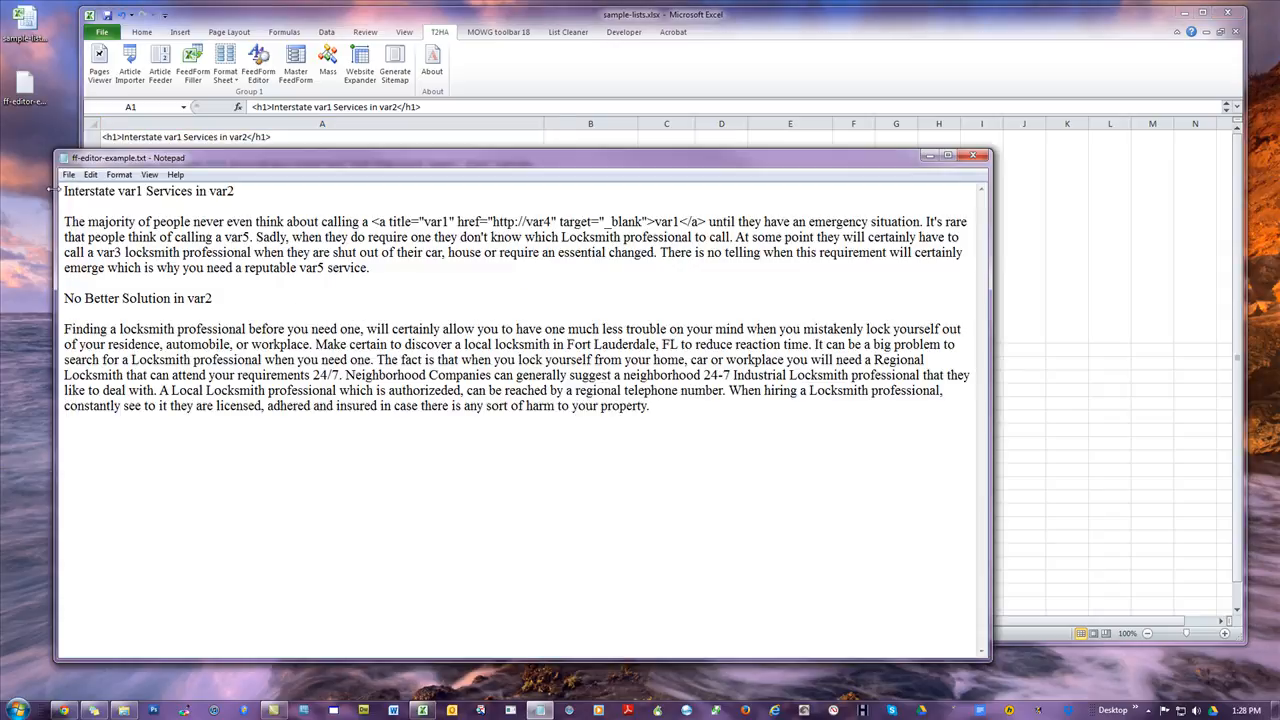
{"action": "left_click_drag", "start_coordinate": [67, 190], "coordinate": [240, 190]}
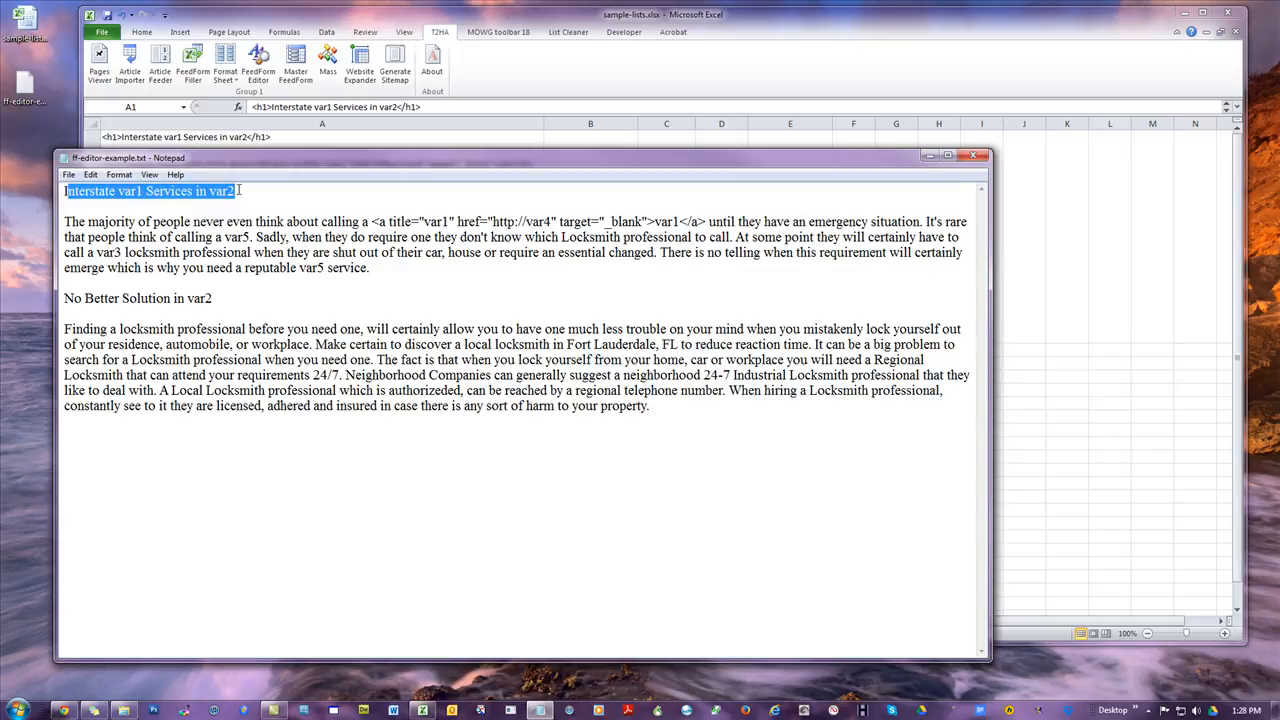
{"action": "left_click_drag", "start_coordinate": [373, 270], "coordinate": [64, 237]}
{"action": "left_click_drag", "start_coordinate": [213, 298], "coordinate": [64, 298]}
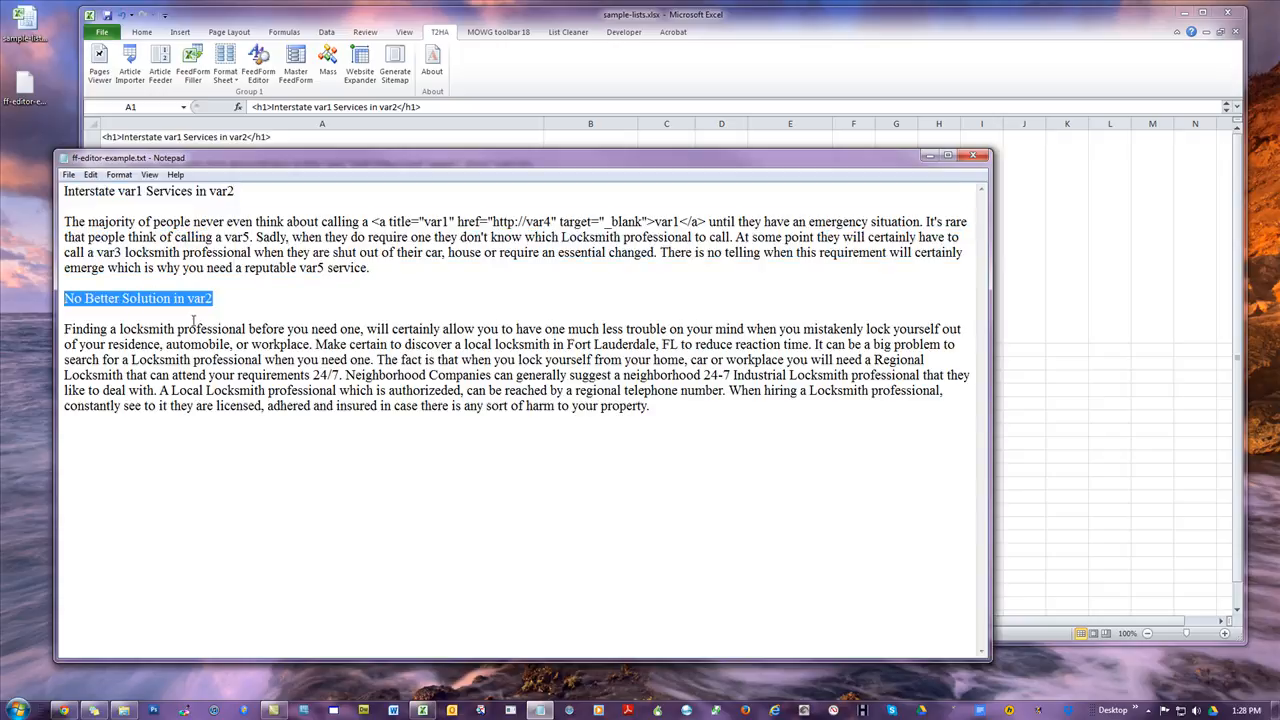
{"action": "left_click_drag", "start_coordinate": [652, 406], "coordinate": [64, 328]}
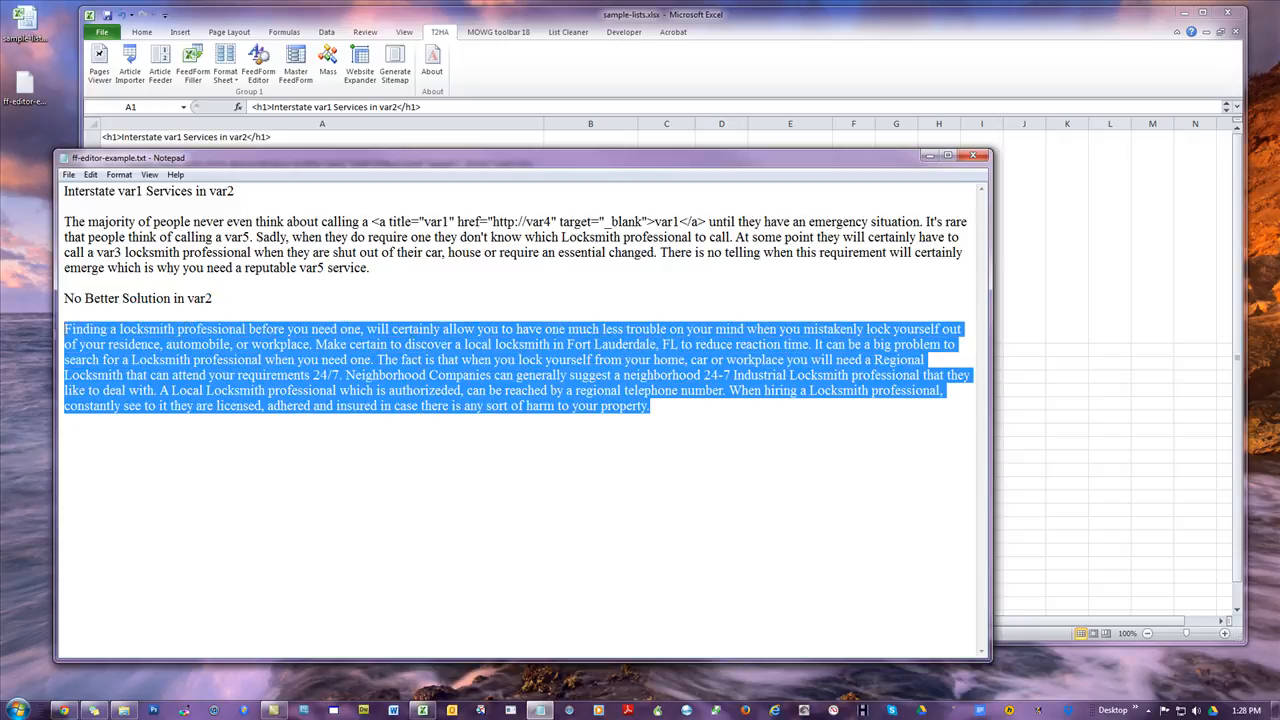
{"action": "left_click", "coordinate": [266, 461]}
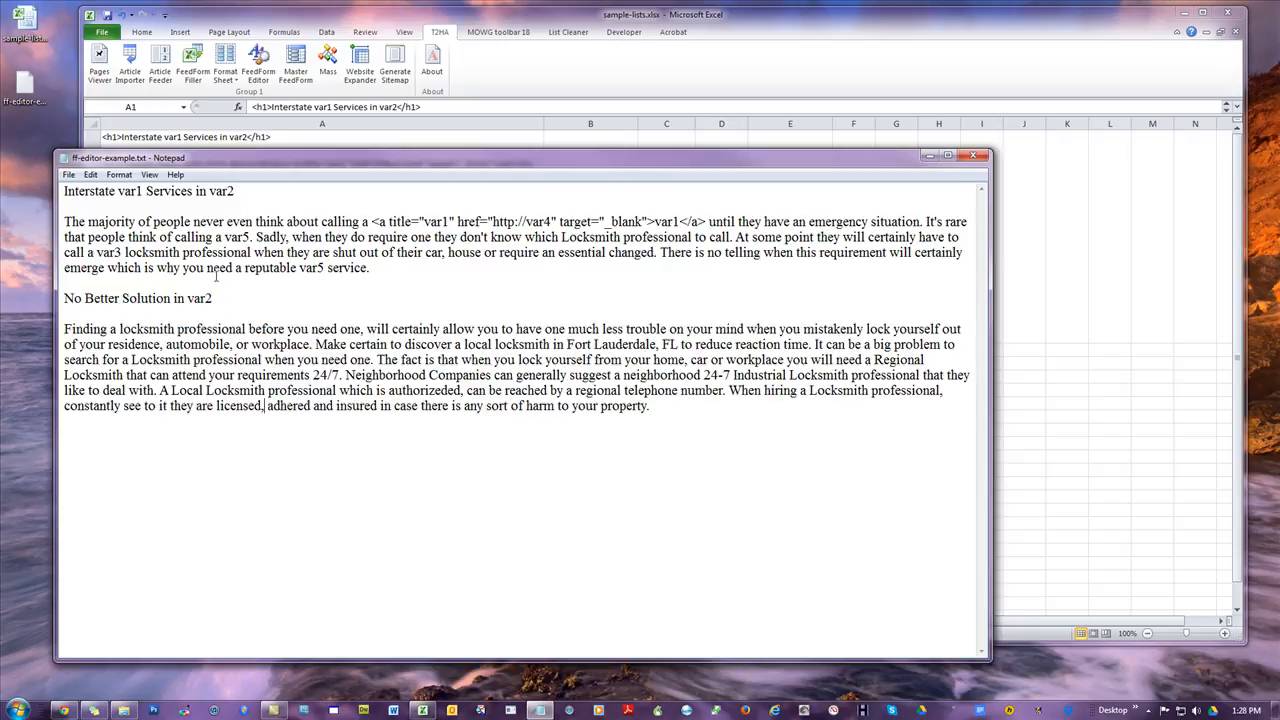
{"action": "left_click_drag", "start_coordinate": [144, 192], "coordinate": [118, 192]}
{"action": "left_click_drag", "start_coordinate": [257, 190], "coordinate": [216, 191]}
{"action": "left_click_drag", "start_coordinate": [252, 238], "coordinate": [224, 238]}
{"action": "left_click", "coordinate": [284, 405]}
{"action": "left_click", "coordinate": [738, 515]}
In the Excel Seed Article sheet, move Locksmith from B2 to the end of the var1 list and delete the emptied cell, shifting the list up.
{"action": "left_click", "coordinate": [743, 14]}
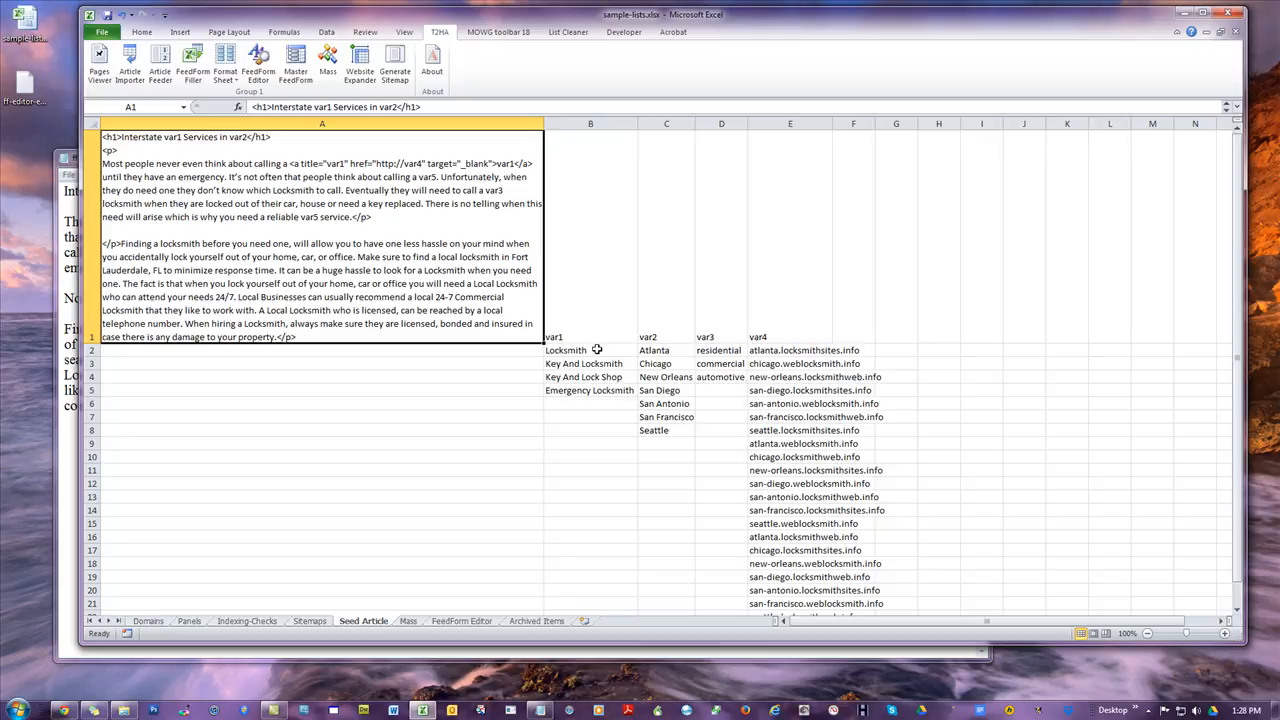
{"action": "left_click_drag", "start_coordinate": [597, 349], "coordinate": [581, 525]}
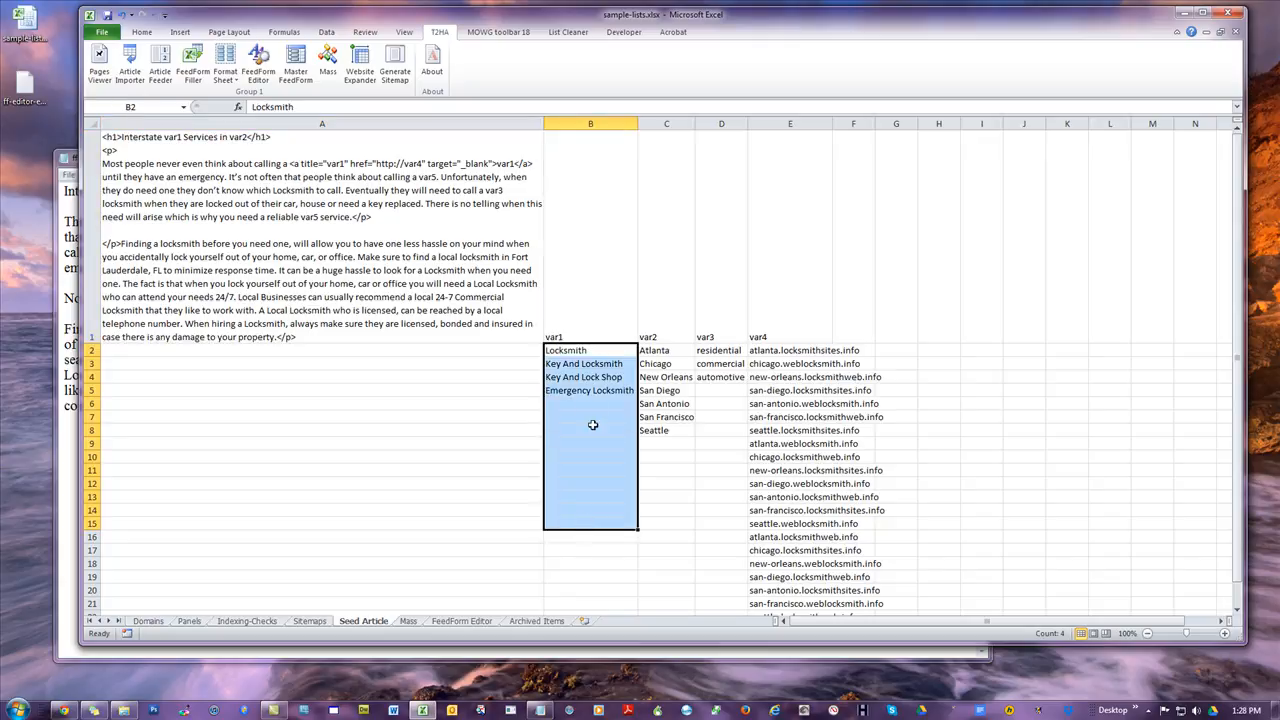
{"action": "left_click", "coordinate": [897, 353]}
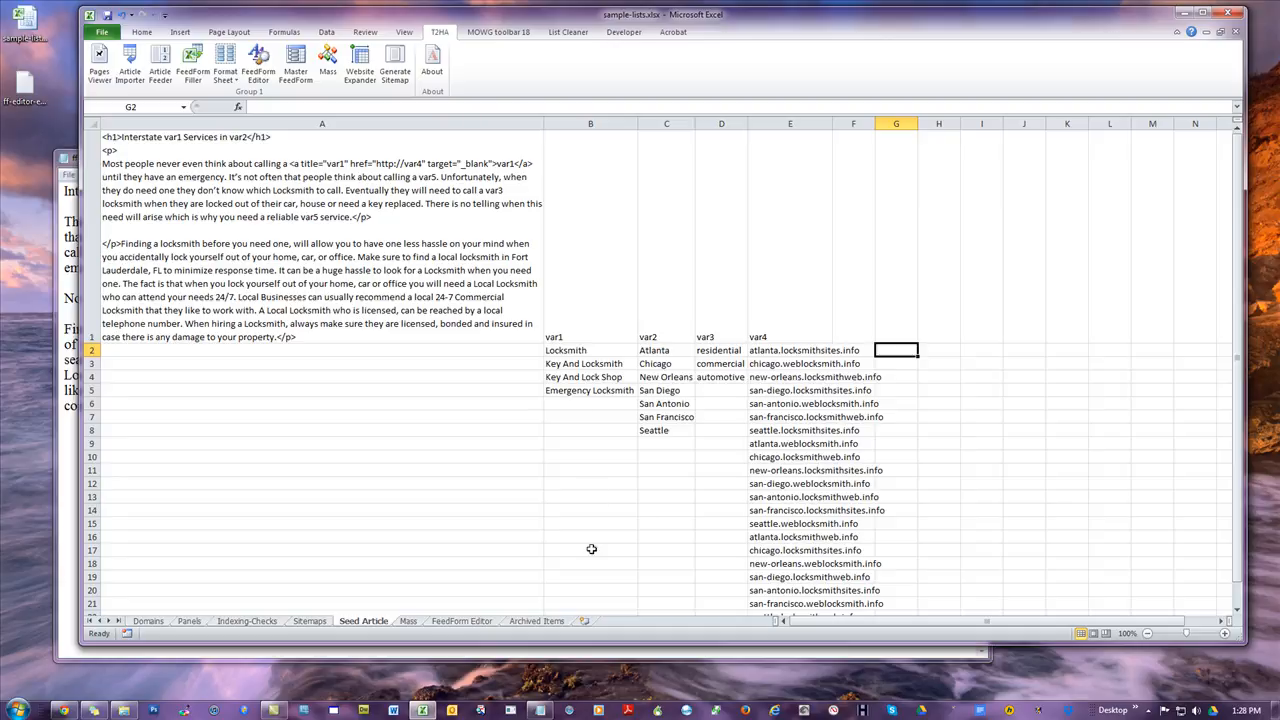
{"action": "right_click", "coordinate": [582, 350]}
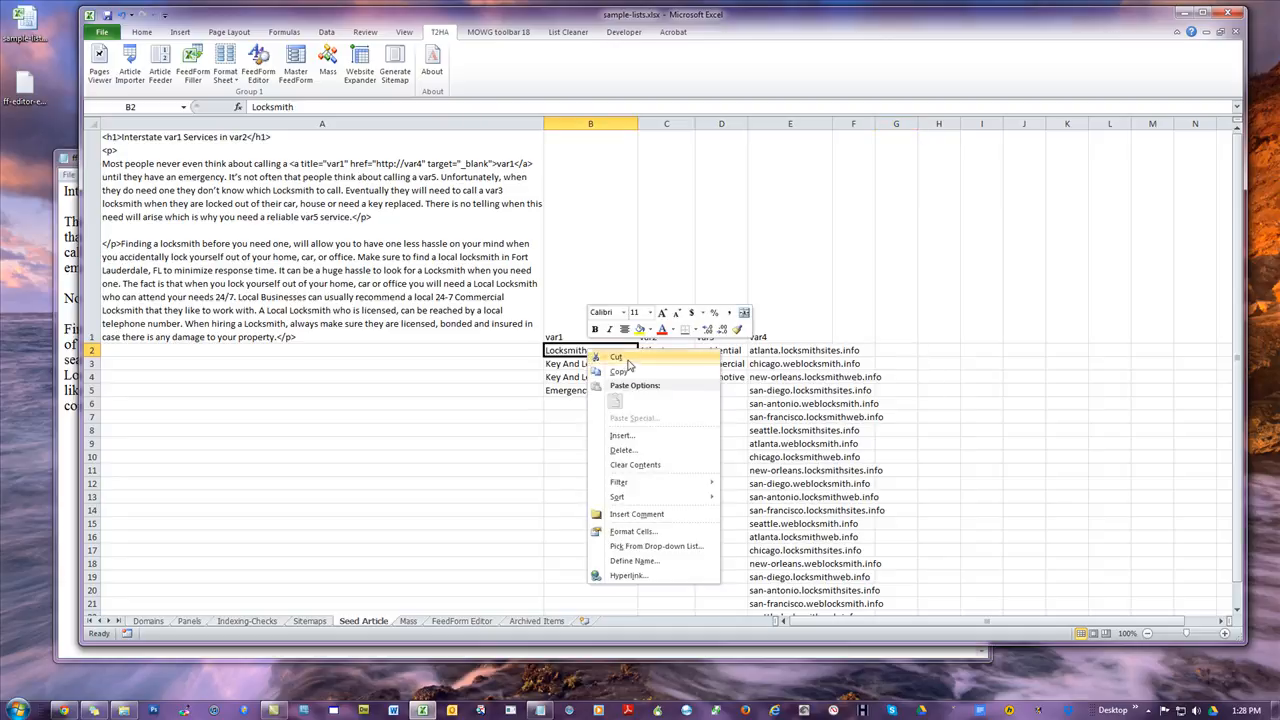
{"action": "left_click", "coordinate": [616, 357]}
{"action": "right_click", "coordinate": [586, 403]}
{"action": "left_click", "coordinate": [614, 454]}
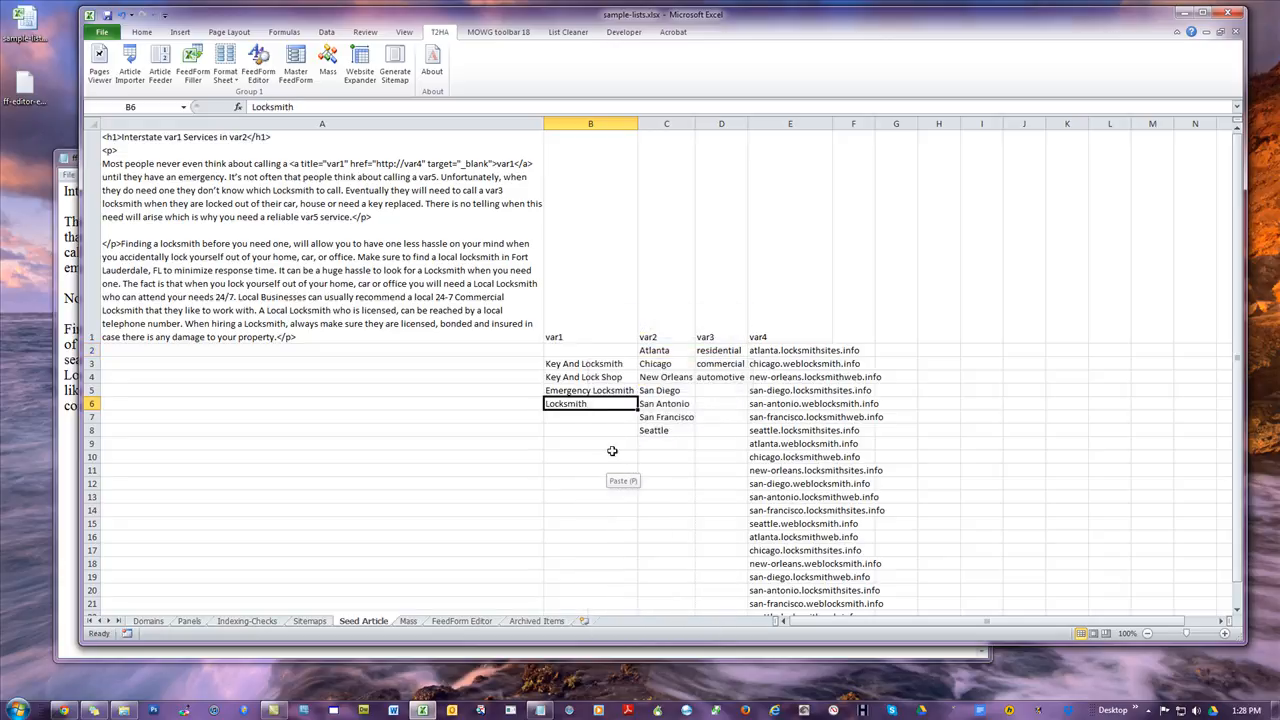
{"action": "right_click", "coordinate": [596, 351]}
{"action": "left_click", "coordinate": [634, 454]}
{"action": "left_click", "coordinate": [605, 486]}
{"action": "left_click", "coordinate": [426, 431]}
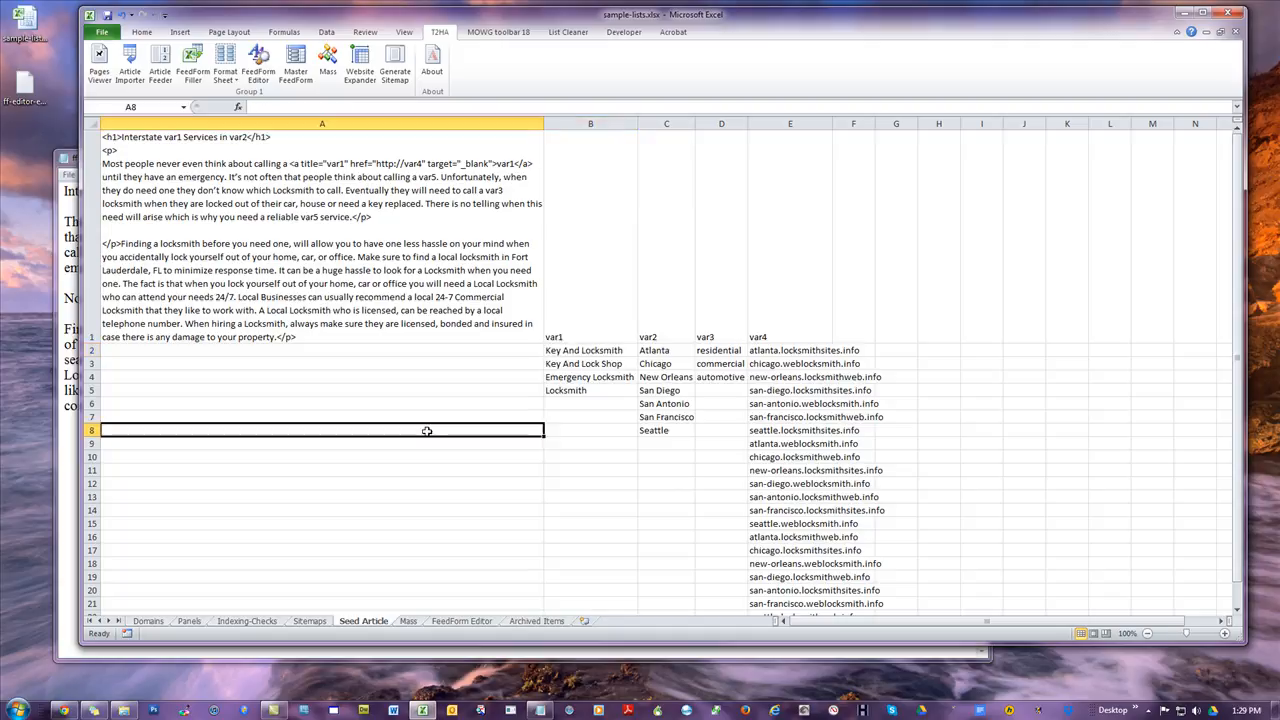
{"action": "left_click_drag", "start_coordinate": [594, 350], "coordinate": [586, 390]}
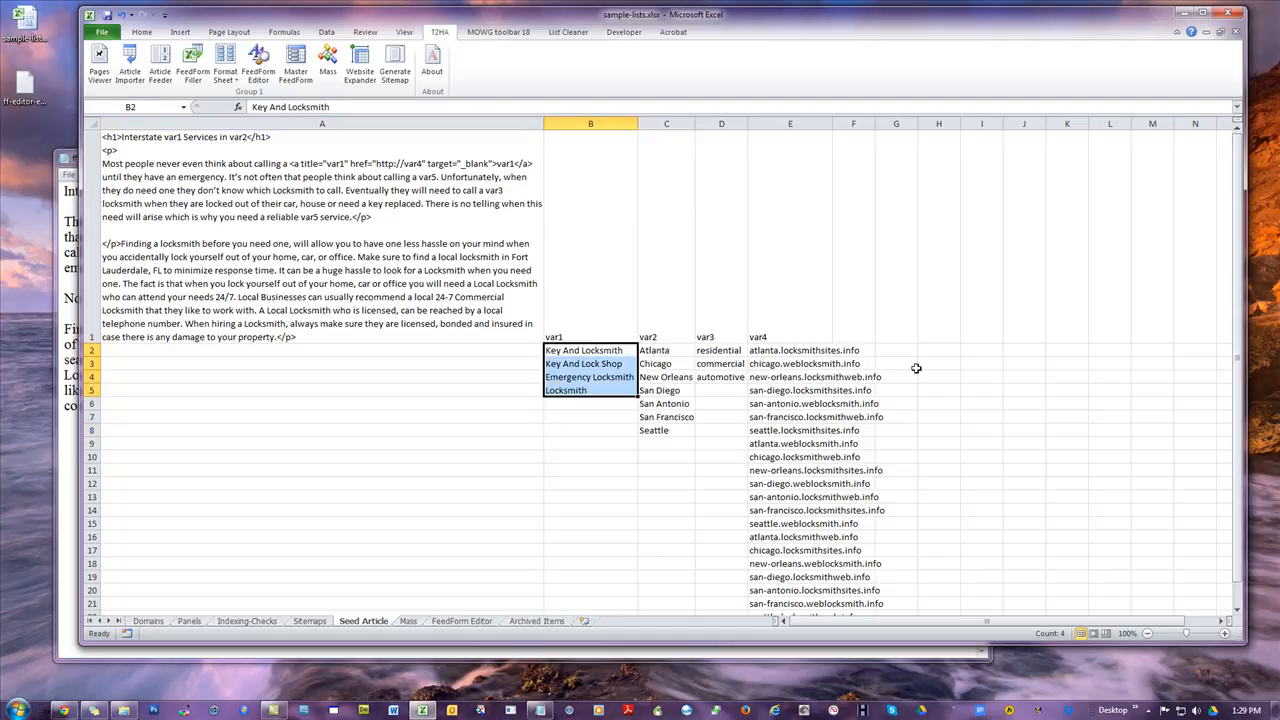
{"action": "left_click_drag", "start_coordinate": [903, 351], "coordinate": [903, 388]}
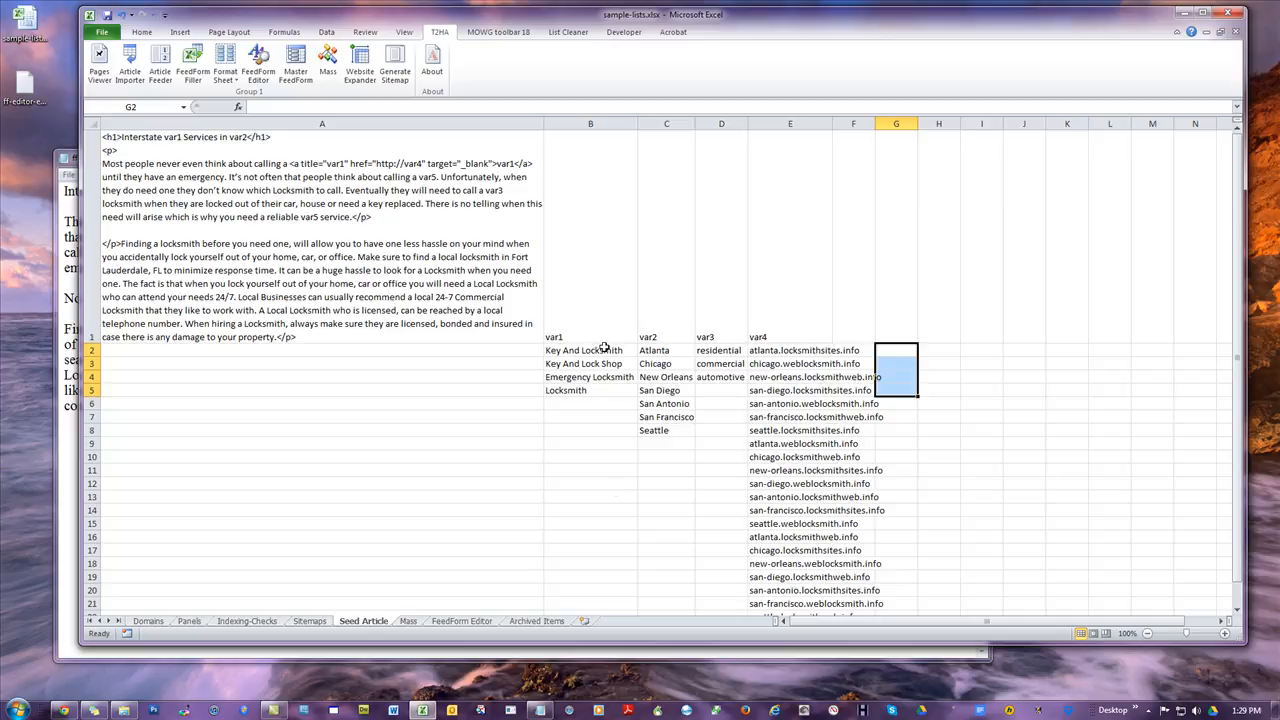
{"action": "left_click_drag", "start_coordinate": [604, 348], "coordinate": [612, 550]}
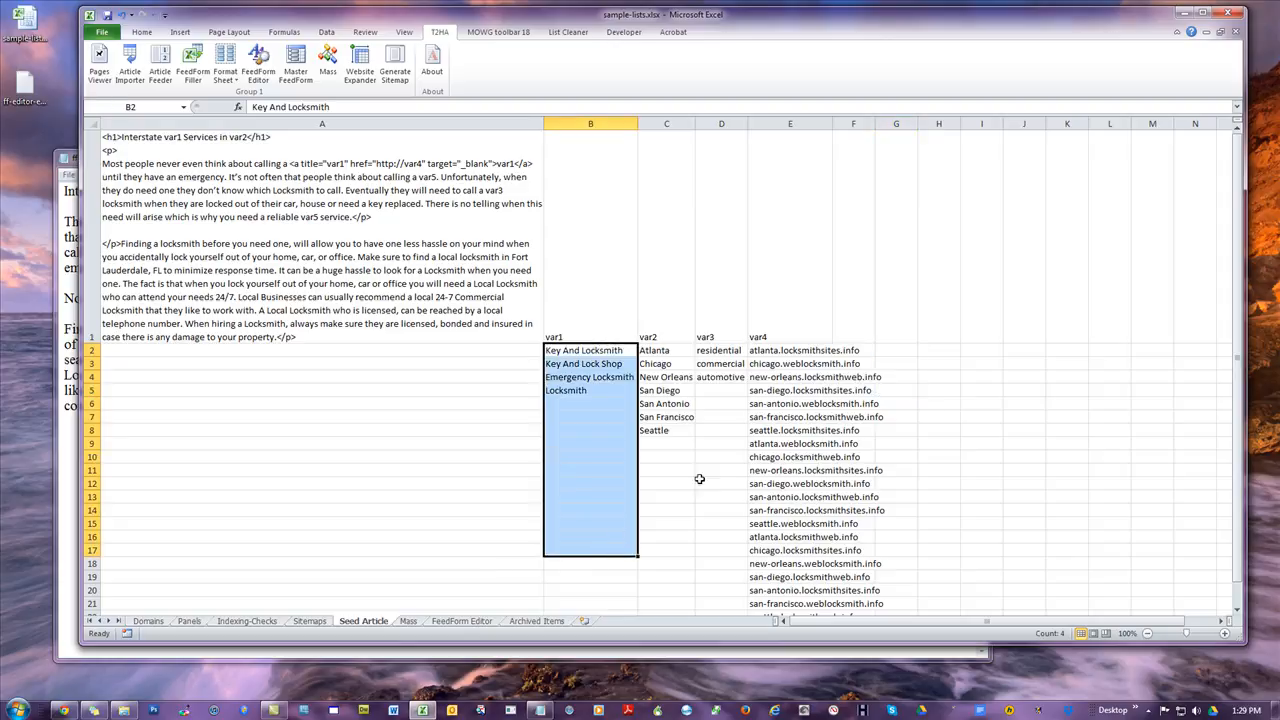
{"action": "left_click_drag", "start_coordinate": [898, 350], "coordinate": [903, 480]}
{"action": "left_click", "coordinate": [464, 284]}
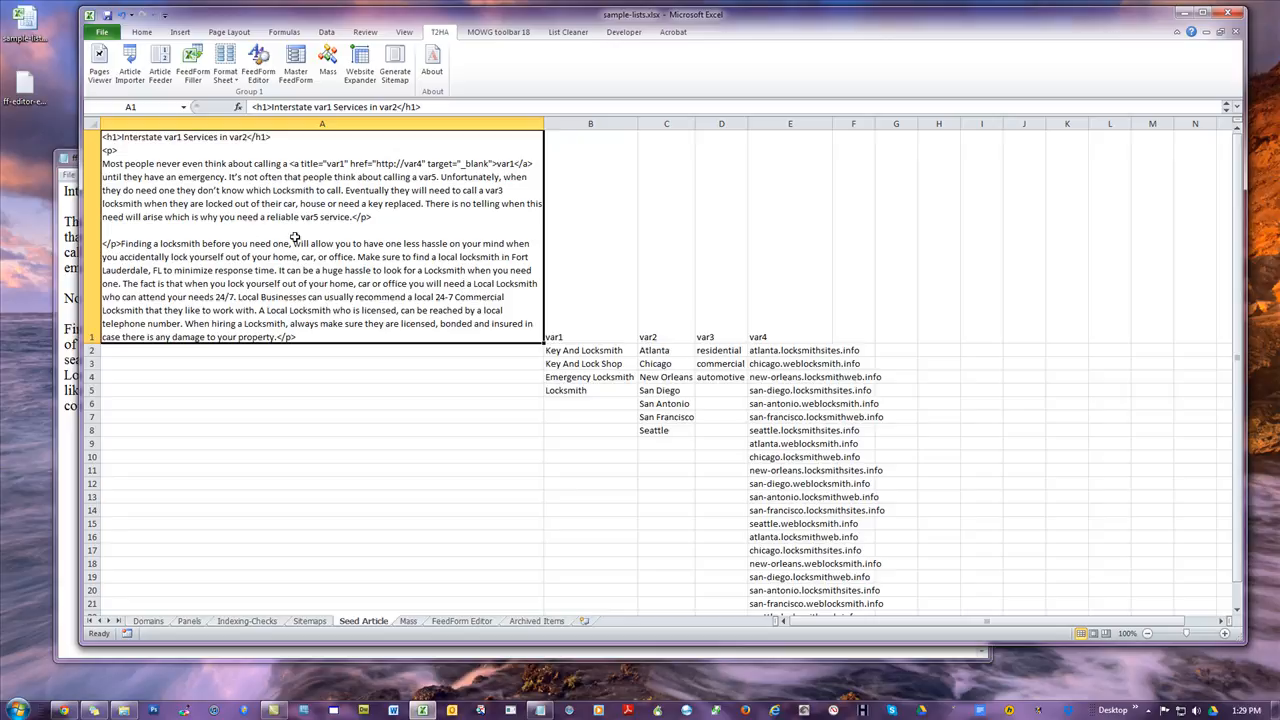
{"action": "left_click", "coordinate": [280, 391]}
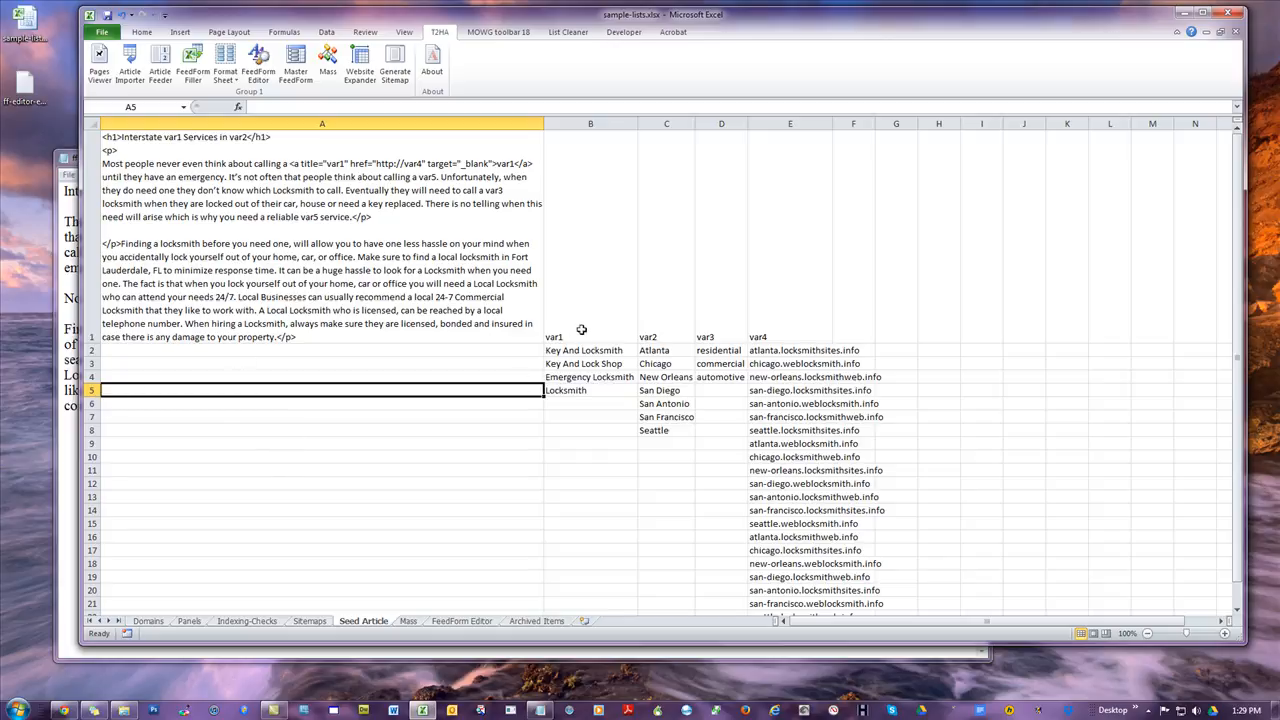
Copy the var1 header with its four keywords from B1:B5 to F1, and autofit the width of column E.
{"action": "left_click_drag", "start_coordinate": [591, 338], "coordinate": [600, 392]}
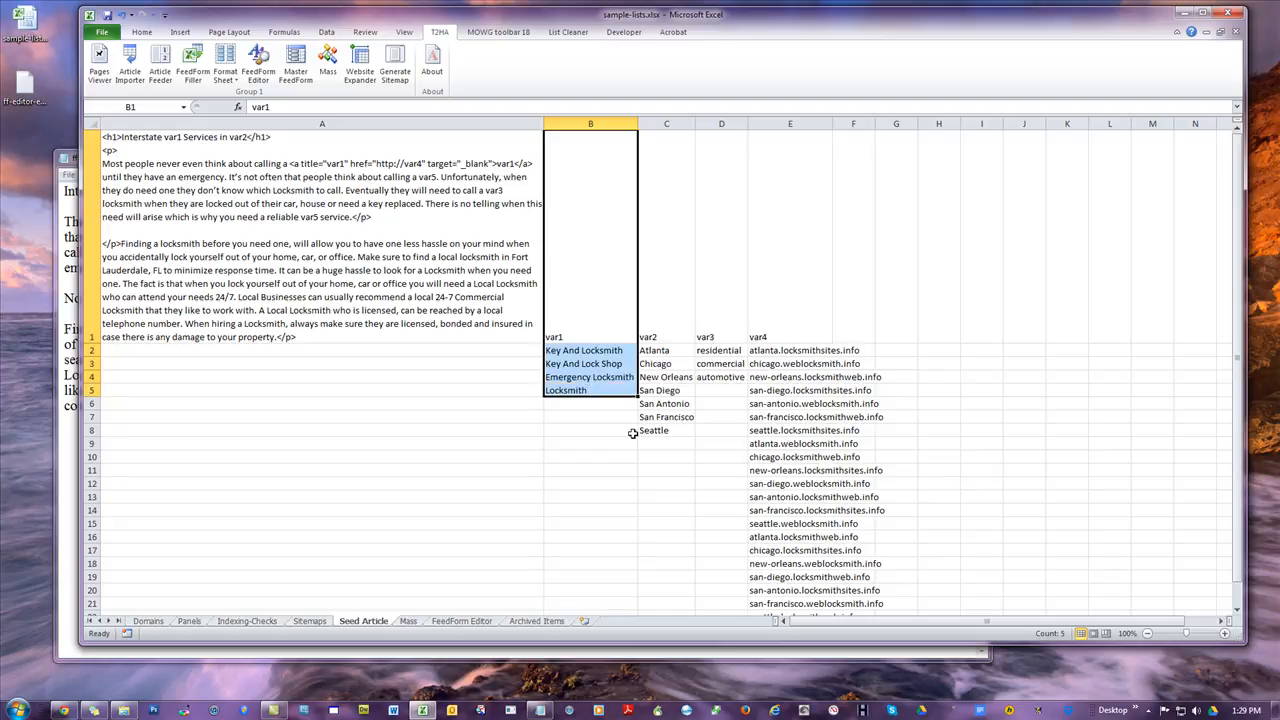
{"action": "key", "text": "ctrl+c"}
{"action": "left_click", "coordinate": [849, 320]}
{"action": "key", "text": "ctrl+v"}
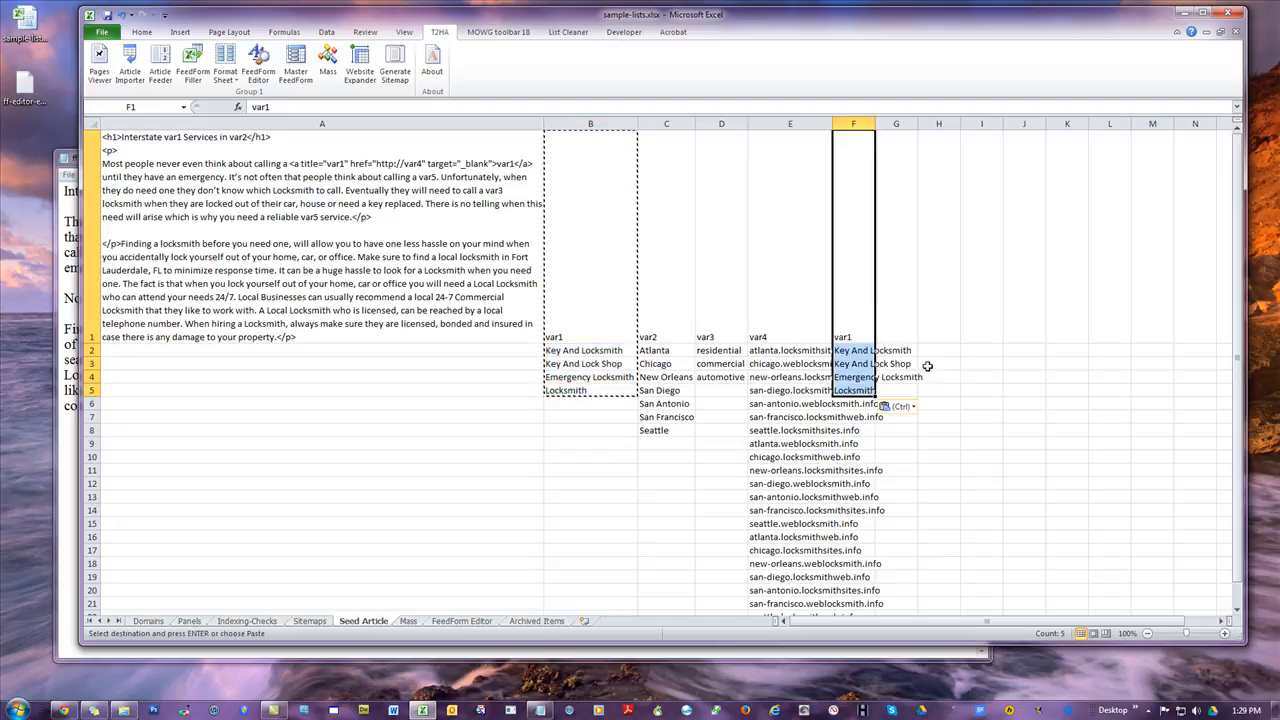
{"action": "double_click", "coordinate": [832, 123]}
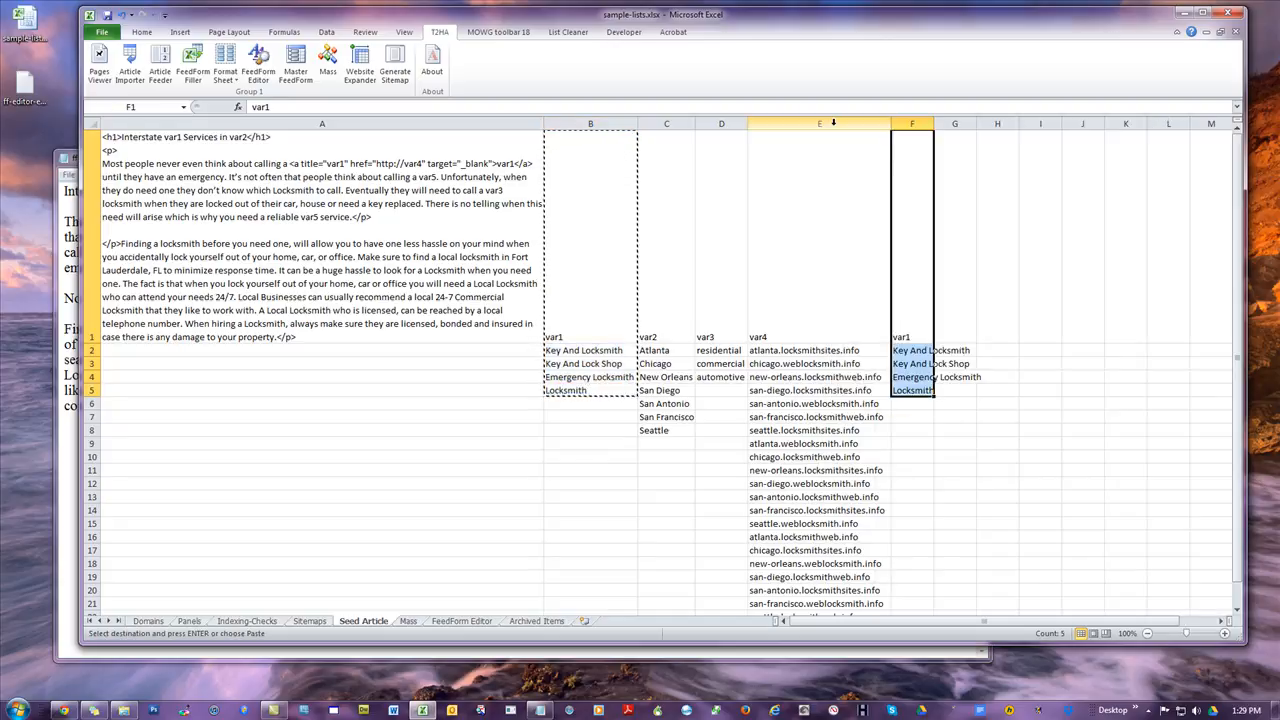
Rename the copied list's header in F1 as var5 and save the workbook.
{"action": "double_click", "coordinate": [921, 338]}
{"action": "key", "text": "BackSpace"}
{"action": "type", "text": "5"}
{"action": "left_click", "coordinate": [458, 456]}
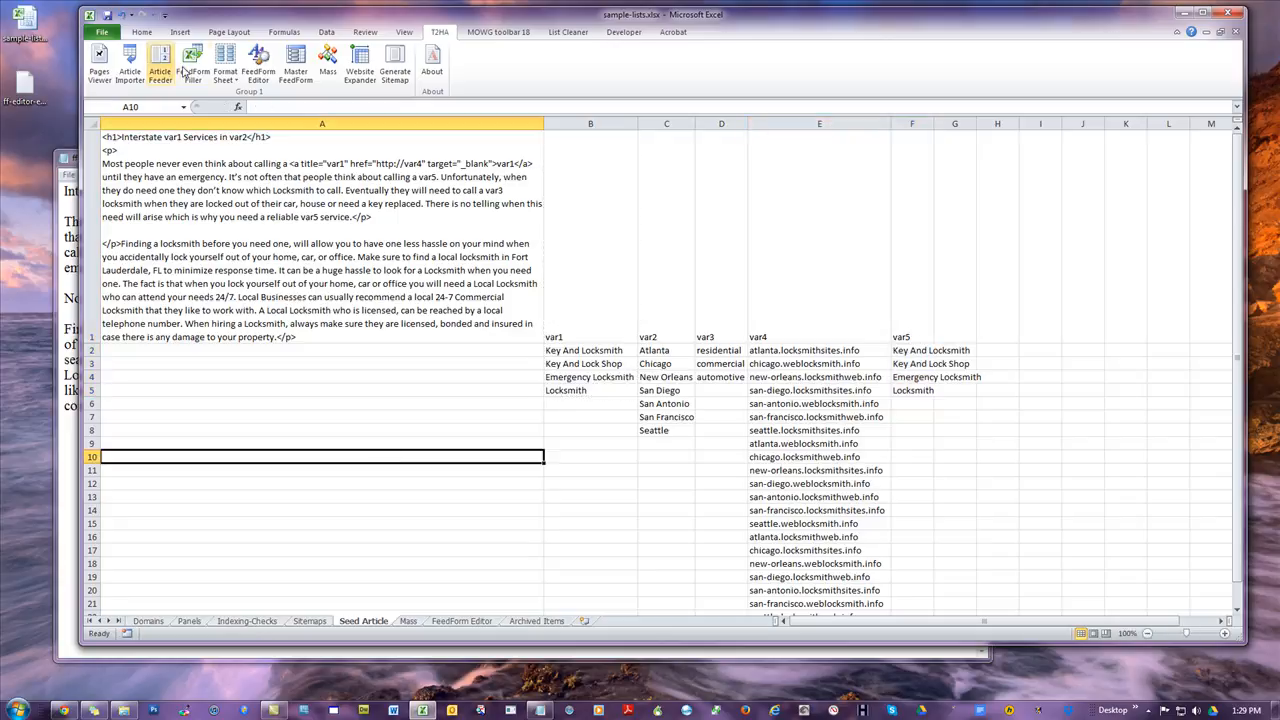
{"action": "left_click", "coordinate": [106, 17]}
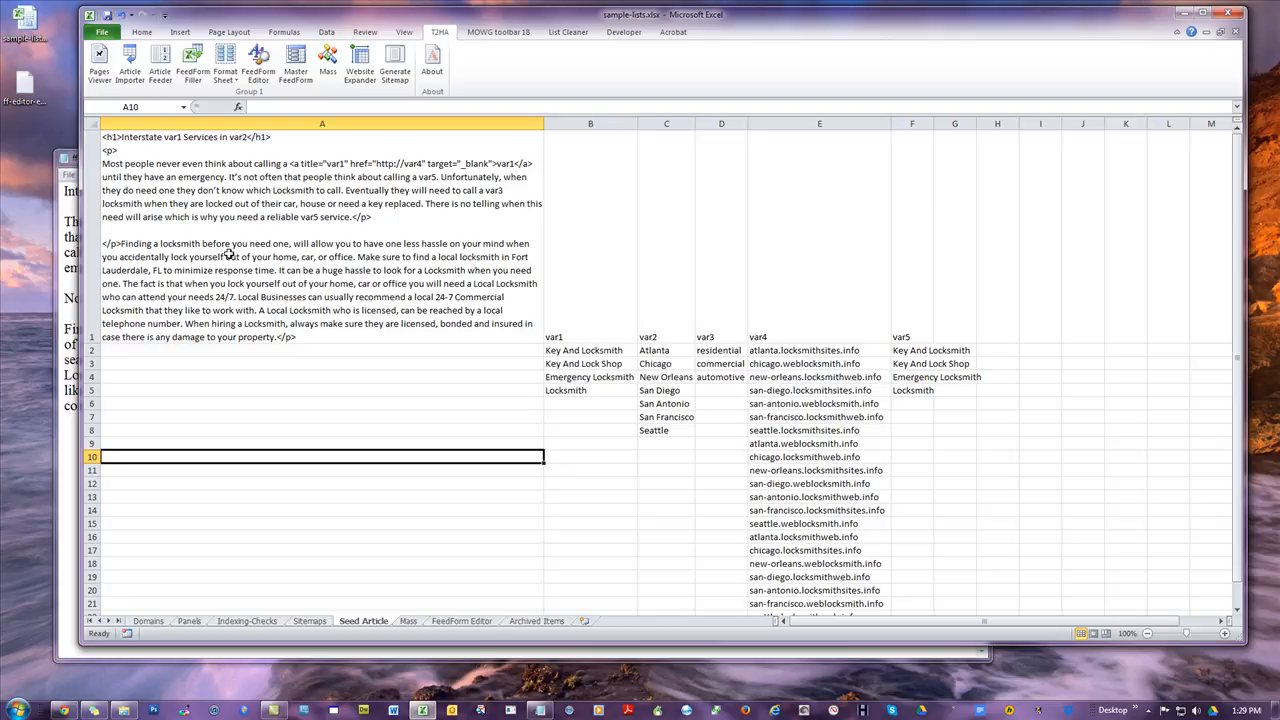
Return to the example text in Notepad and review its two headings and two paragraphs.
{"action": "left_click", "coordinate": [70, 208]}
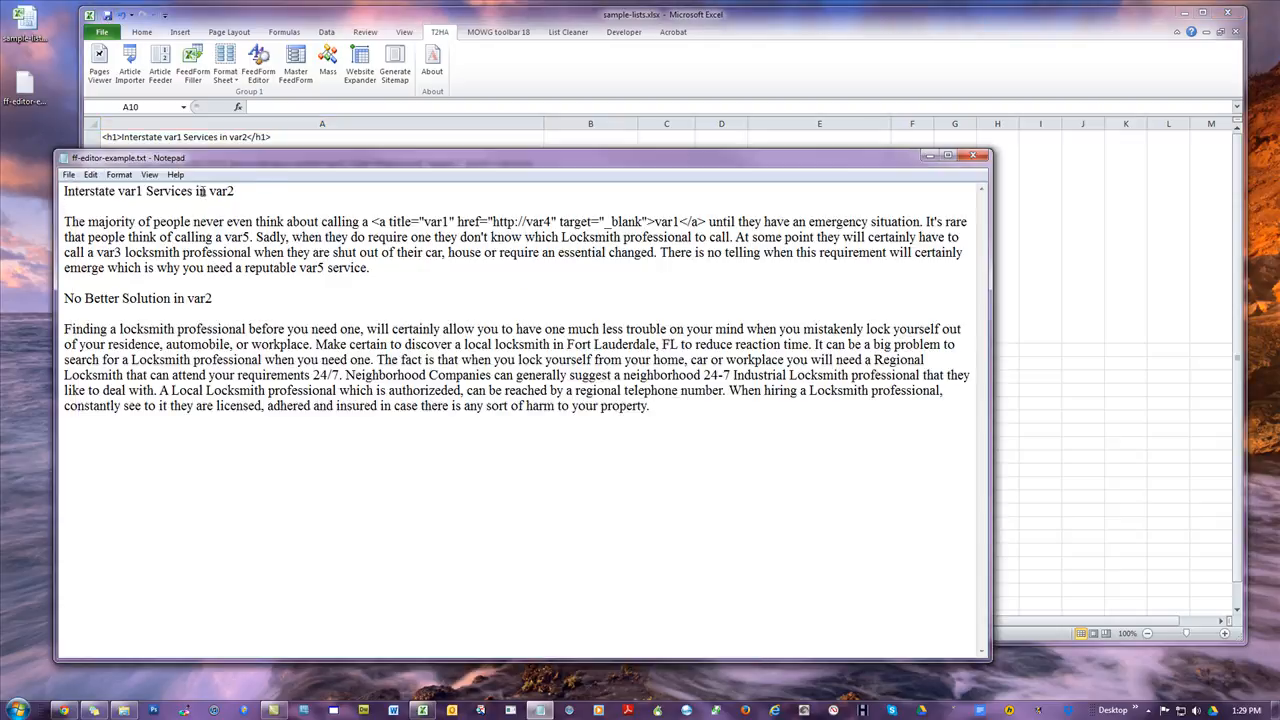
{"action": "left_click_drag", "start_coordinate": [272, 191], "coordinate": [62, 186]}
{"action": "left_click_drag", "start_coordinate": [428, 266], "coordinate": [66, 215]}
{"action": "left_click_drag", "start_coordinate": [250, 305], "coordinate": [63, 300]}
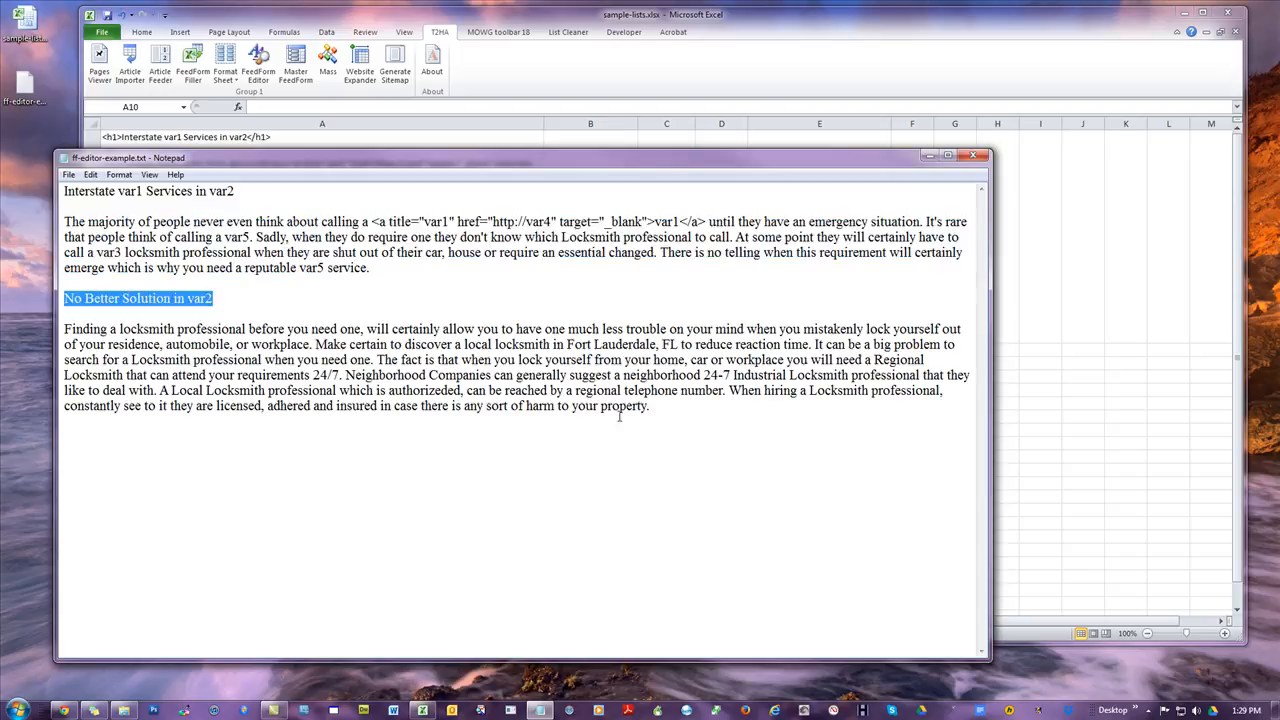
{"action": "left_click_drag", "start_coordinate": [655, 408], "coordinate": [60, 333]}
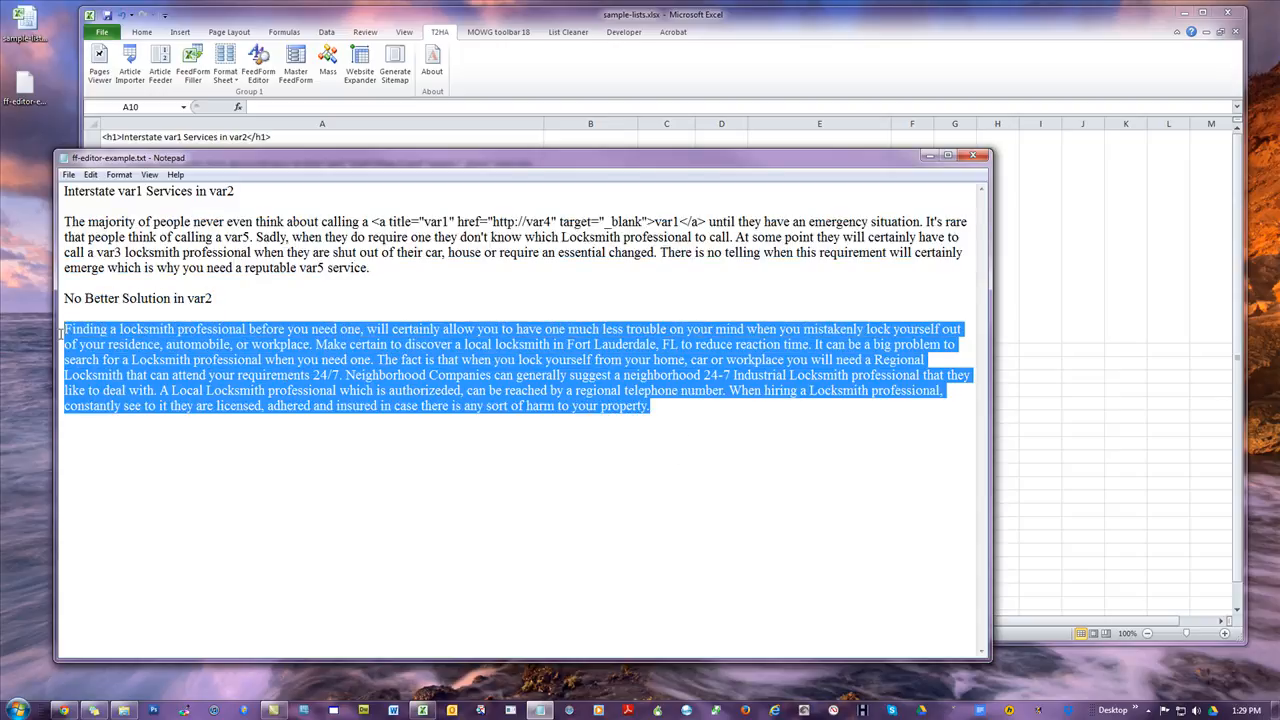
{"action": "left_click", "coordinate": [377, 473]}
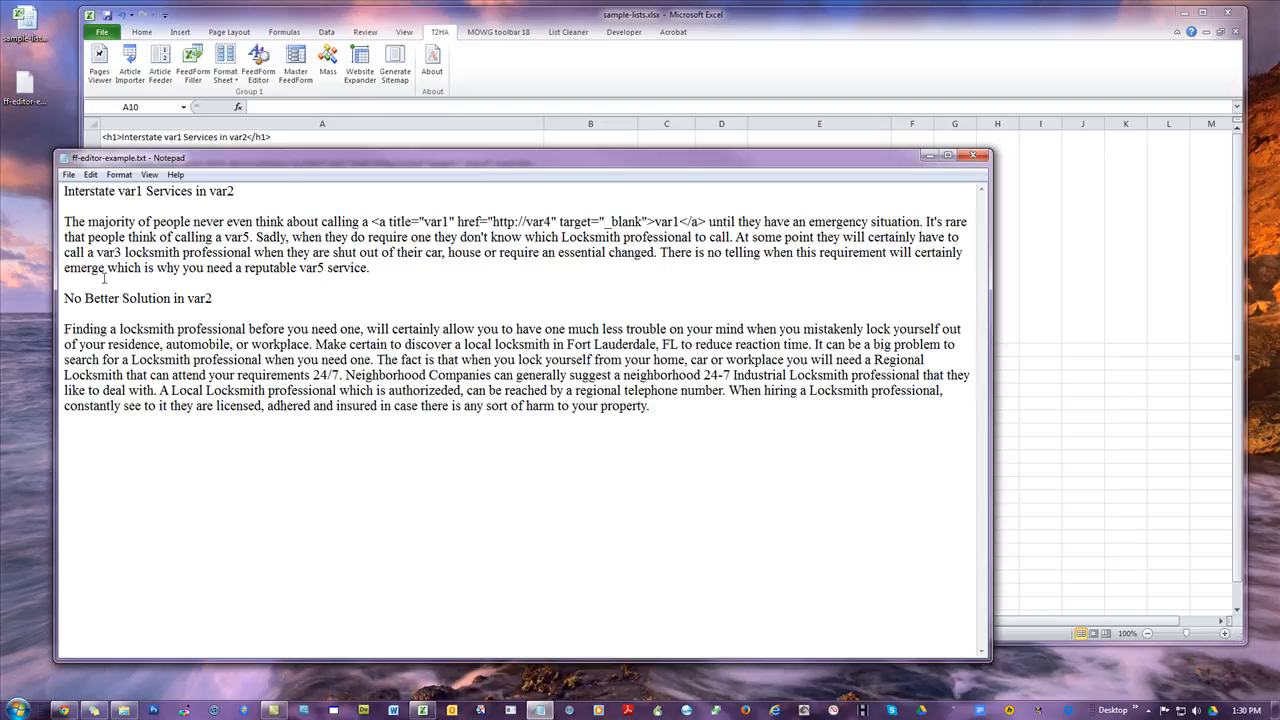
Wrap the heading "Interstate var1 Services in var2" in <h1> tags and the first paragraph in <p> tags.
{"action": "key", "text": "ctrl+Home"}
{"action": "type", "text": "<h1>"}
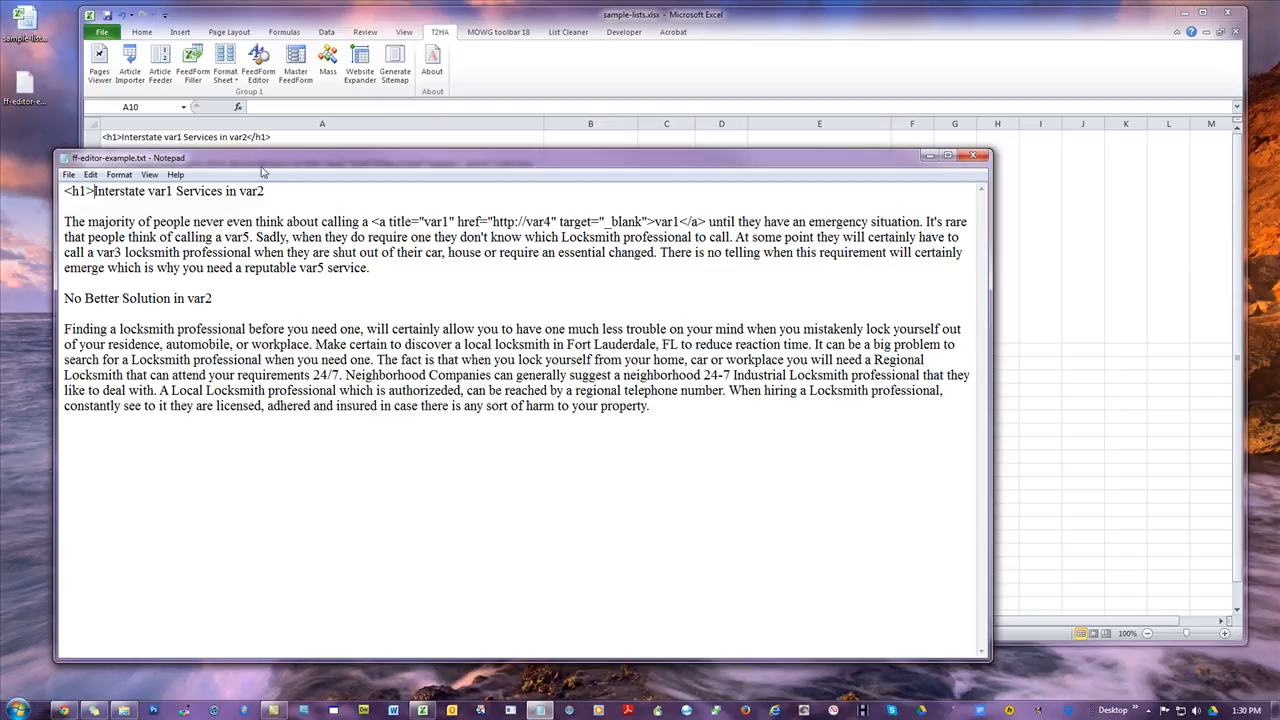
{"action": "type", "text": "h1>"}
{"action": "left_click", "coordinate": [62, 224]}
{"action": "type", "text": "<p>"}
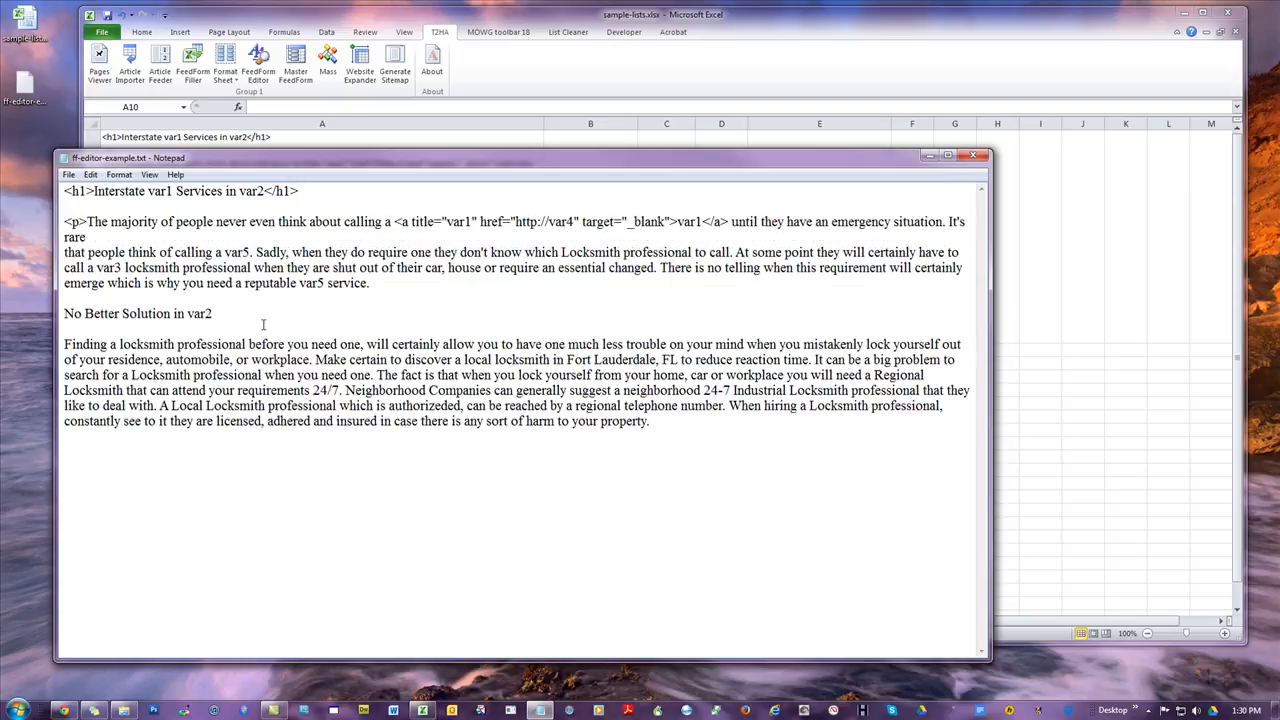
{"action": "type", "text": "</p>"}
Wrap the subheading "No Better Solution in var2" in <h2> tags and the second paragraph in <p> tags.
{"action": "type", "text": "<h2>"}
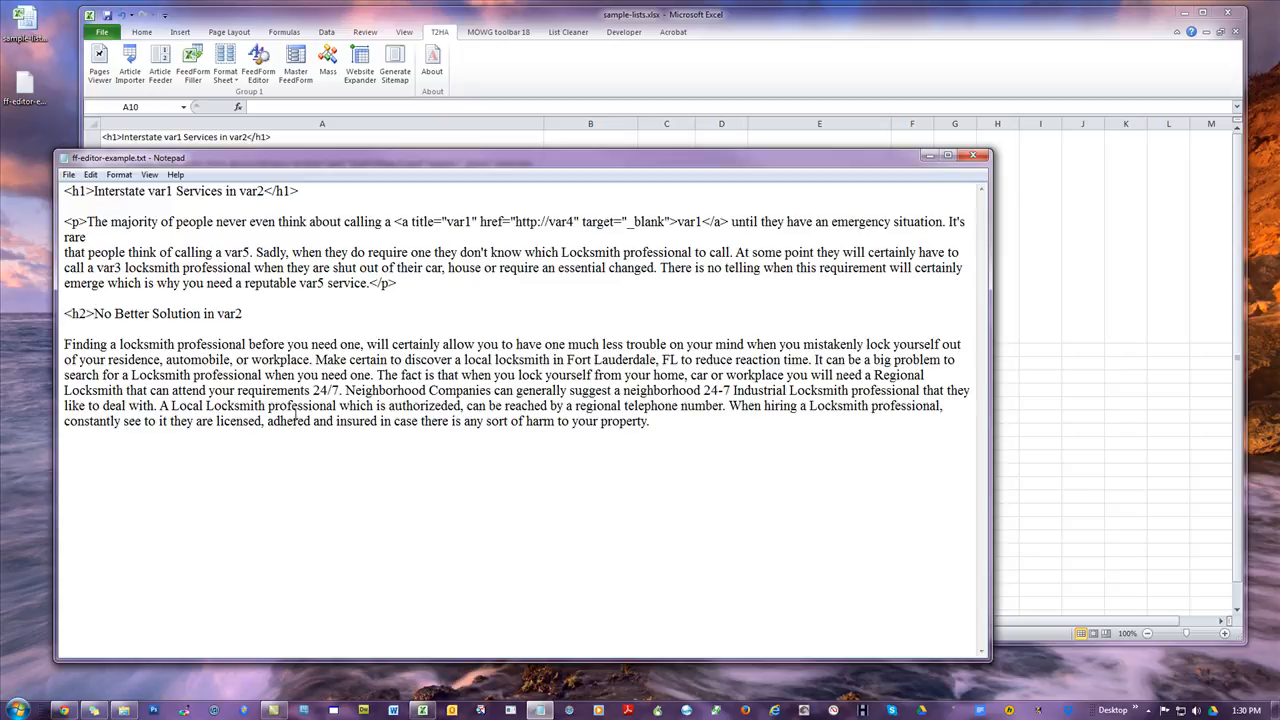
{"action": "type", "text": "</h2>"}
{"action": "left_click", "coordinate": [64, 348]}
{"action": "type", "text": "<p>"}
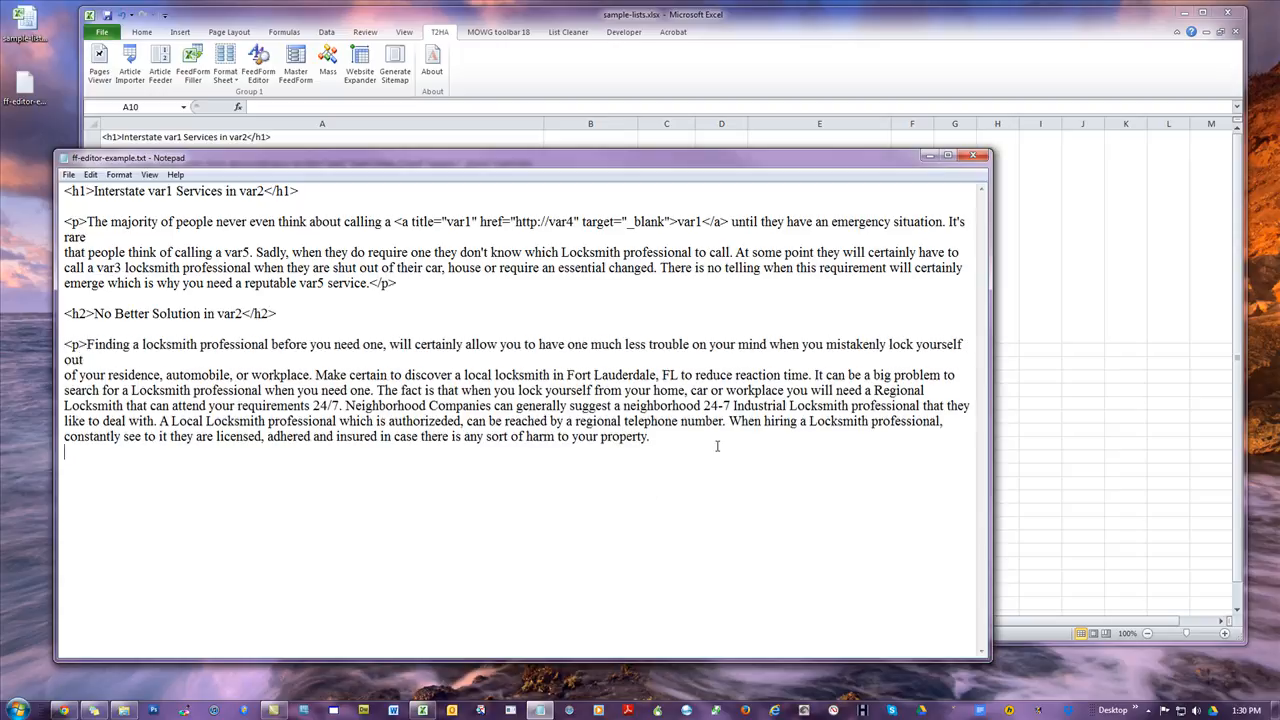
{"action": "left_click", "coordinate": [726, 436]}
{"action": "type", "text": "</p>"}
Look over the HTML link and the opening heading tag, and close the text file without saving the tag edits.
{"action": "left_click_drag", "start_coordinate": [396, 222], "coordinate": [729, 230]}
{"action": "left_click", "coordinate": [729, 300]}
{"action": "left_click_drag", "start_coordinate": [93, 190], "coordinate": [64, 191]}
{"action": "left_click", "coordinate": [975, 158]}
{"action": "left_click", "coordinate": [655, 365]}
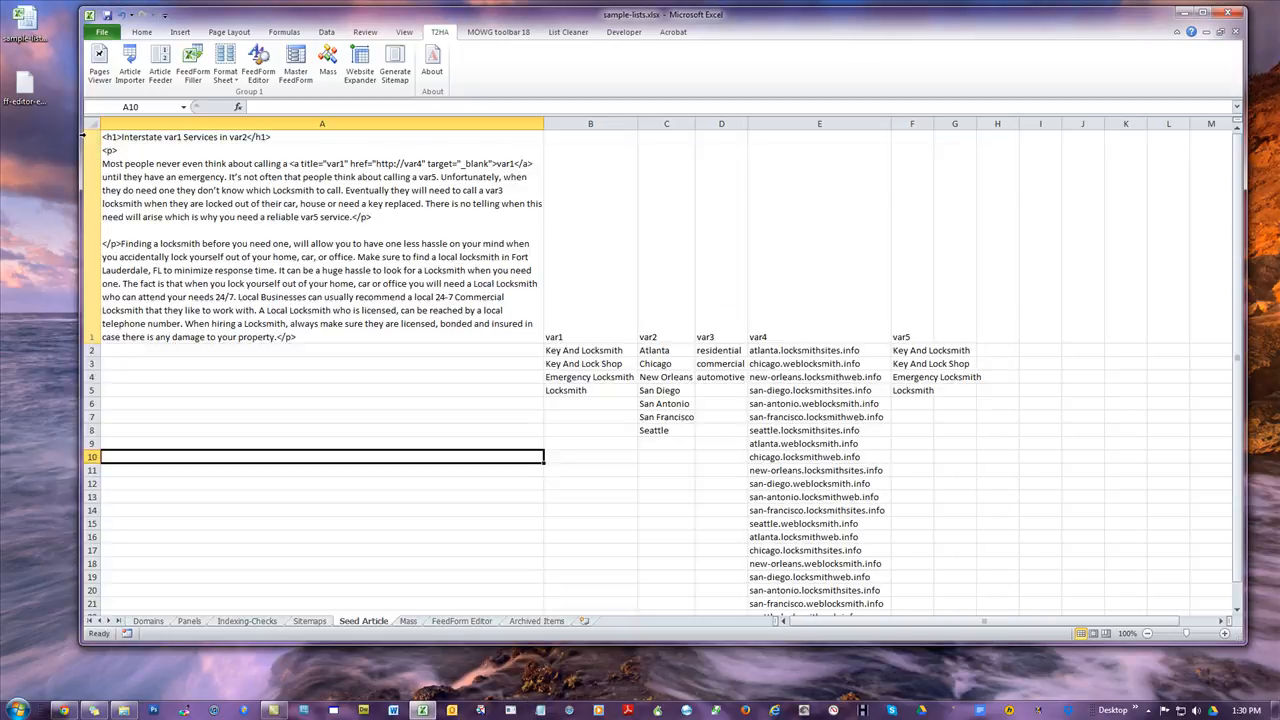
Reopen ff-editor-example.txt from the desktop and enclose the heading "Interstate var1 Services in var2" in single square brackets.
{"action": "double_click", "coordinate": [24, 84]}
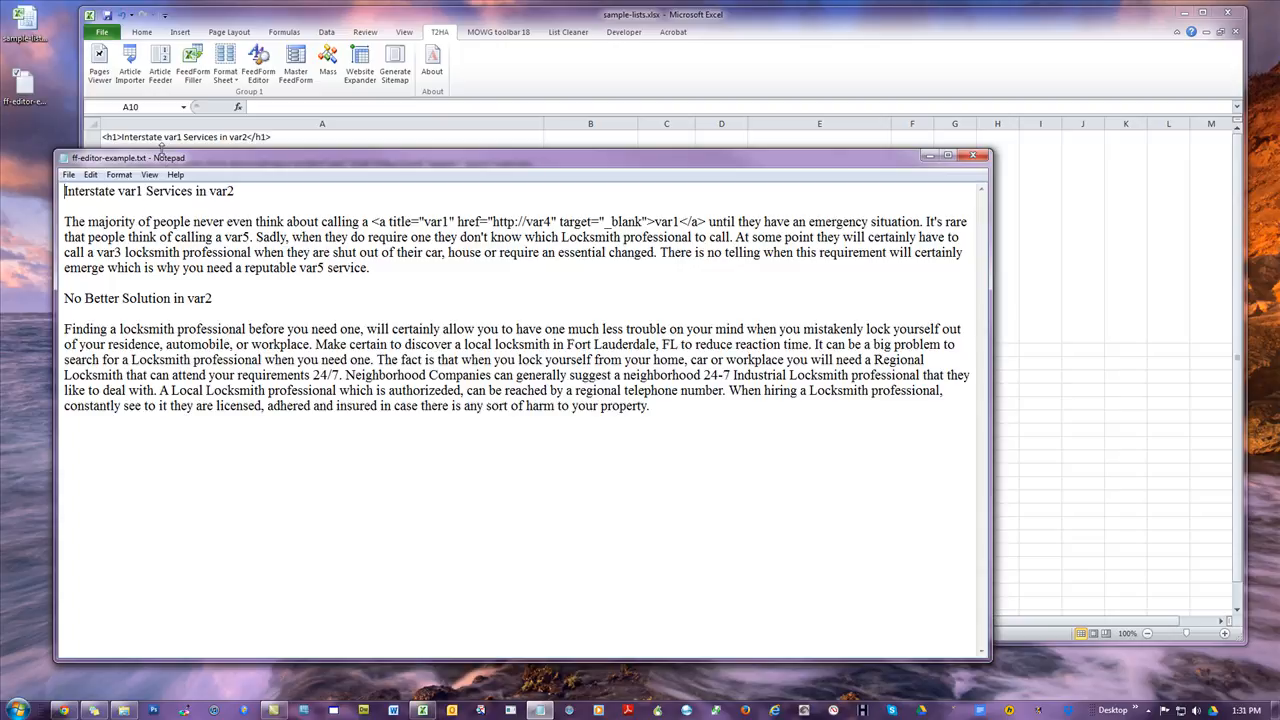
{"action": "mouse_move", "coordinate": [180, 164]}
{"action": "left_mouse_down"}
{"action": "mouse_move", "coordinate": [200, 231]}
{"action": "mouse_move", "coordinate": [174, 160]}
{"action": "left_mouse_up"}
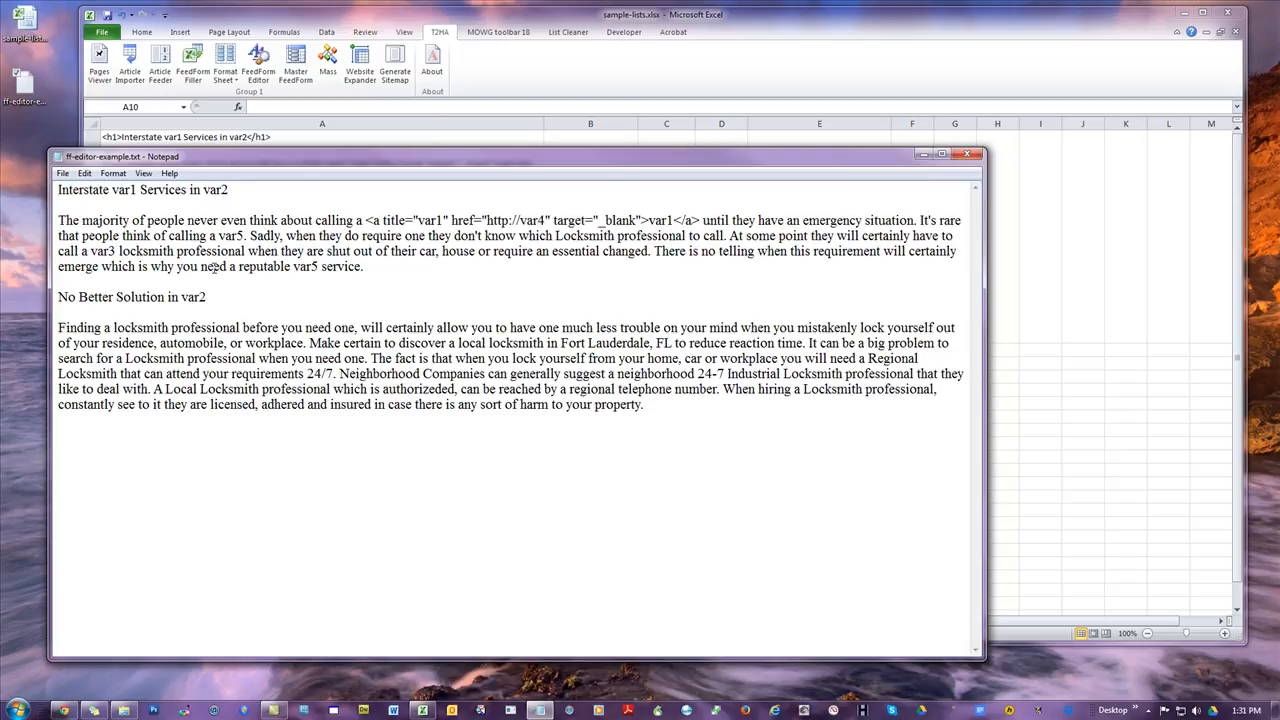
{"action": "type", "text": "{"}
{"action": "left_click", "coordinate": [236, 189]}
{"action": "type", "text": "]"}
{"action": "left_click_drag", "start_coordinate": [63, 190], "coordinate": [55, 193]}
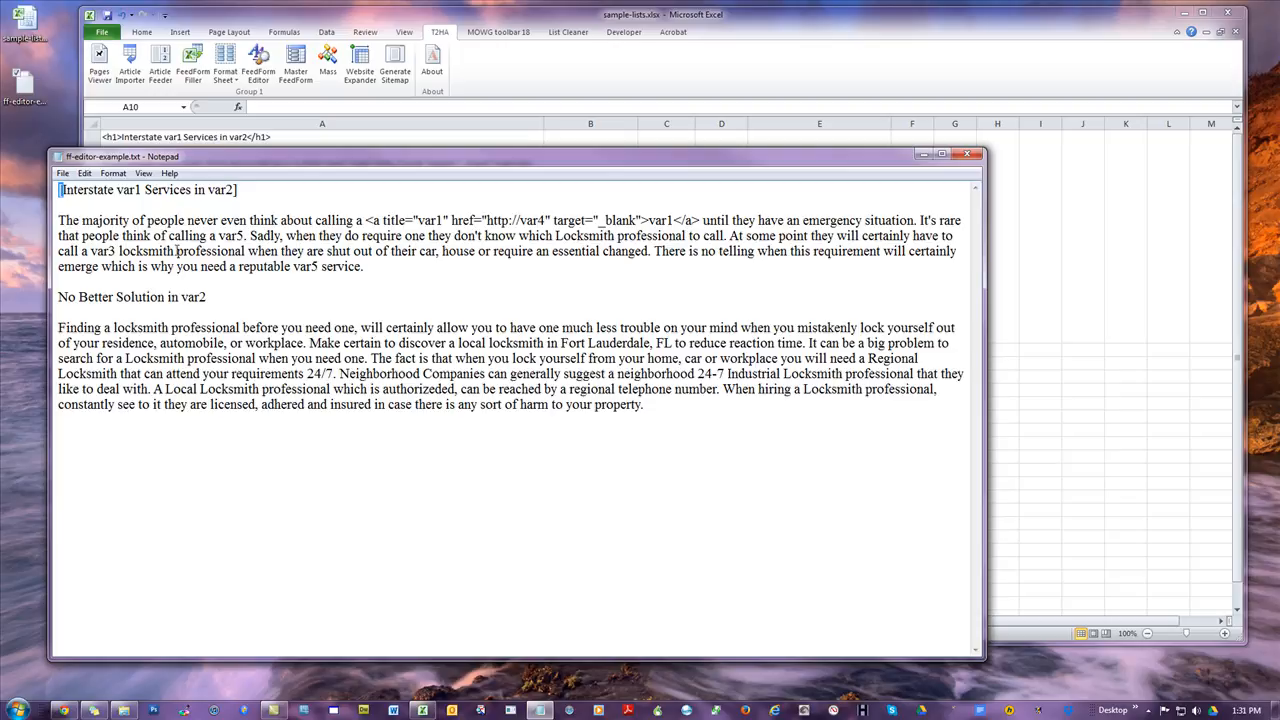
{"action": "left_click", "coordinate": [241, 190]}
Enclose the subheading "No Better Solution in var2" in double square brackets.
{"action": "mouse_move", "coordinate": [58, 297]}
{"action": "left_mouse_down"}
{"action": "mouse_move", "coordinate": [238, 296]}
{"action": "mouse_move", "coordinate": [58, 297]}
{"action": "left_mouse_up"}
{"action": "type", "text": "[["}
{"action": "left_click", "coordinate": [225, 297]}
{"action": "type", "text": "]]"}
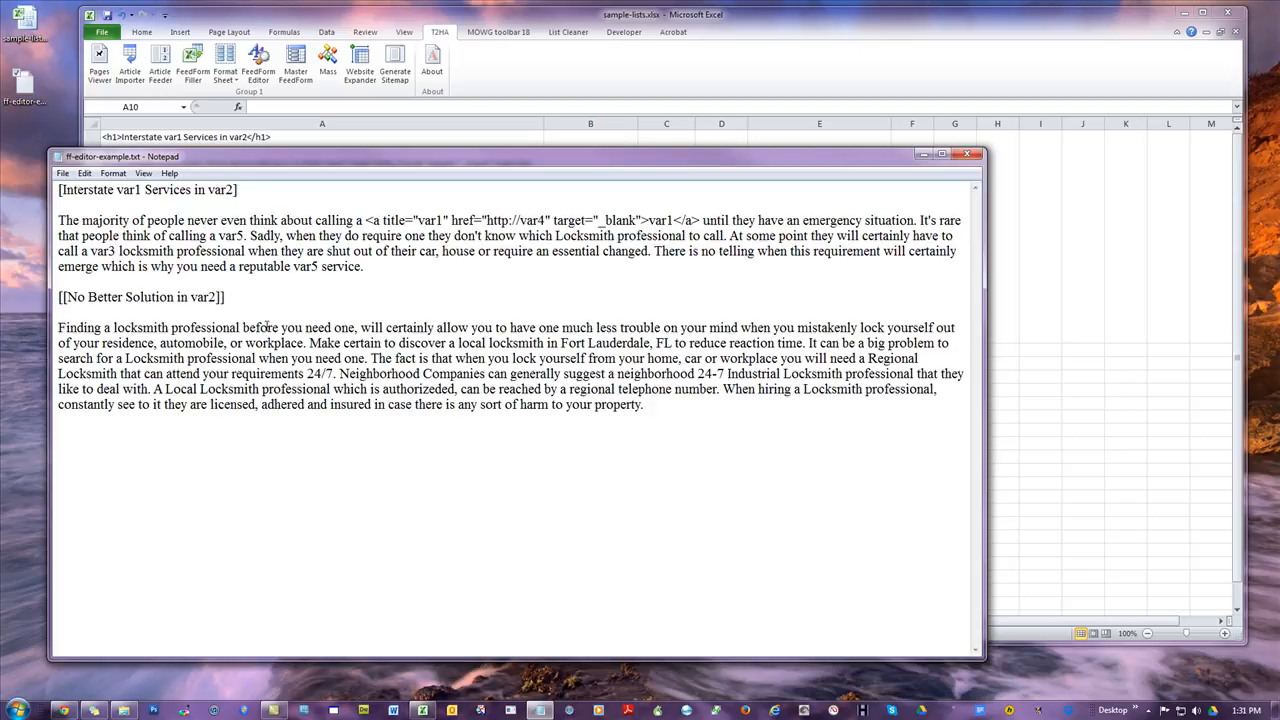
Enclose the first paragraph, beginning "The majority of people", in triple square brackets.
{"action": "left_click", "coordinate": [59, 220]}
{"action": "type", "text": "[[["}
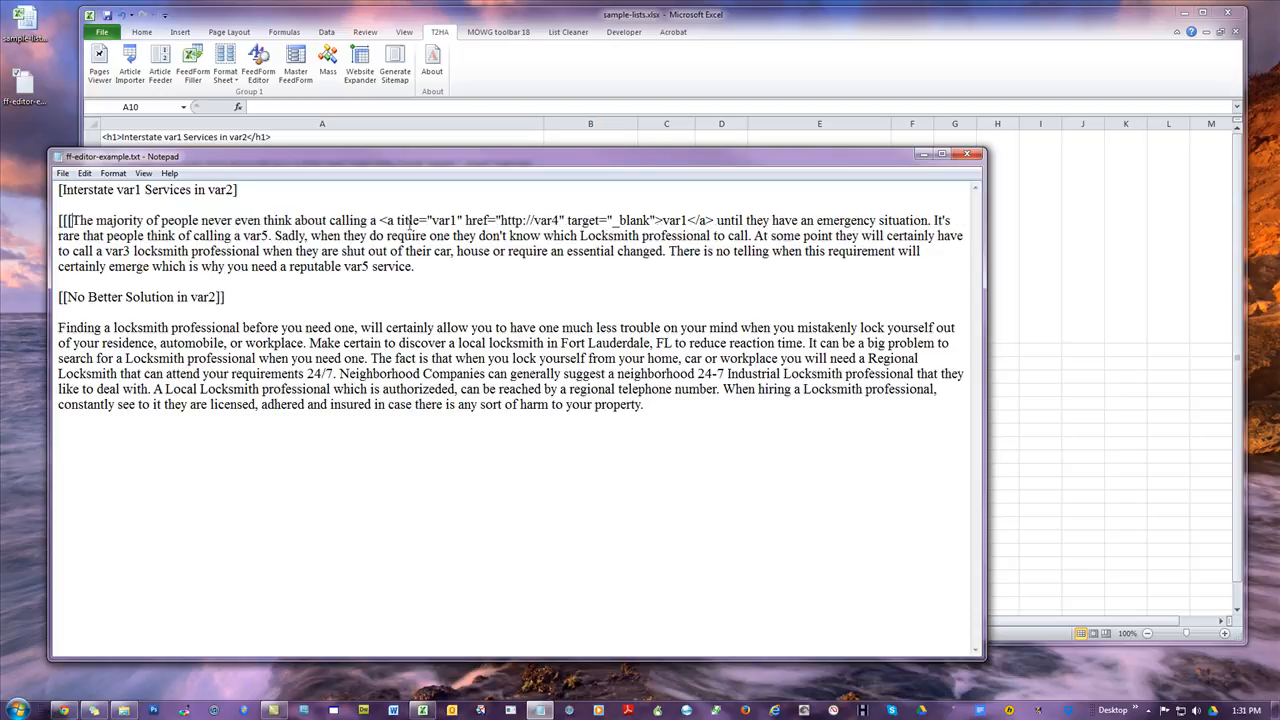
{"action": "left_click", "coordinate": [440, 268]}
{"action": "type", "text": "[[["}
{"action": "key", "text": "BackSpace"}
{"action": "key", "text": "BackSpace"}
{"action": "type", "text": "]]]"}
Enclose the second paragraph, beginning "Finding a locksmith professional", in triple square brackets.
{"action": "left_click", "coordinate": [55, 335]}
{"action": "type", "text": "[[["}
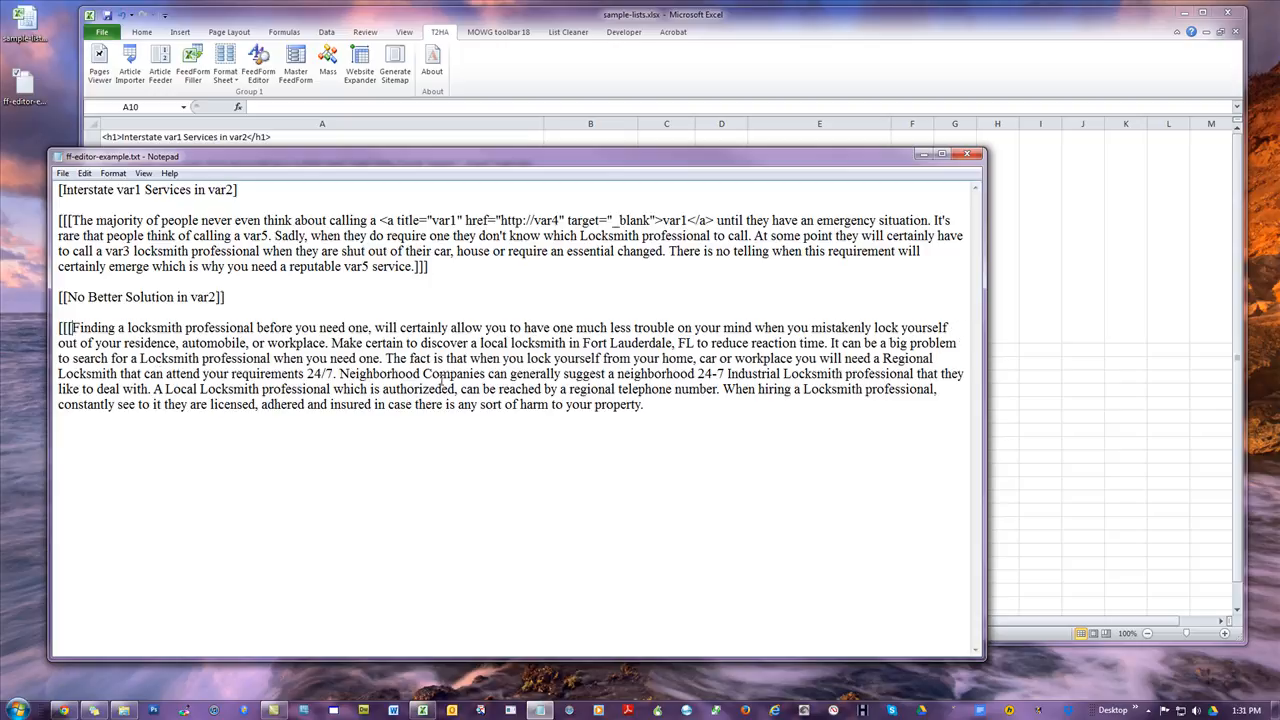
{"action": "left_click", "coordinate": [698, 408]}
{"action": "type", "text": "]]]"}
Review the bracketed headings and paragraphs one by one, and copy the entire article text.
{"action": "left_click_drag", "start_coordinate": [265, 190], "coordinate": [58, 190]}
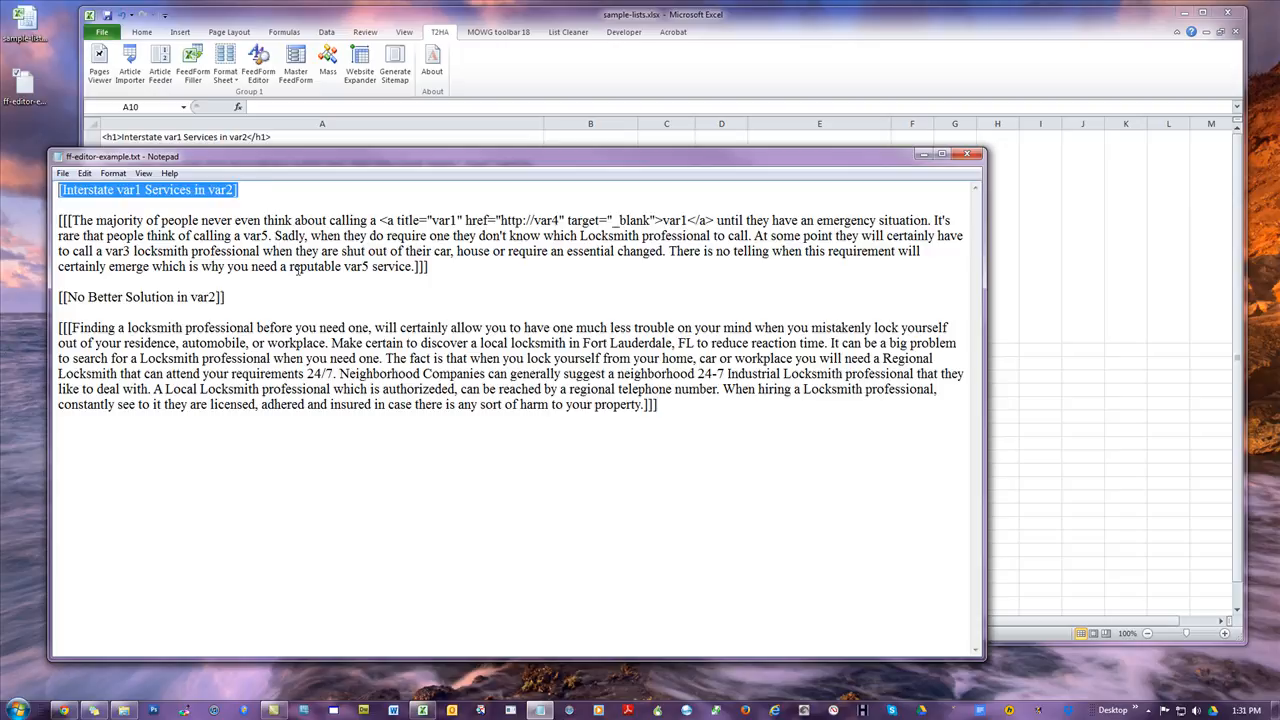
{"action": "left_click_drag", "start_coordinate": [513, 266], "coordinate": [16, 225]}
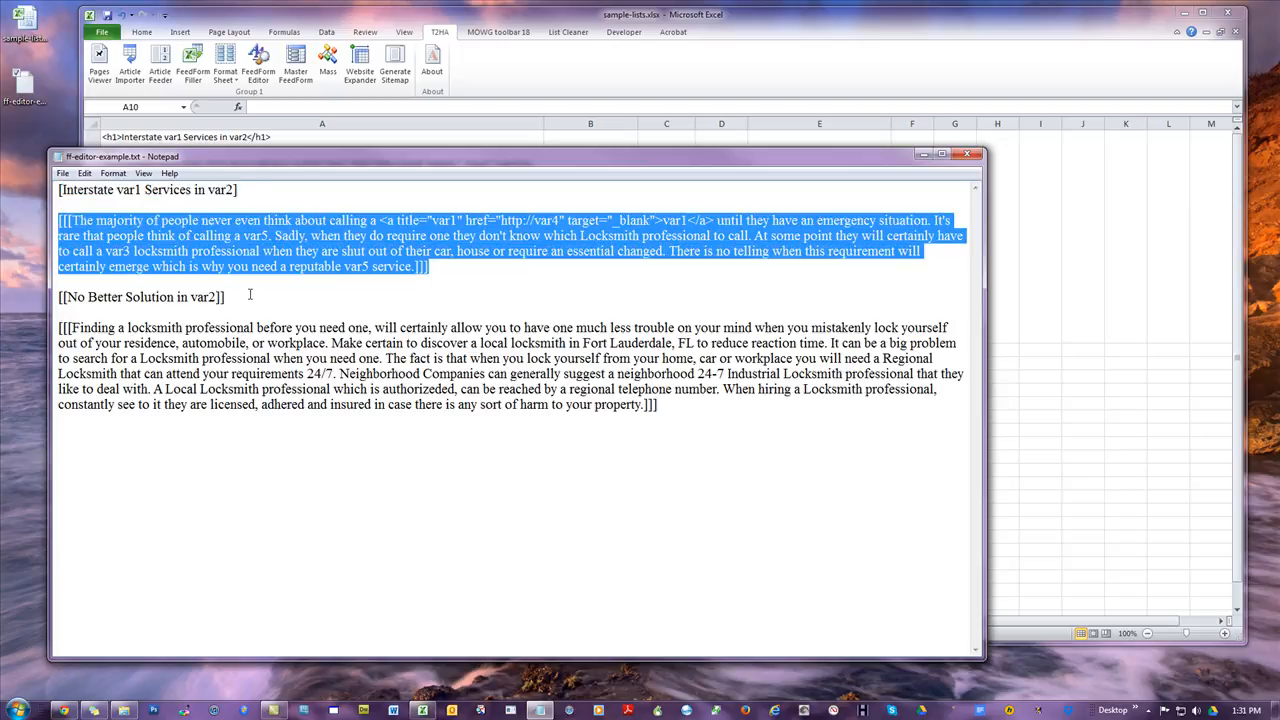
{"action": "left_click_drag", "start_coordinate": [250, 294], "coordinate": [56, 297]}
{"action": "left_click_drag", "start_coordinate": [688, 406], "coordinate": [56, 330]}
{"action": "left_click", "coordinate": [374, 487]}
{"action": "left_click_drag", "start_coordinate": [658, 404], "coordinate": [58, 327]}
{"action": "key", "text": "ctrl+a"}
{"action": "key", "text": "ctrl+c"}
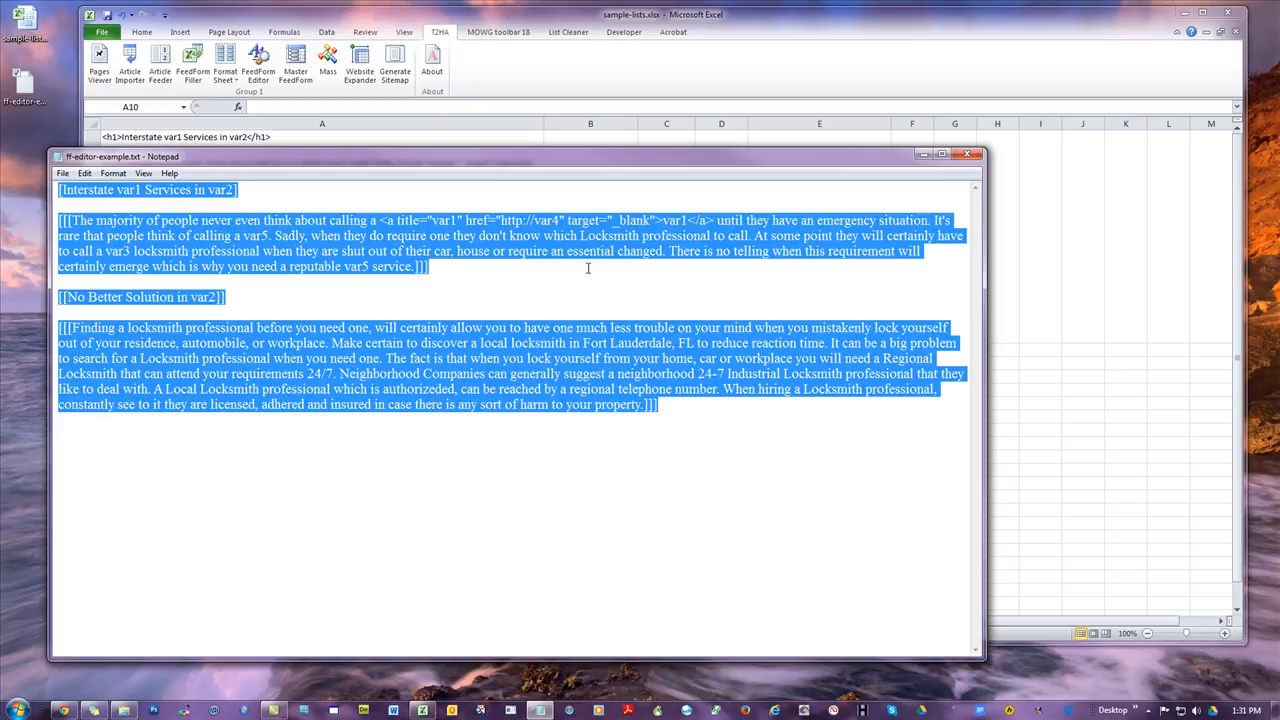
Switch to the sample-lists.xlsx workbook in Excel, add a new worksheet and paste the whole article into its cell A1.
{"action": "left_click_drag", "start_coordinate": [663, 160], "coordinate": [524, 528]}
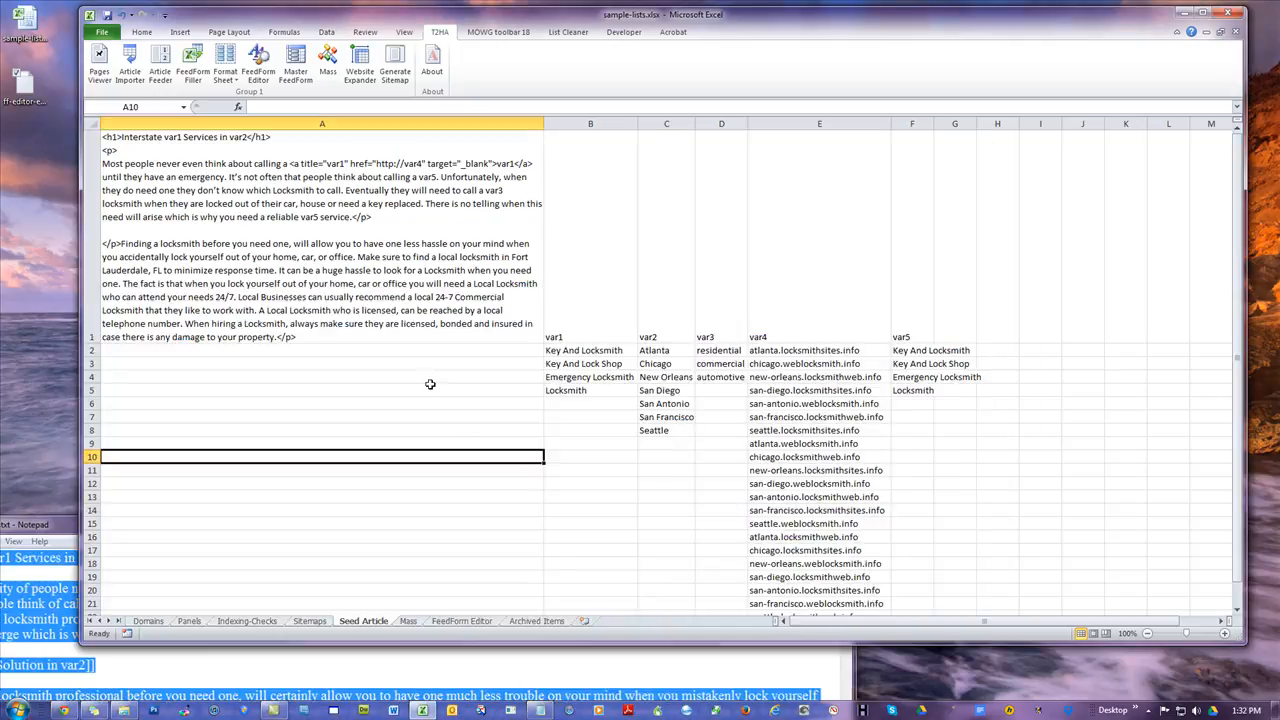
{"action": "left_click", "coordinate": [291, 218]}
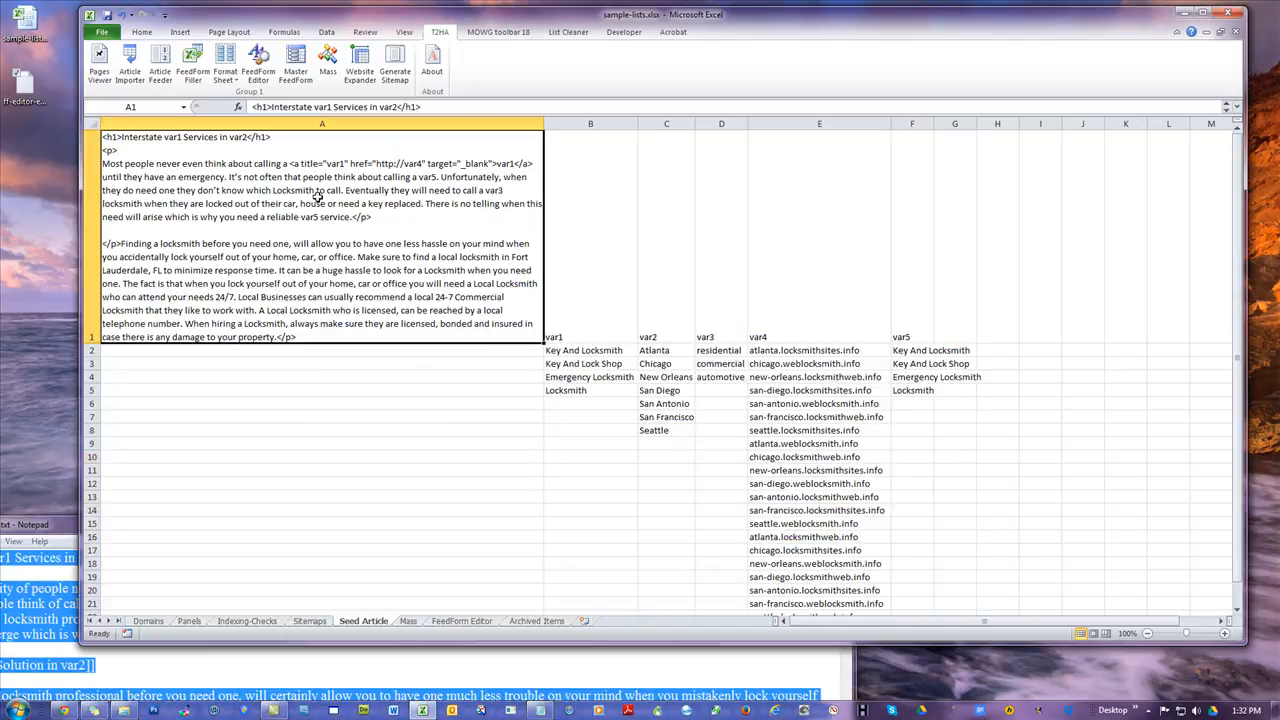
{"action": "left_click", "coordinate": [589, 622]}
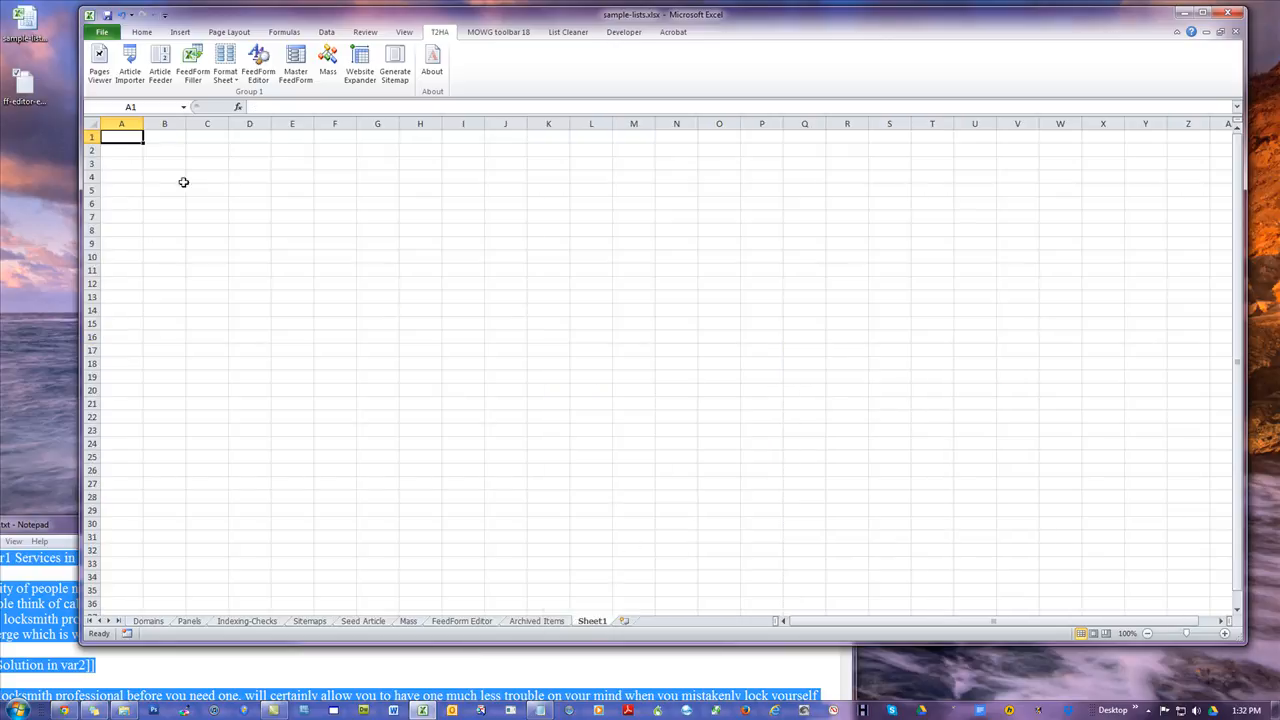
{"action": "double_click", "coordinate": [127, 133]}
{"action": "key", "text": "ctrl+v"}
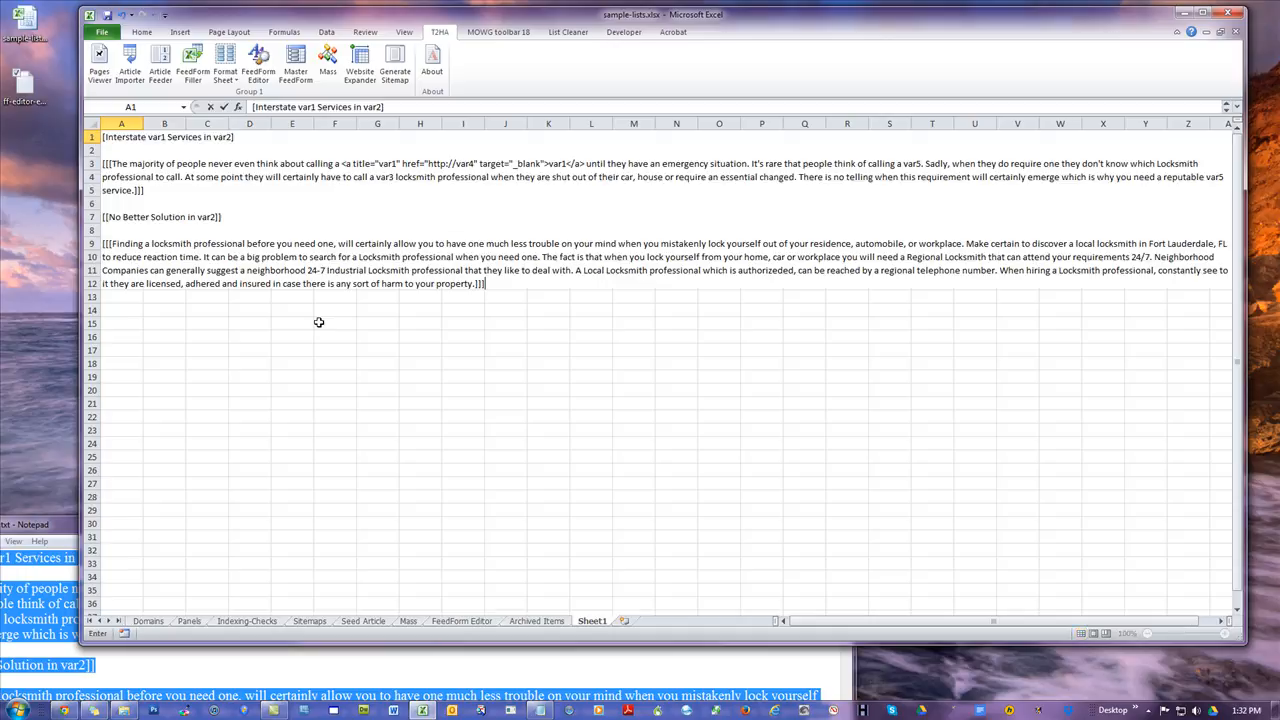
{"action": "left_click", "coordinate": [224, 106]}
Widen column A and reduce the height of row 1 to fit the pasted article.
{"action": "left_click_drag", "start_coordinate": [143, 123], "coordinate": [699, 118]}
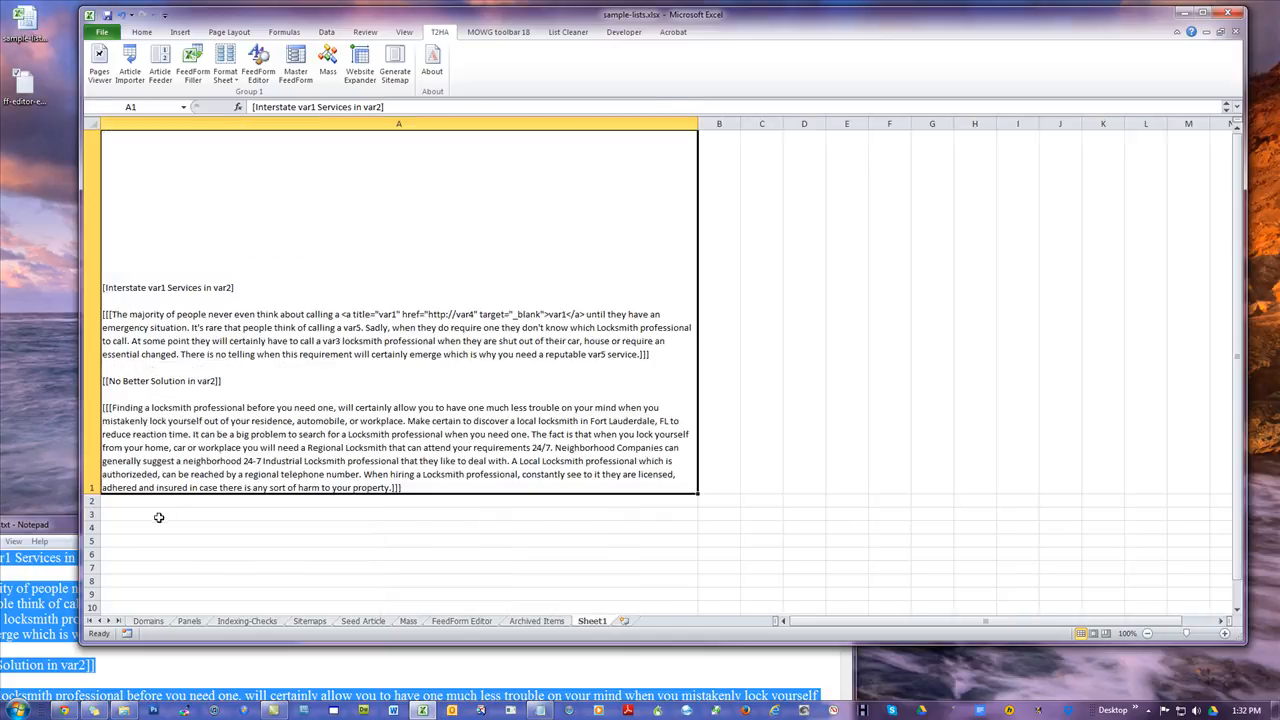
{"action": "left_click_drag", "start_coordinate": [103, 495], "coordinate": [91, 362]}
{"action": "left_click", "coordinate": [252, 476]}
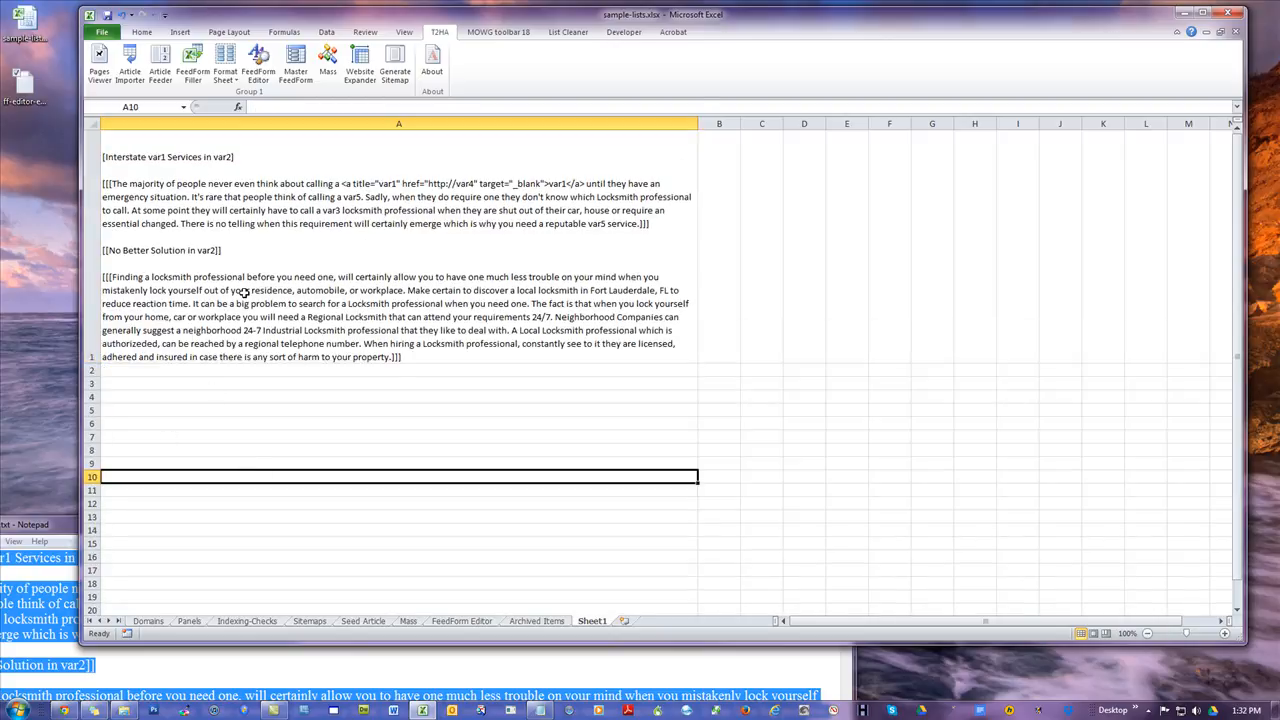
Start the FeedForm Editor on cell A1 and open its replacement list for editing.
{"action": "left_click", "coordinate": [410, 195]}
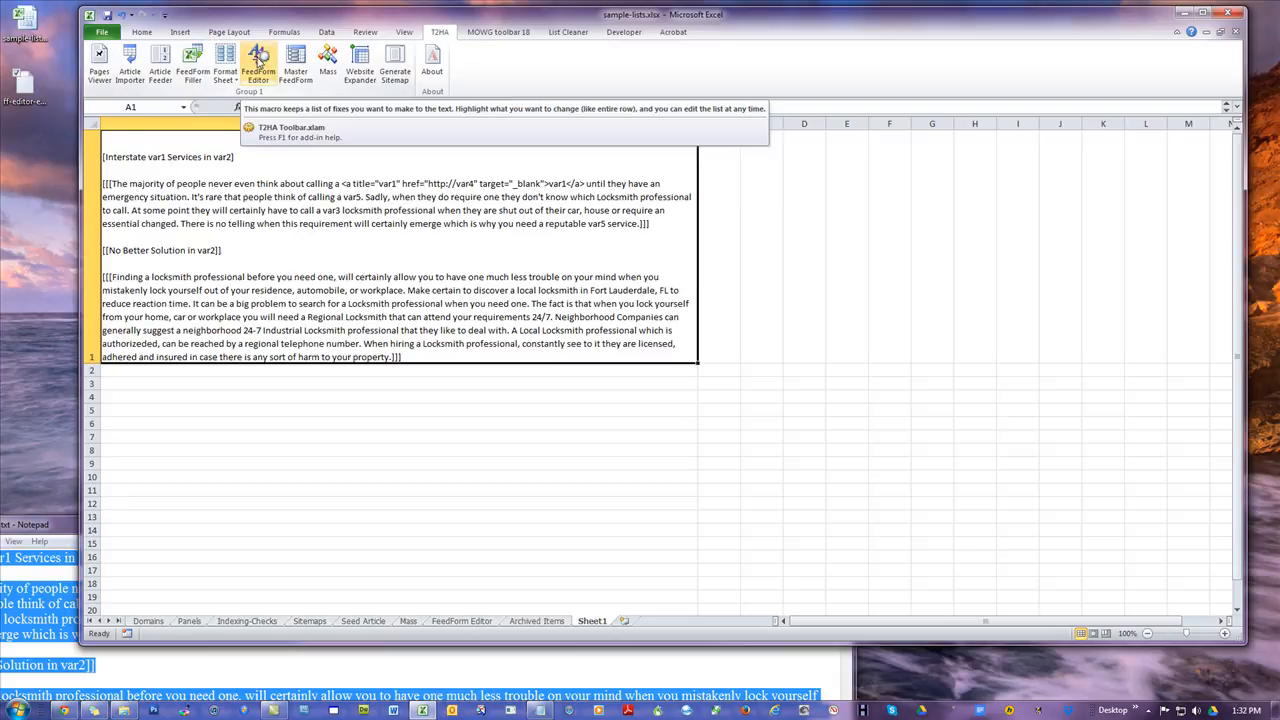
{"action": "left_click", "coordinate": [258, 62]}
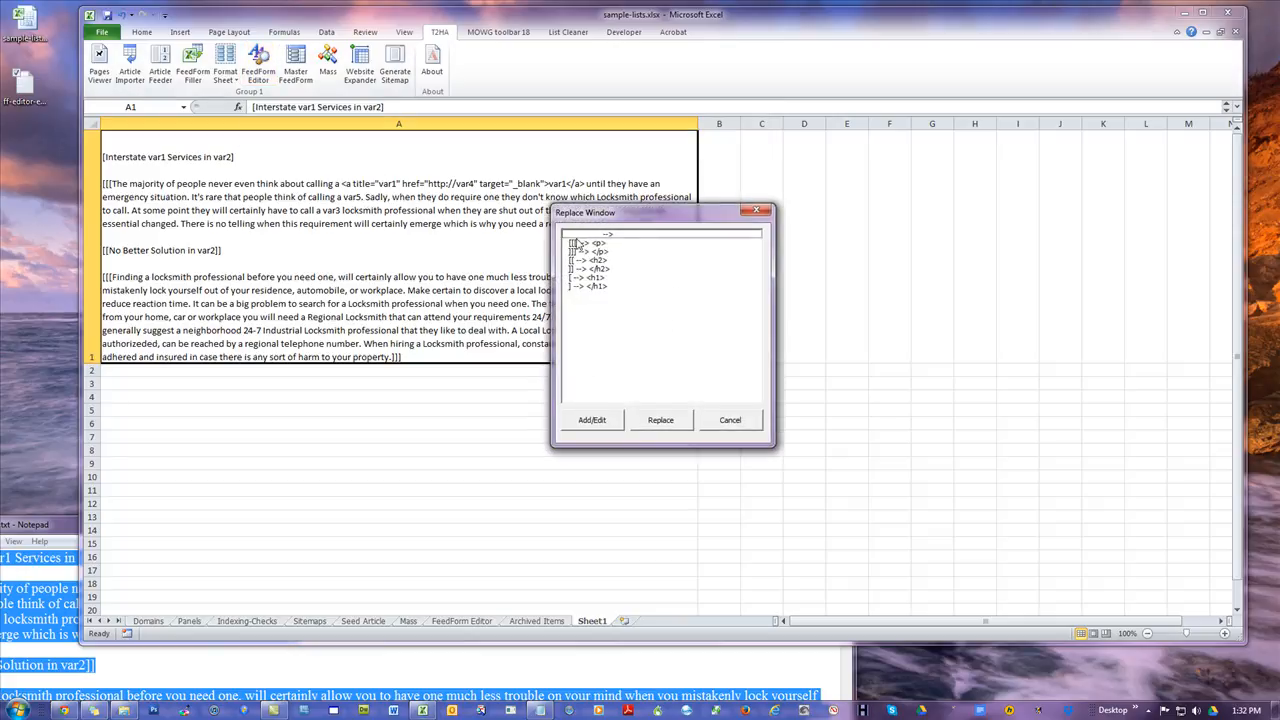
{"action": "left_click", "coordinate": [593, 420]}
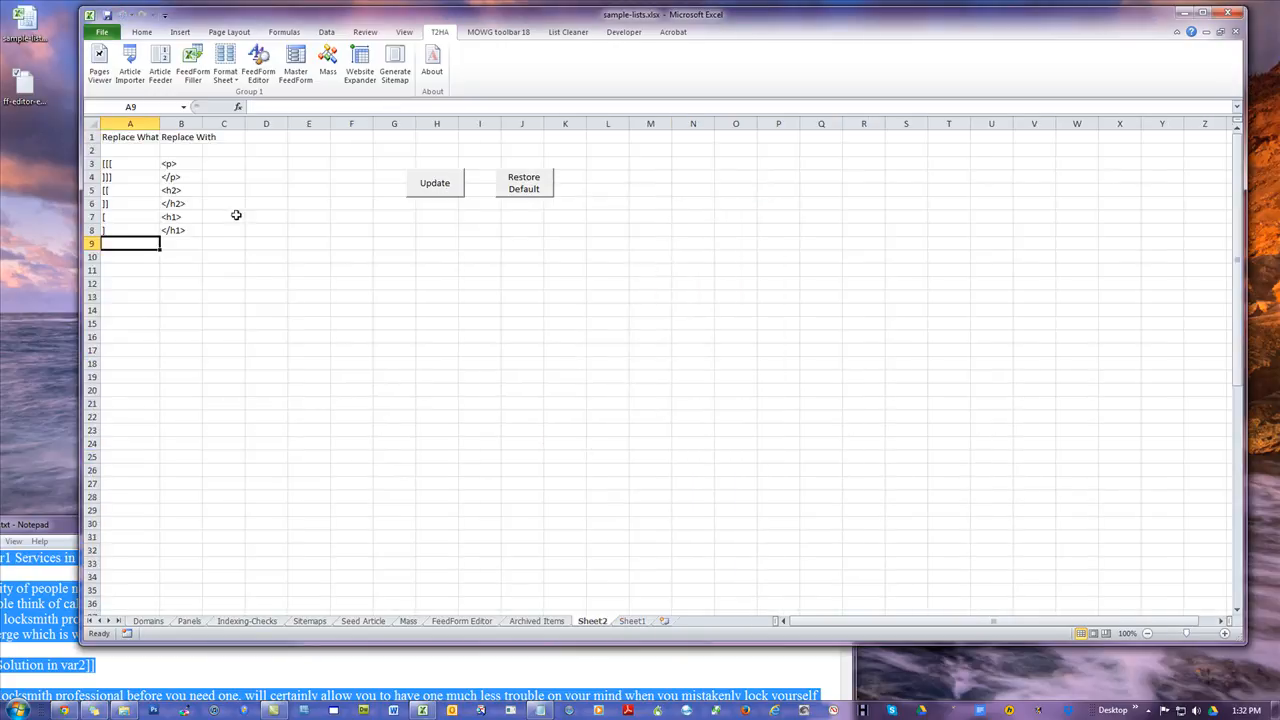
Widen the Replace With column on the replacement list sheet.
{"action": "left_click", "coordinate": [126, 138]}
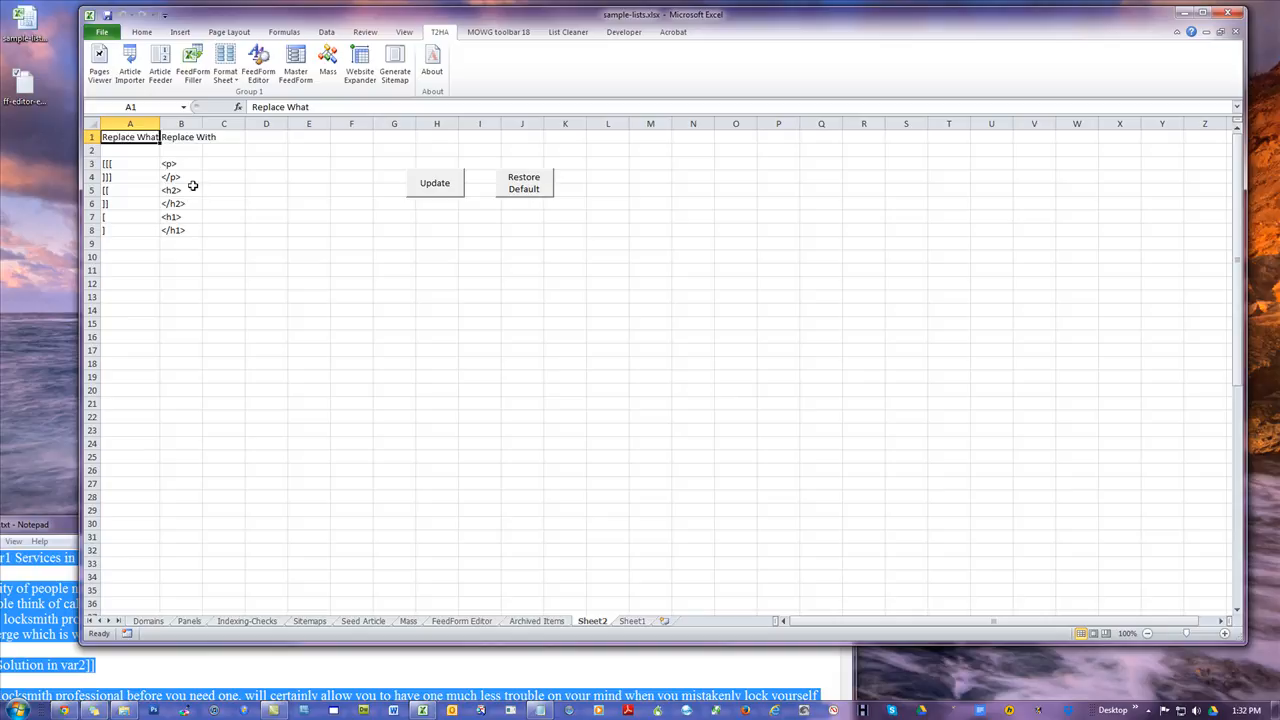
{"action": "left_click", "coordinate": [196, 137]}
{"action": "left_click_drag", "start_coordinate": [202, 123], "coordinate": [237, 123]}
Examine each bracket-to-tag replacement pair in rows 3 to 8 and the empty rows below for further pairs.
{"action": "left_click", "coordinate": [118, 164]}
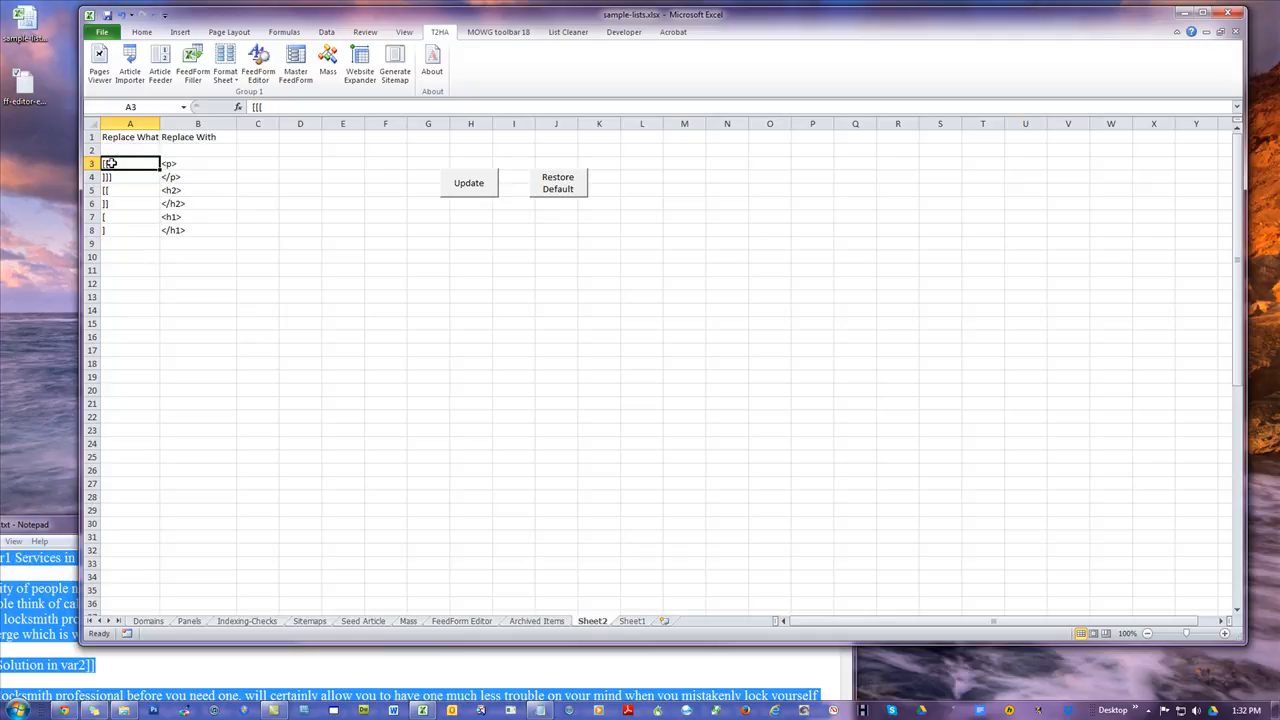
{"action": "left_click", "coordinate": [199, 164]}
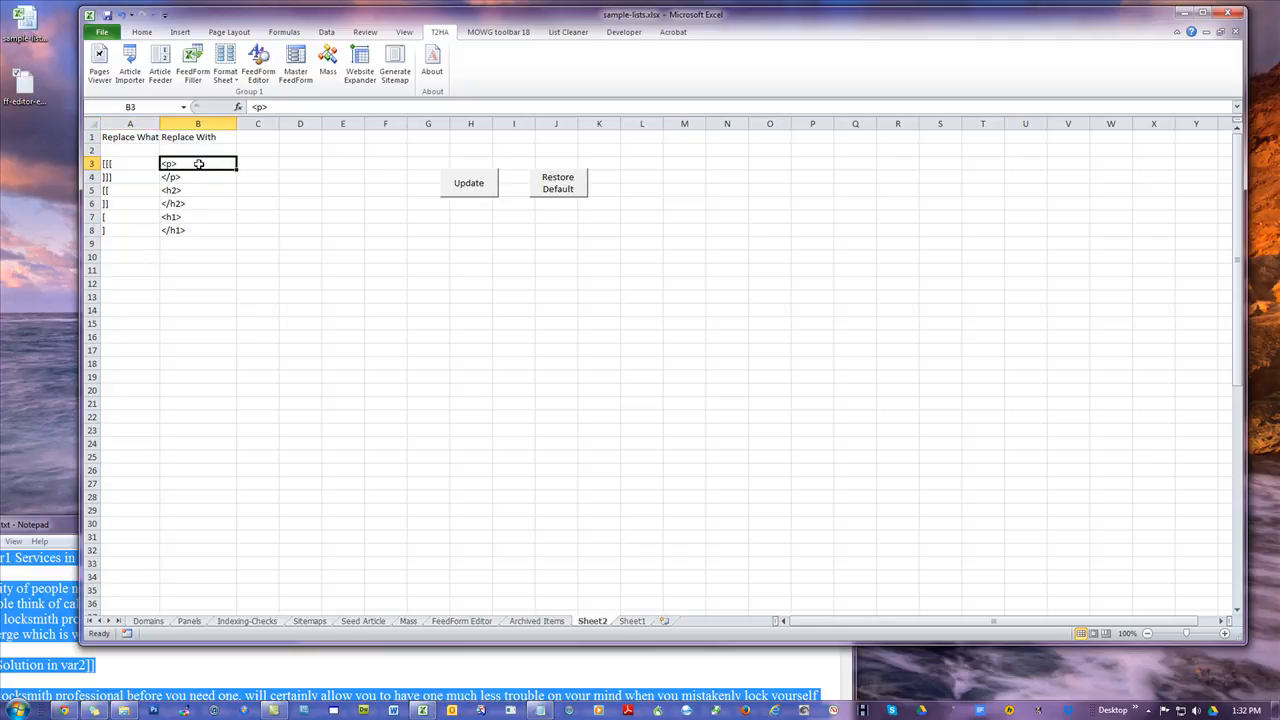
{"action": "left_click", "coordinate": [112, 163]}
{"action": "left_click", "coordinate": [130, 177]}
{"action": "left_click", "coordinate": [205, 176]}
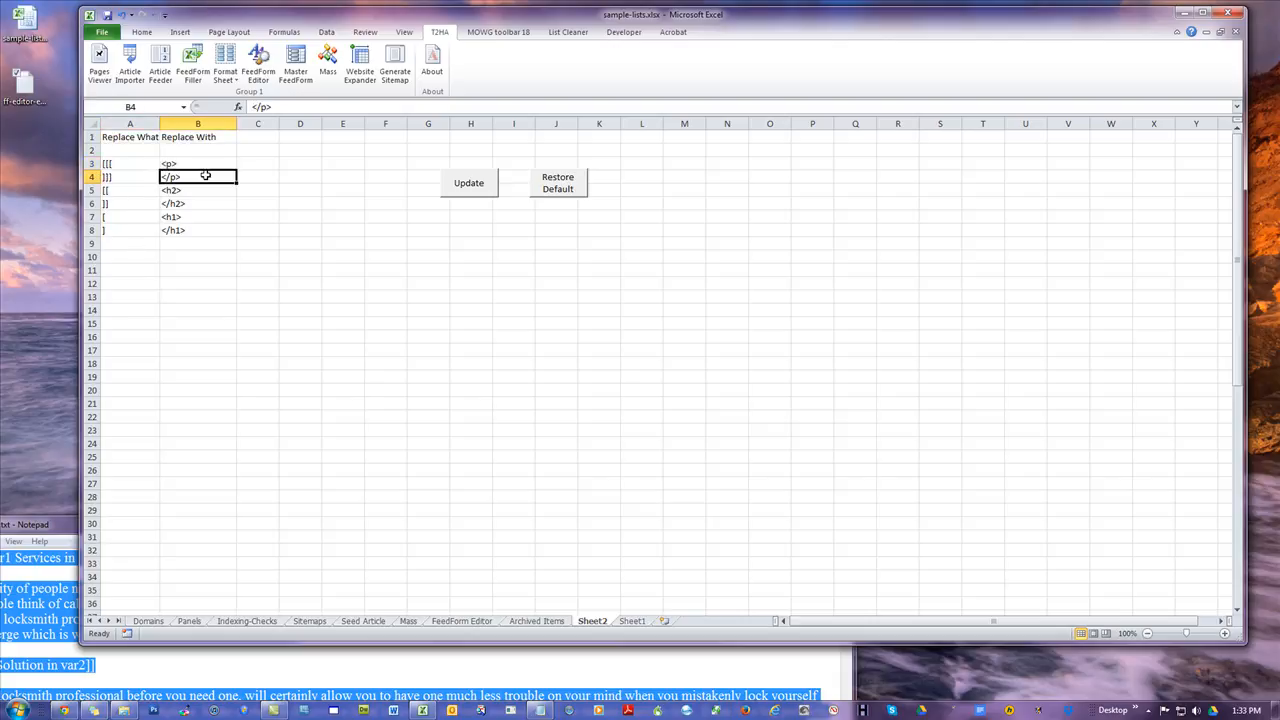
{"action": "left_click", "coordinate": [138, 190]}
{"action": "left_click", "coordinate": [214, 190]}
{"action": "left_click", "coordinate": [142, 202]}
{"action": "left_click", "coordinate": [173, 203]}
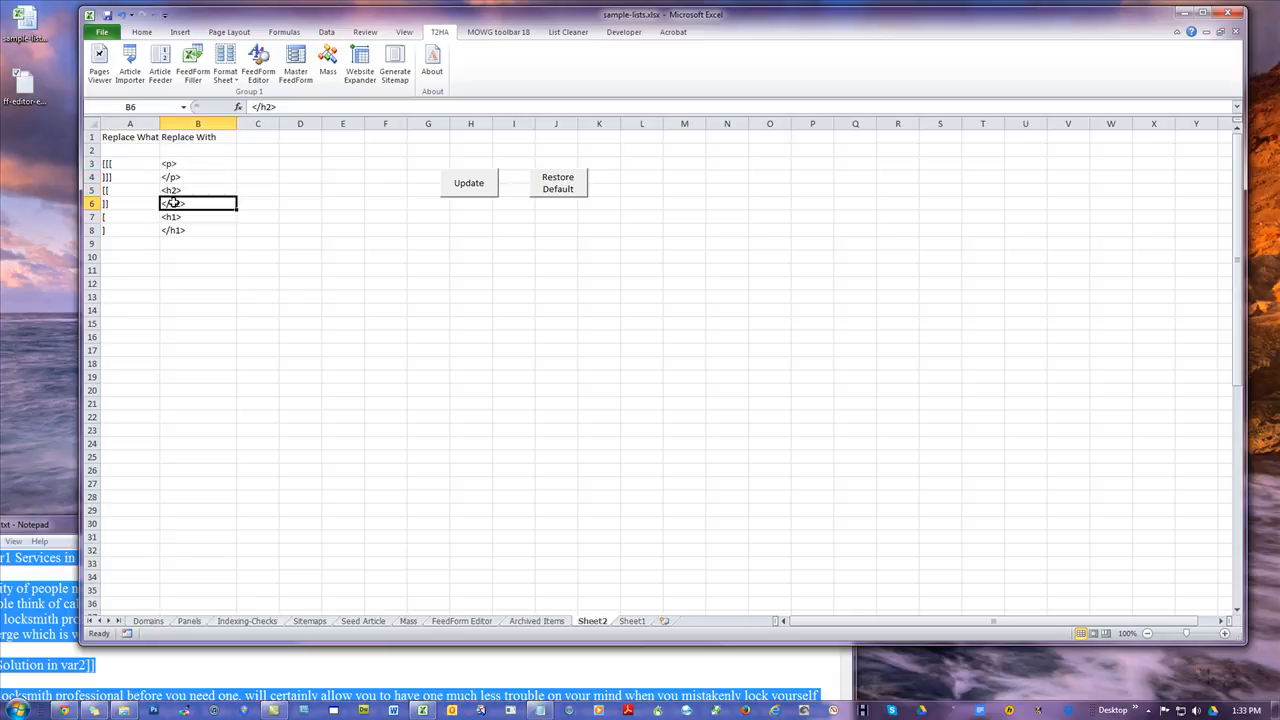
{"action": "left_click", "coordinate": [115, 217]}
{"action": "left_click", "coordinate": [176, 217]}
{"action": "left_click", "coordinate": [134, 231]}
{"action": "left_click", "coordinate": [168, 232]}
{"action": "left_click", "coordinate": [132, 246]}
{"action": "left_click_drag", "start_coordinate": [132, 246], "coordinate": [197, 465]}
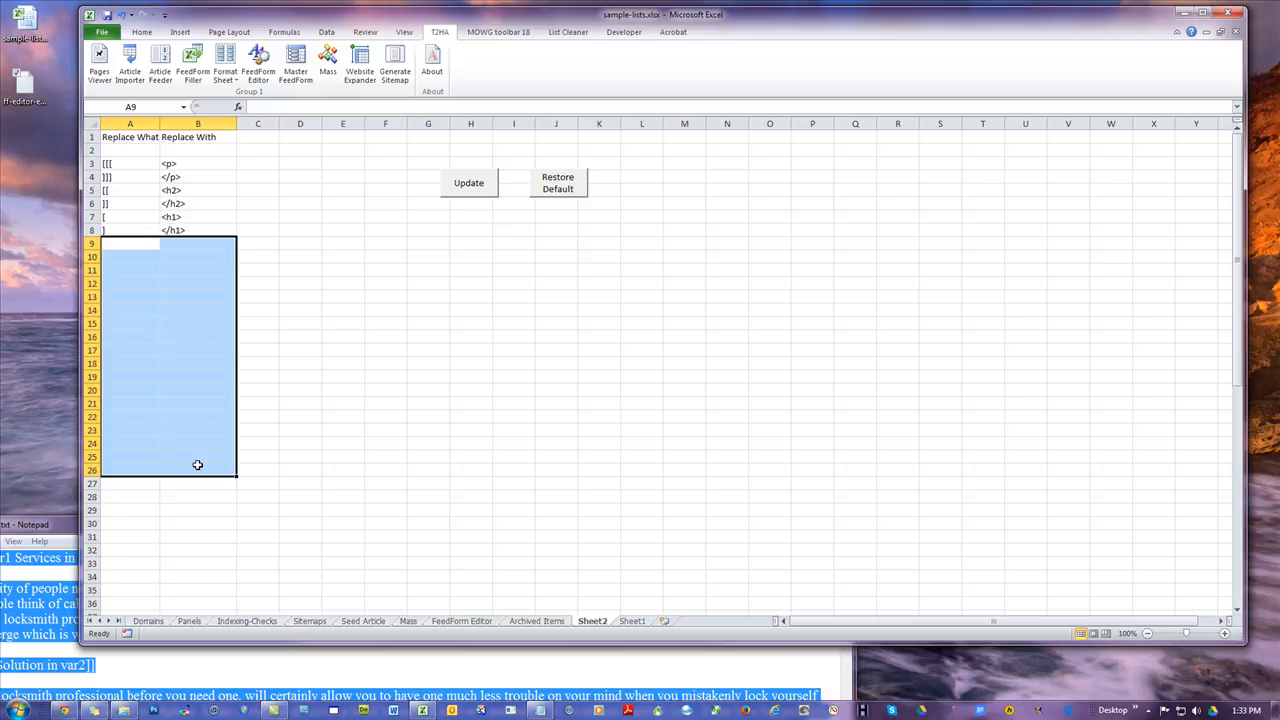
{"action": "left_click", "coordinate": [411, 365]}
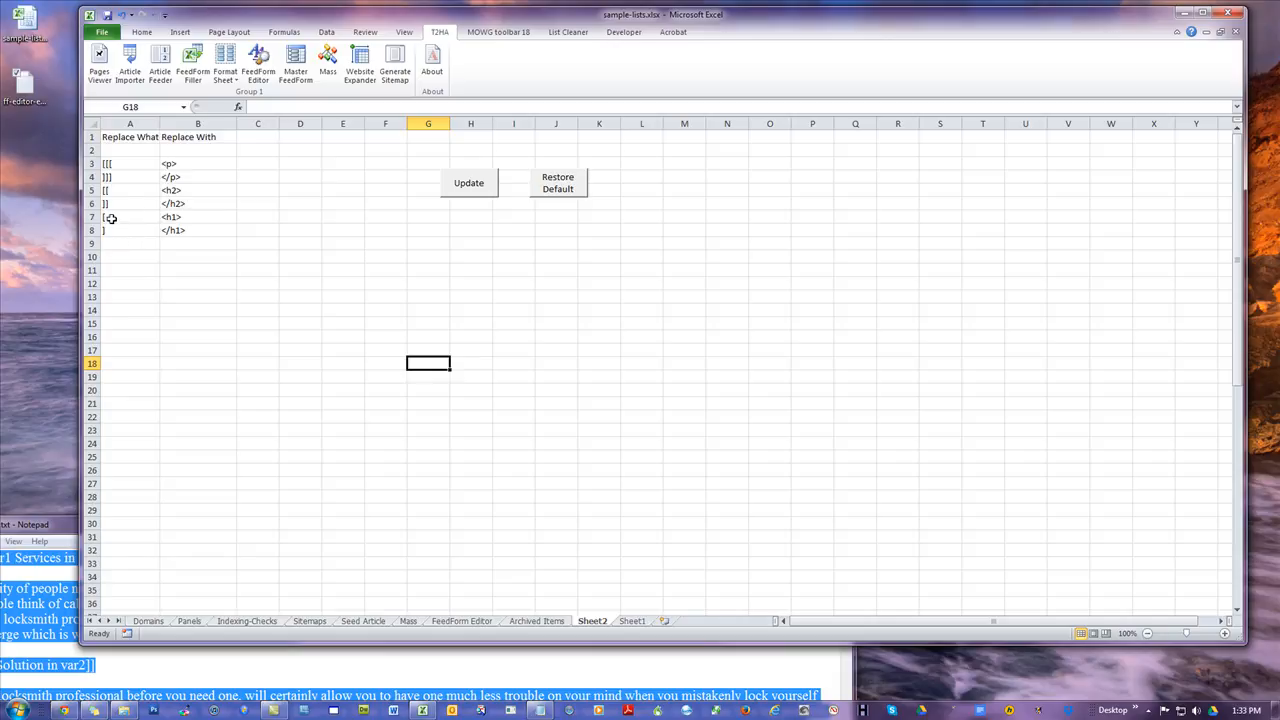
{"action": "left_click", "coordinate": [111, 218]}
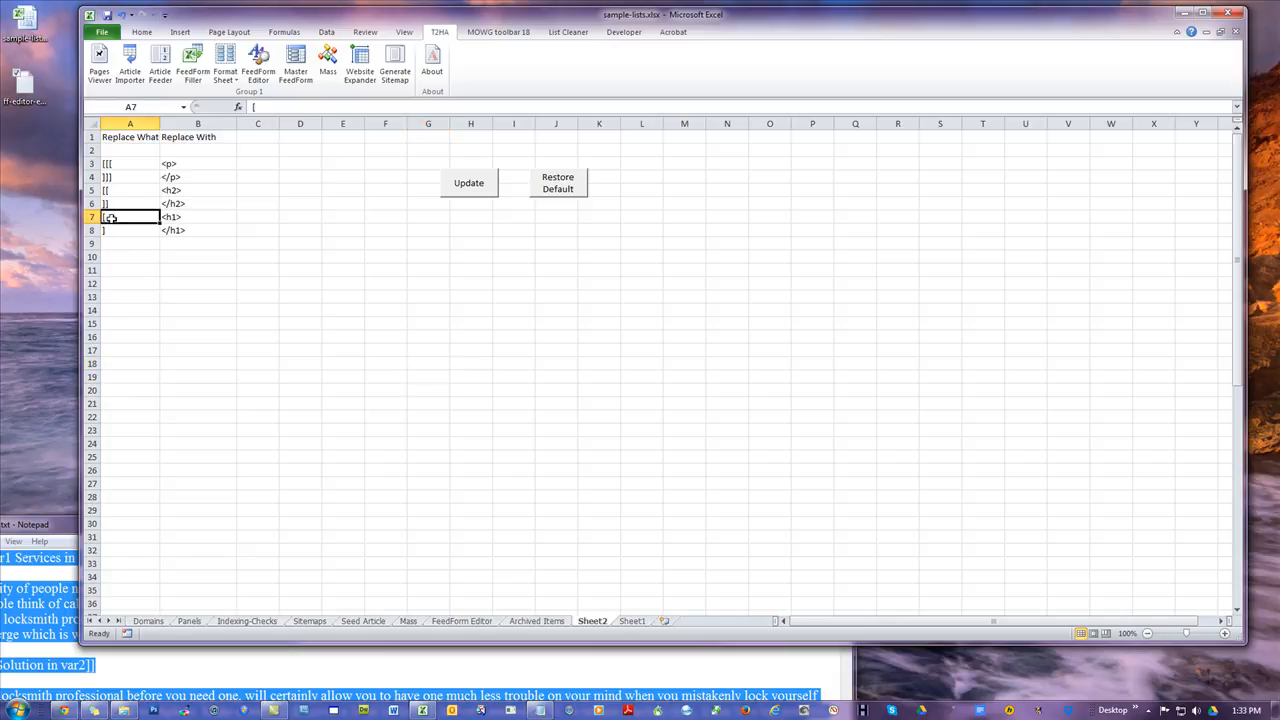
Switch to the ff-editor-example.txt text file and enclose "Neighborhood Companies" in the second paragraph in single square brackets.
{"action": "left_click", "coordinate": [37, 523]}
{"action": "left_click_drag", "start_coordinate": [82, 525], "coordinate": [382, 88]}
{"action": "left_click", "coordinate": [522, 413]}
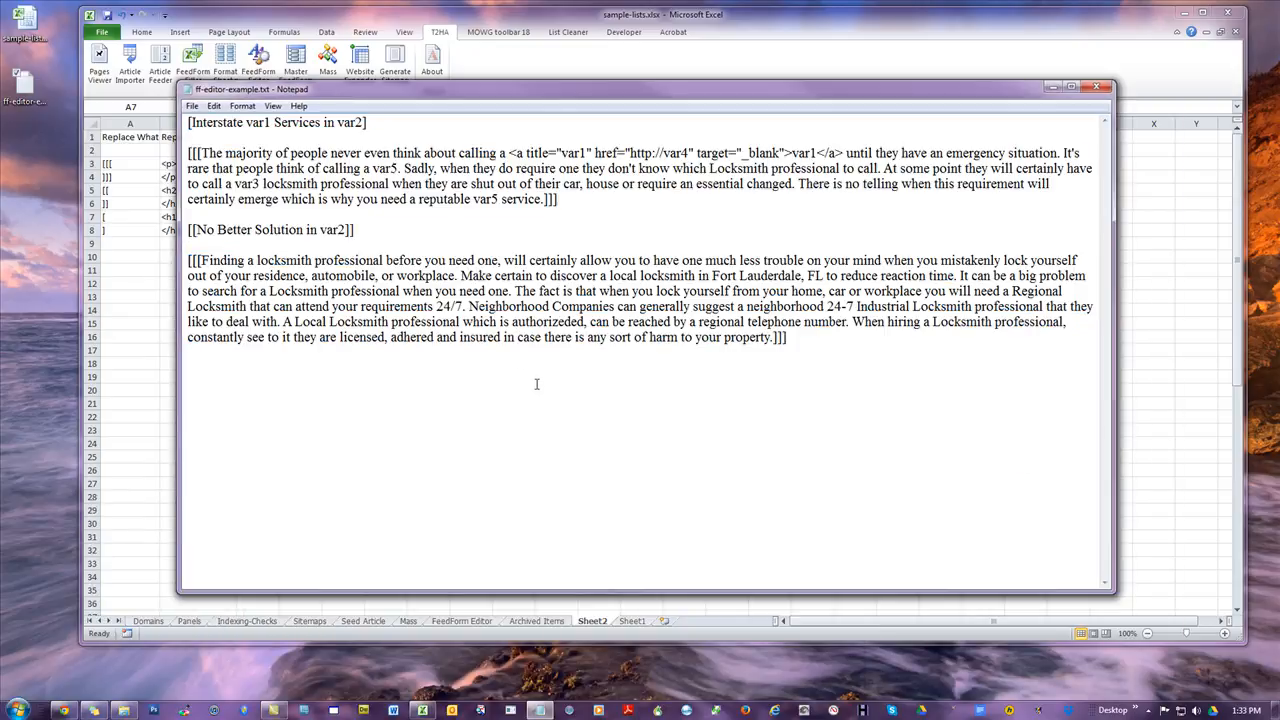
{"action": "type", "text": "["}
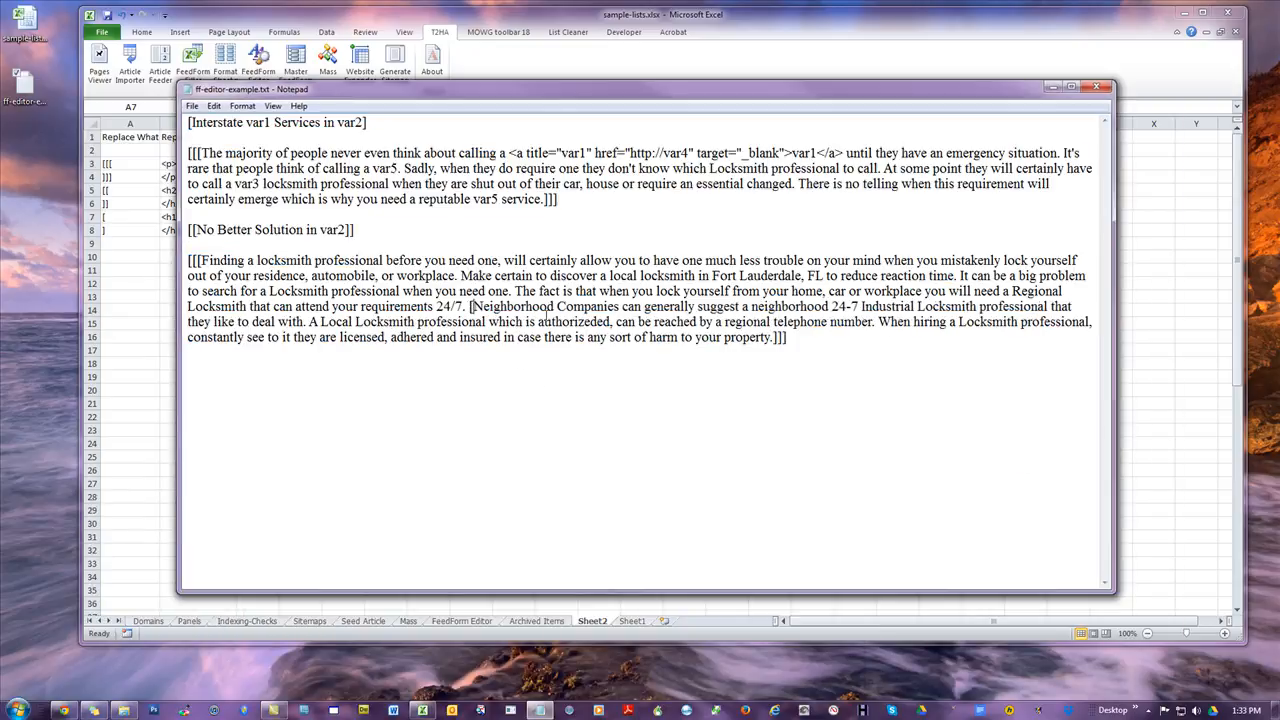
{"action": "left_click", "coordinate": [620, 308]}
{"action": "type", "text": "]"}
{"action": "left_click", "coordinate": [718, 424]}
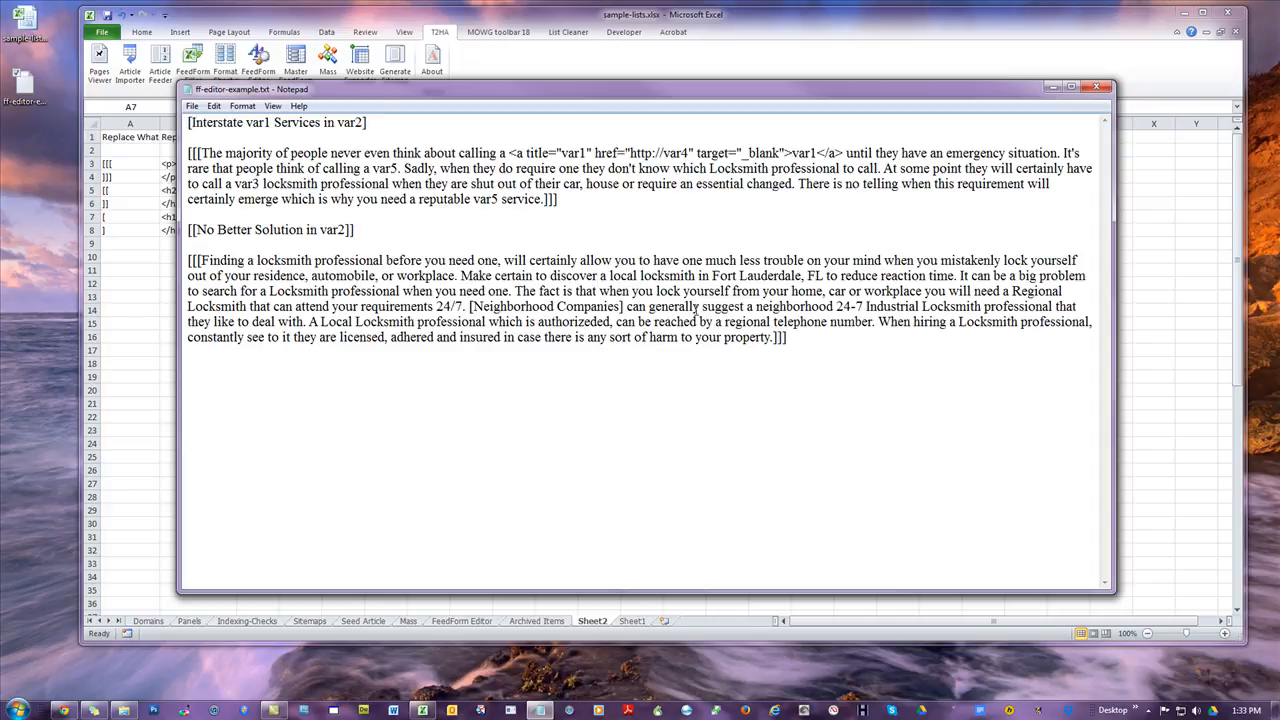
Insert a percent sign inside both the opening and closing brackets of the heading "Interstate var1 Services in var2".
{"action": "left_click", "coordinate": [192, 122]}
{"action": "type", "text": "%"}
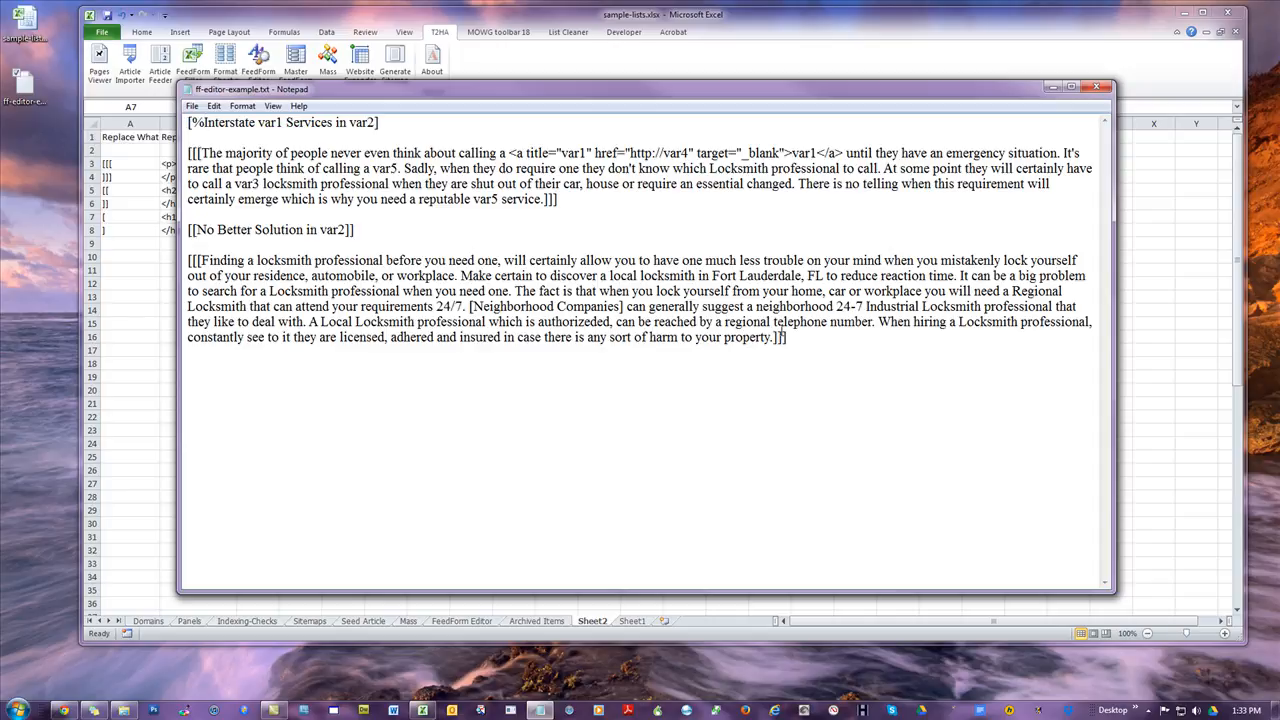
{"action": "left_click", "coordinate": [376, 122]}
{"action": "type", "text": "%"}
{"action": "left_click_drag", "start_coordinate": [188, 121], "coordinate": [204, 122]}
{"action": "left_click_drag", "start_coordinate": [391, 122], "coordinate": [369, 122]}
{"action": "left_click", "coordinate": [422, 127]}
Remove both percent signs from inside the brackets of the article's heading.
{"action": "left_click", "coordinate": [386, 122]}
{"action": "key", "text": "BackSpace"}
{"action": "left_click", "coordinate": [203, 122]}
{"action": "key", "text": "BackSpace"}
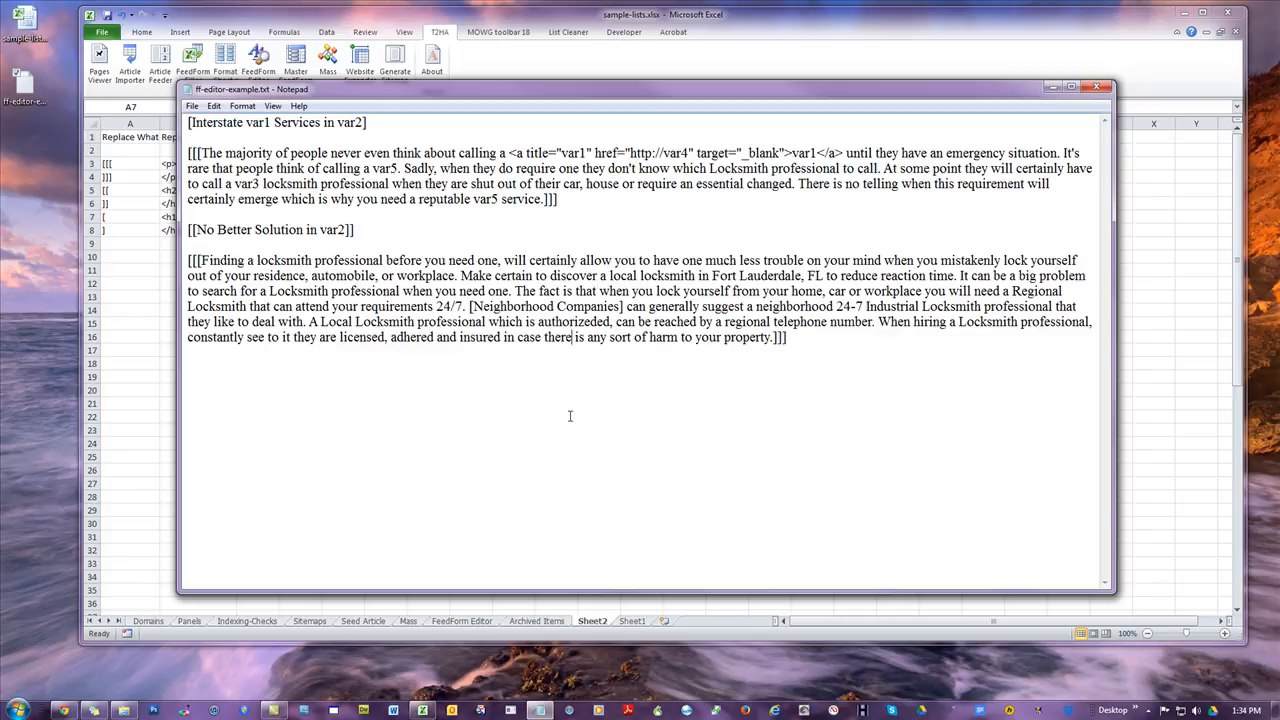
Replace every opening square bracket "[" in the text file with an opening curly brace "{".
{"action": "key", "text": "ctrl+h"}
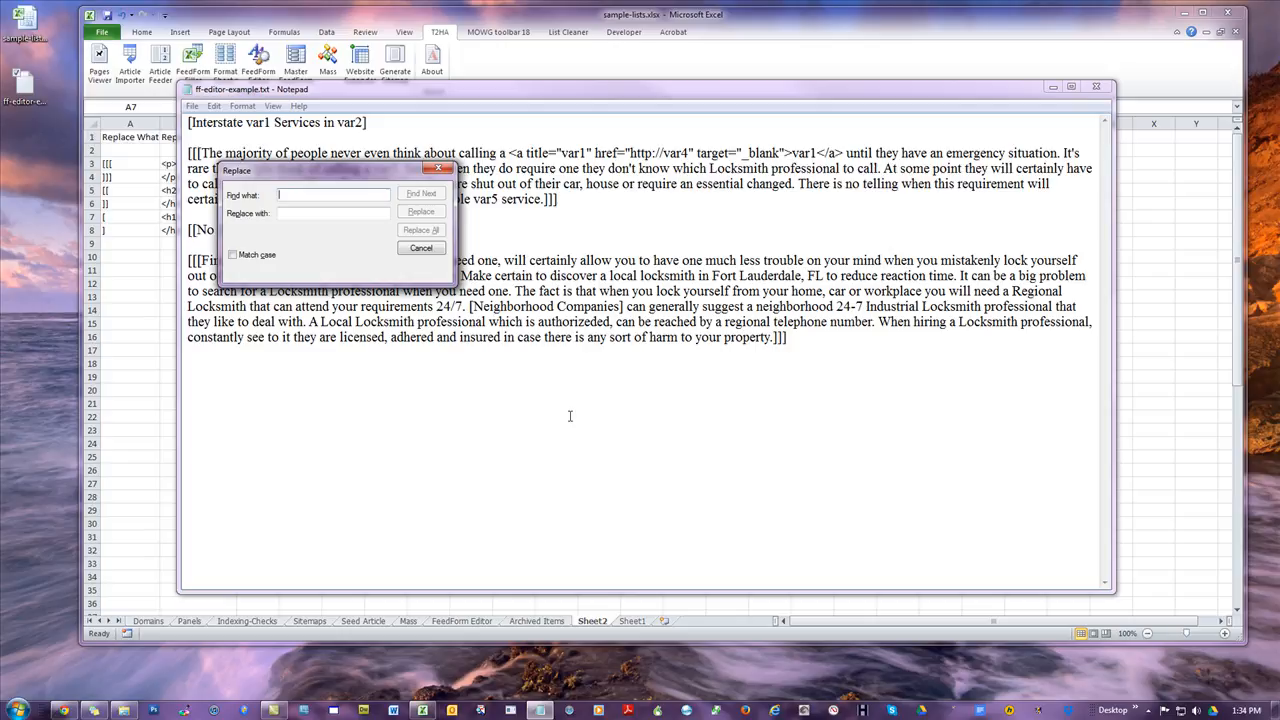
{"action": "type", "text": "["}
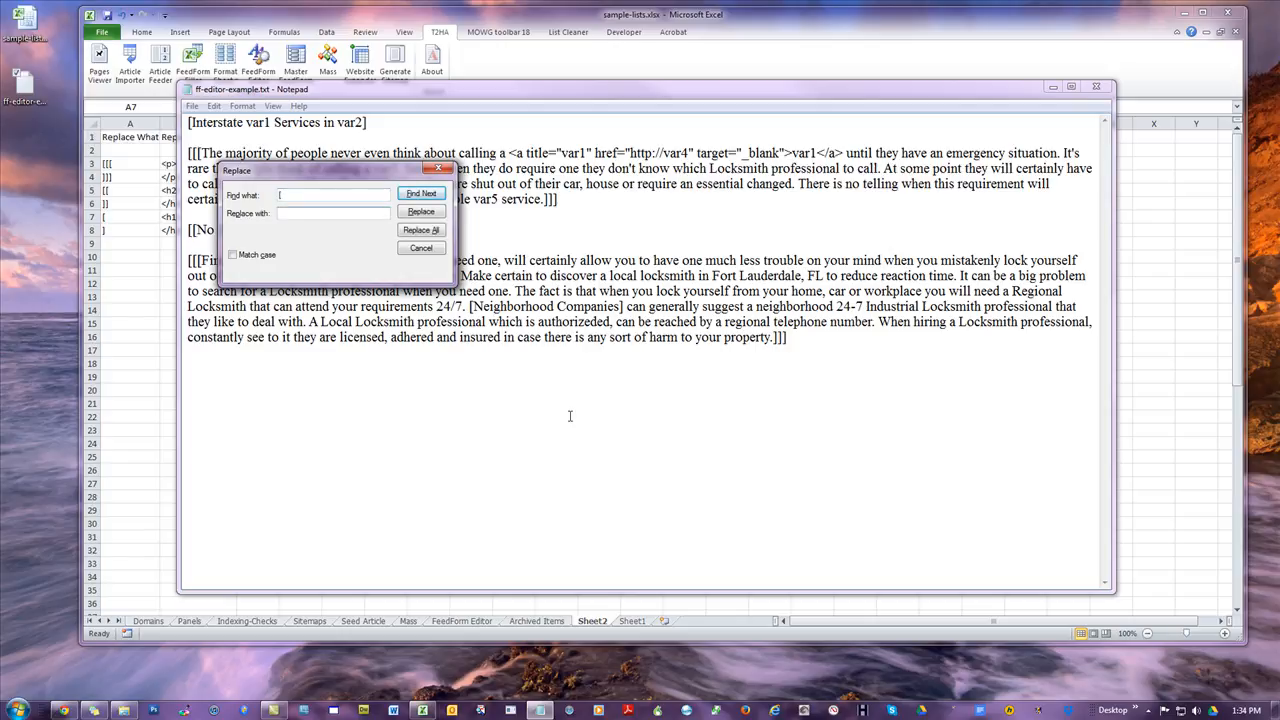
{"action": "type", "text": "{"}
{"action": "left_click", "coordinate": [421, 232]}
Replace every closing square bracket "]" with a closing curly brace "}", and move the Replace dialog clear of the text.
{"action": "left_click", "coordinate": [315, 197]}
{"action": "key", "text": "BackSpace"}
{"action": "type", "text": "]"}
{"action": "left_click", "coordinate": [315, 214]}
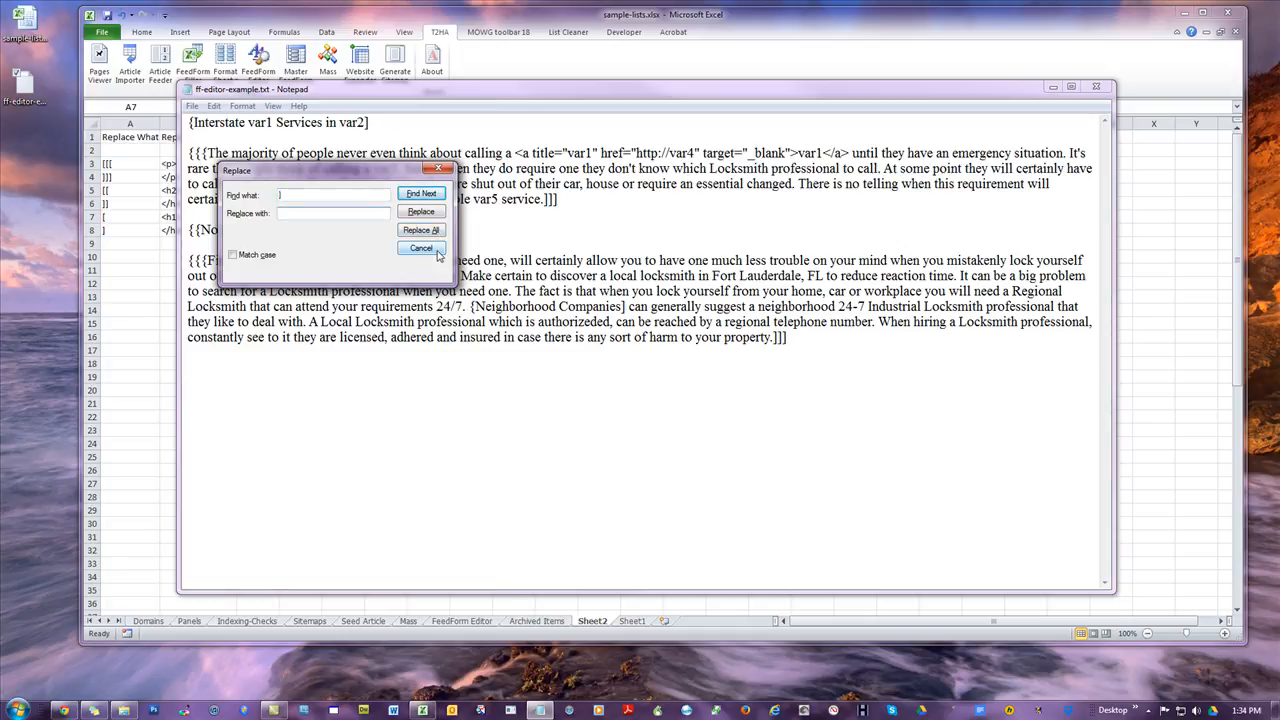
{"action": "type", "text": "}"}
{"action": "left_click", "coordinate": [421, 231]}
{"action": "left_click_drag", "start_coordinate": [378, 183], "coordinate": [416, 428]}
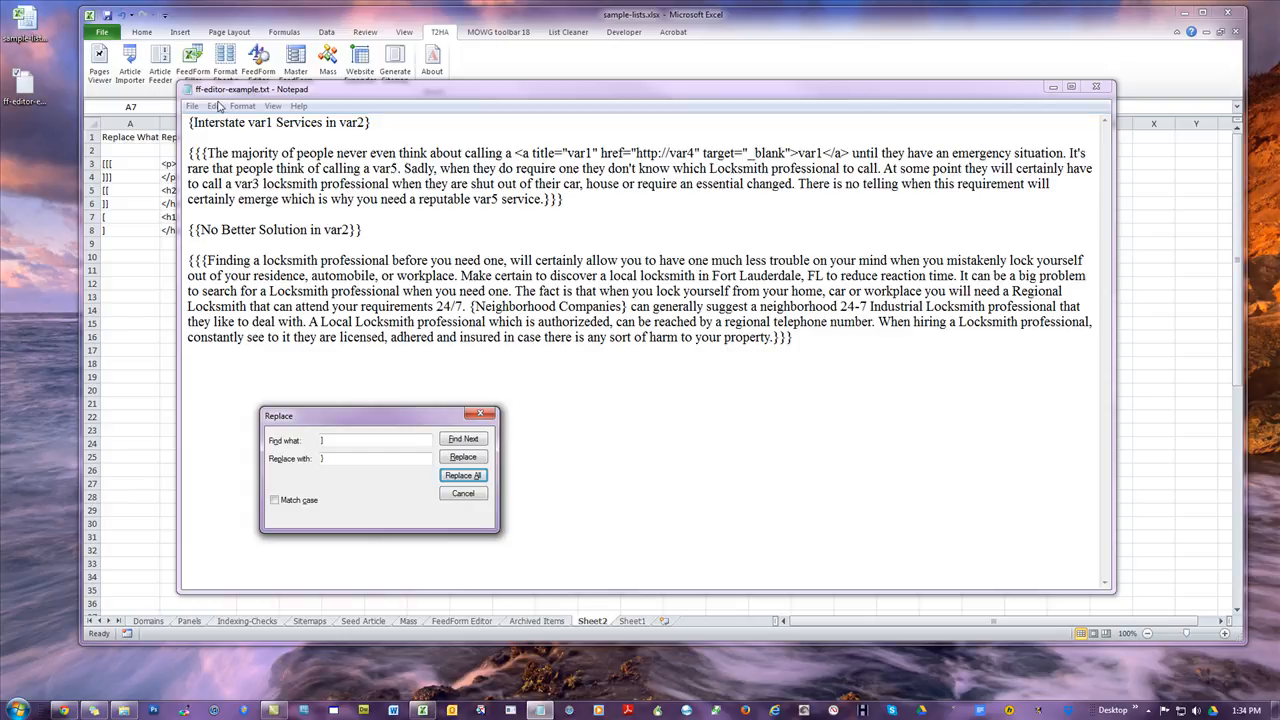
Add the alternatives "|something else|still something" inside the heading's curly braces, and delete them again.
{"action": "left_click", "coordinate": [547, 211]}
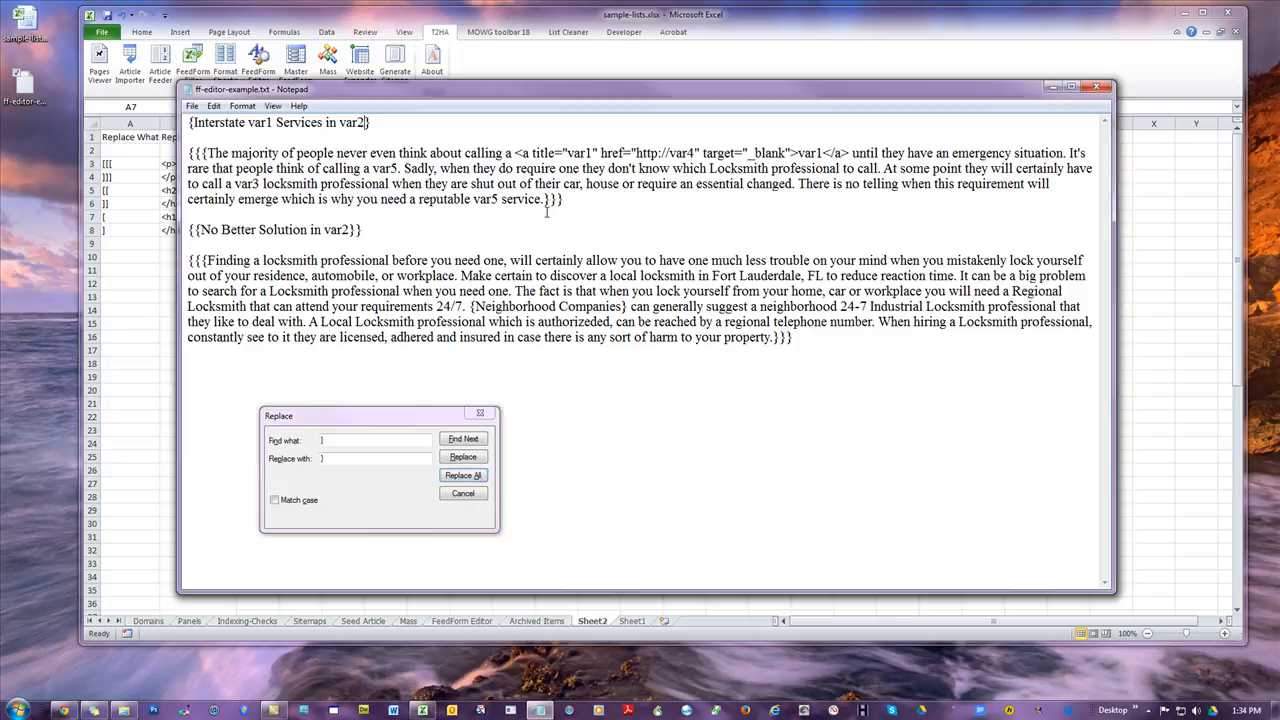
{"action": "type", "text": "something else|still something"}
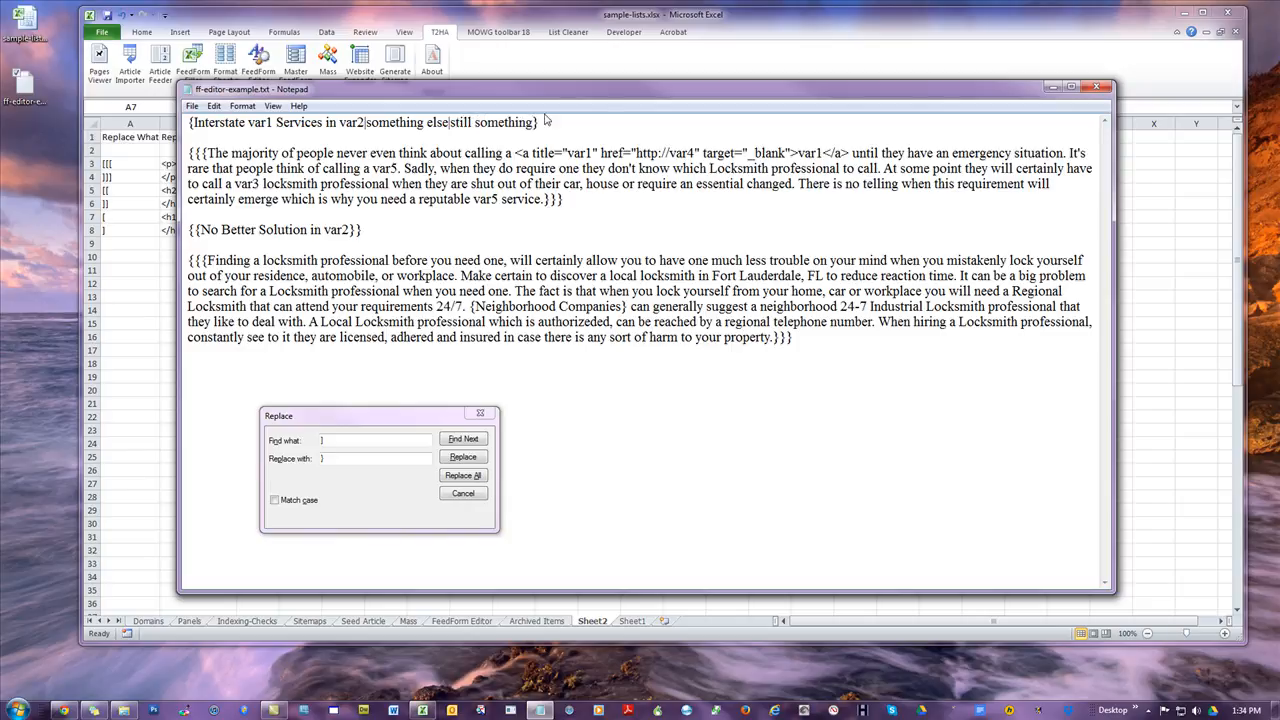
{"action": "left_click_drag", "start_coordinate": [537, 122], "coordinate": [365, 122]}
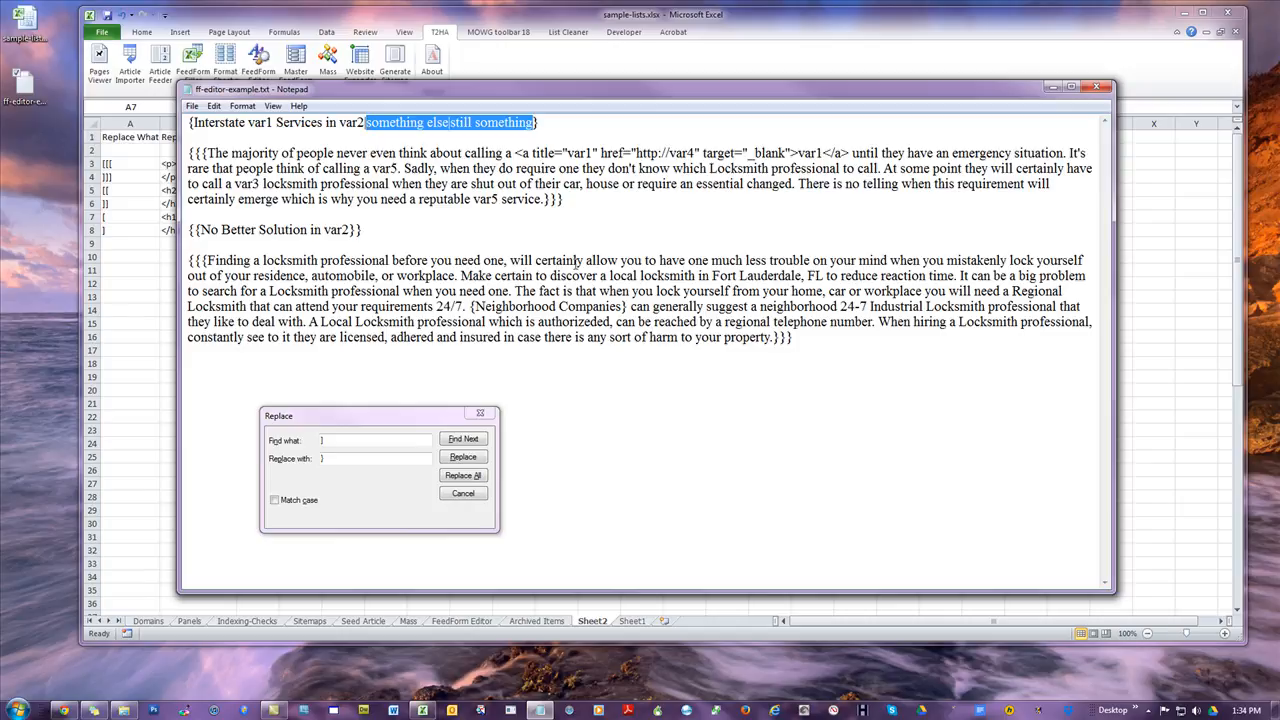
{"action": "key", "text": "Delete"}
Replace every "{" in the text file with "[" and every "}" with "]", and close the Replace dialog.
{"action": "left_click", "coordinate": [361, 441]}
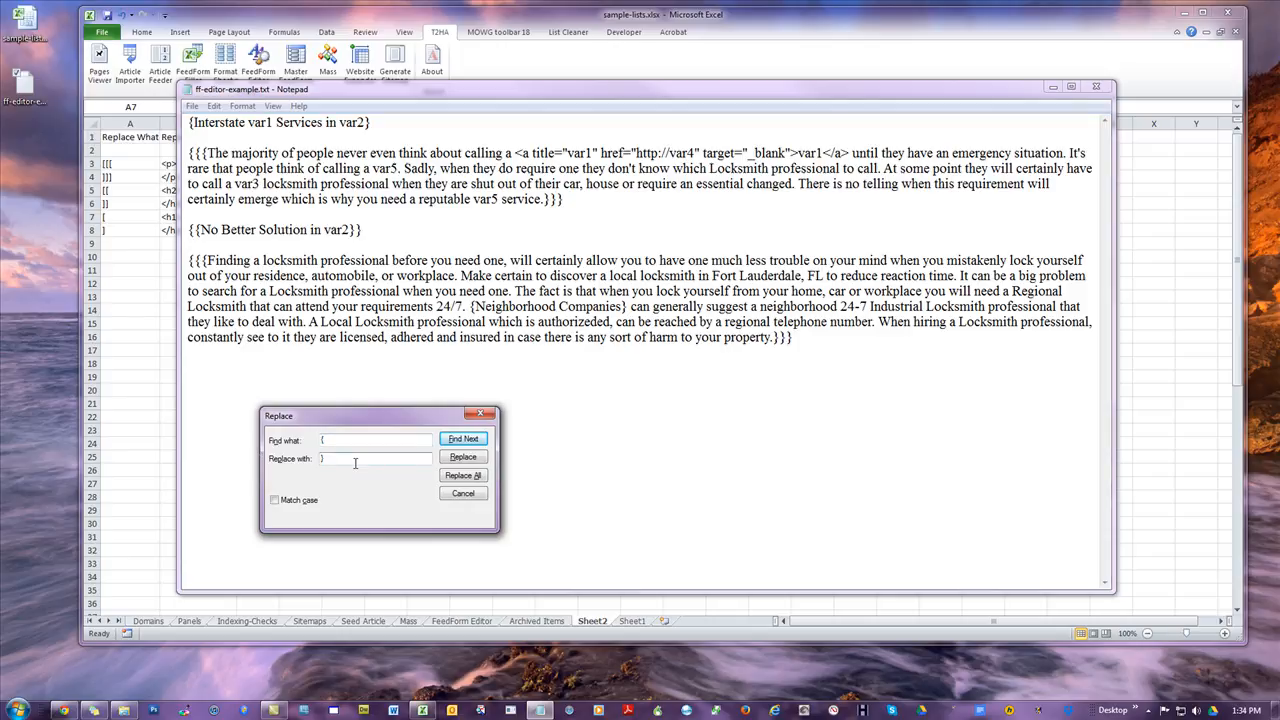
{"action": "left_click", "coordinate": [463, 475]}
{"action": "left_click_drag", "start_coordinate": [376, 125], "coordinate": [363, 124]}
{"action": "key", "text": "ctrl+c"}
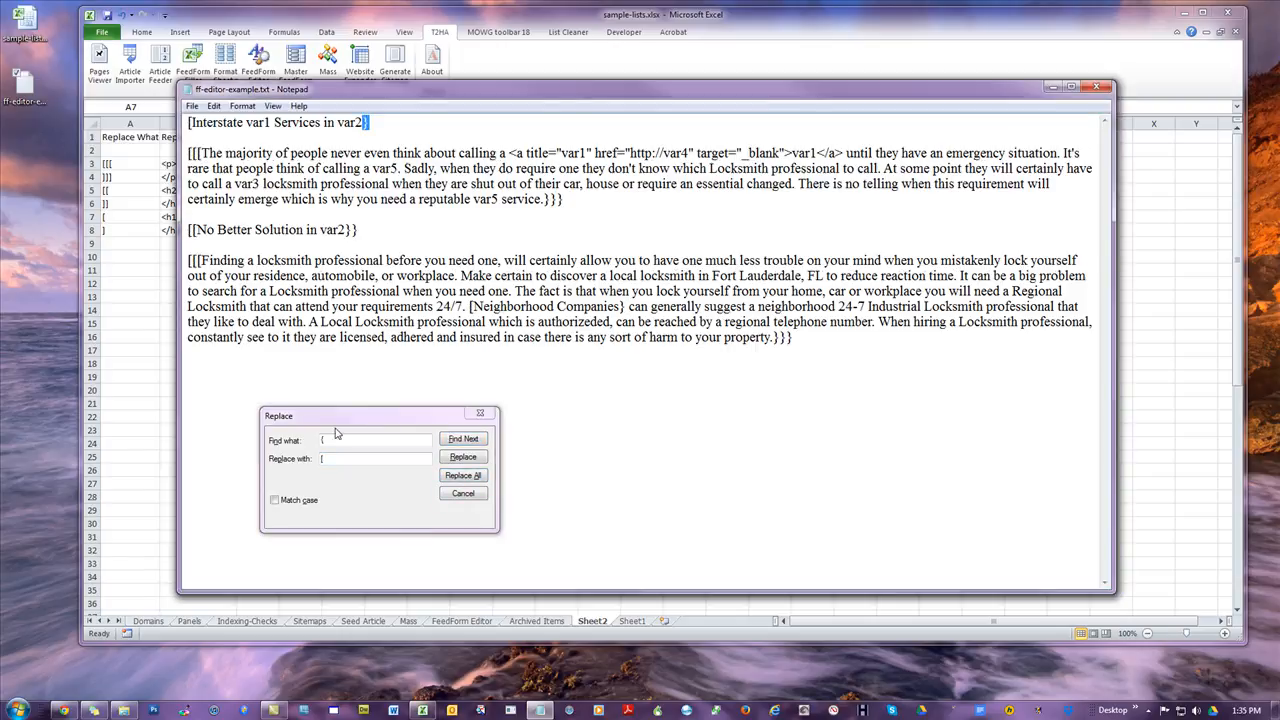
{"action": "left_click_drag", "start_coordinate": [346, 441], "coordinate": [320, 458]}
{"action": "key", "text": "ctrl+v"}
{"action": "type", "text": "]"}
{"action": "left_click", "coordinate": [463, 475]}
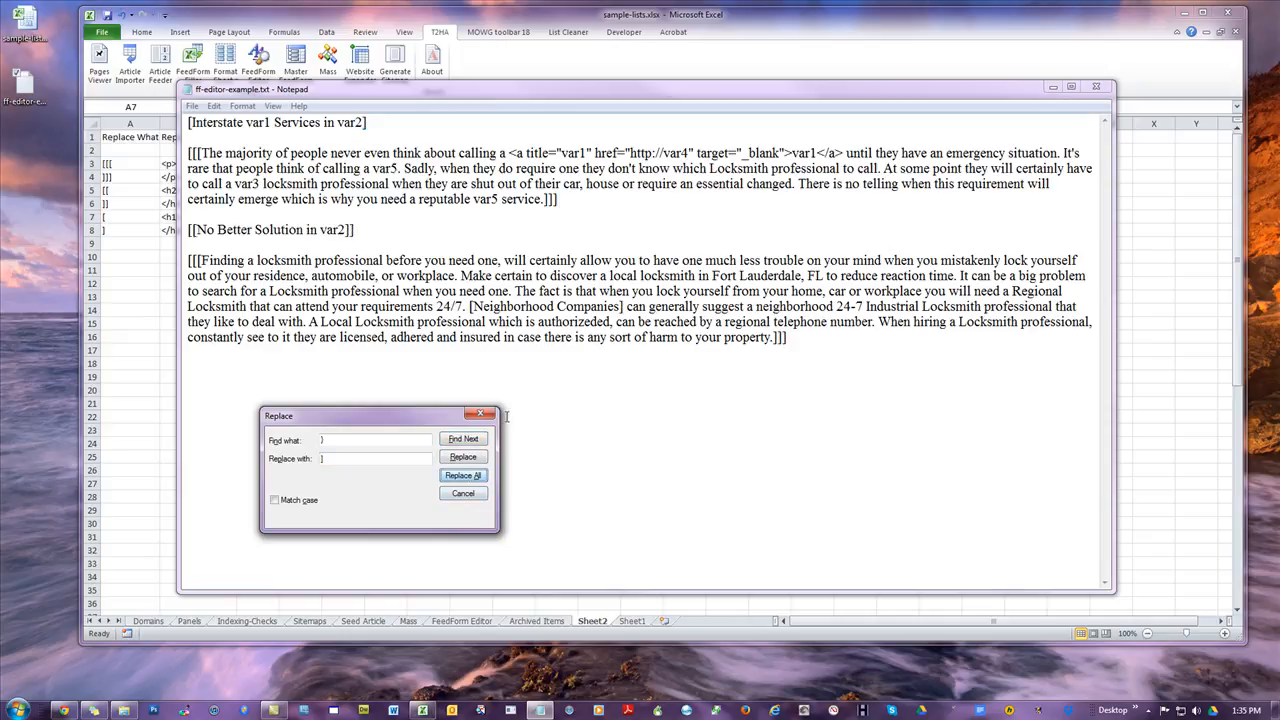
{"action": "left_click", "coordinate": [480, 414]}
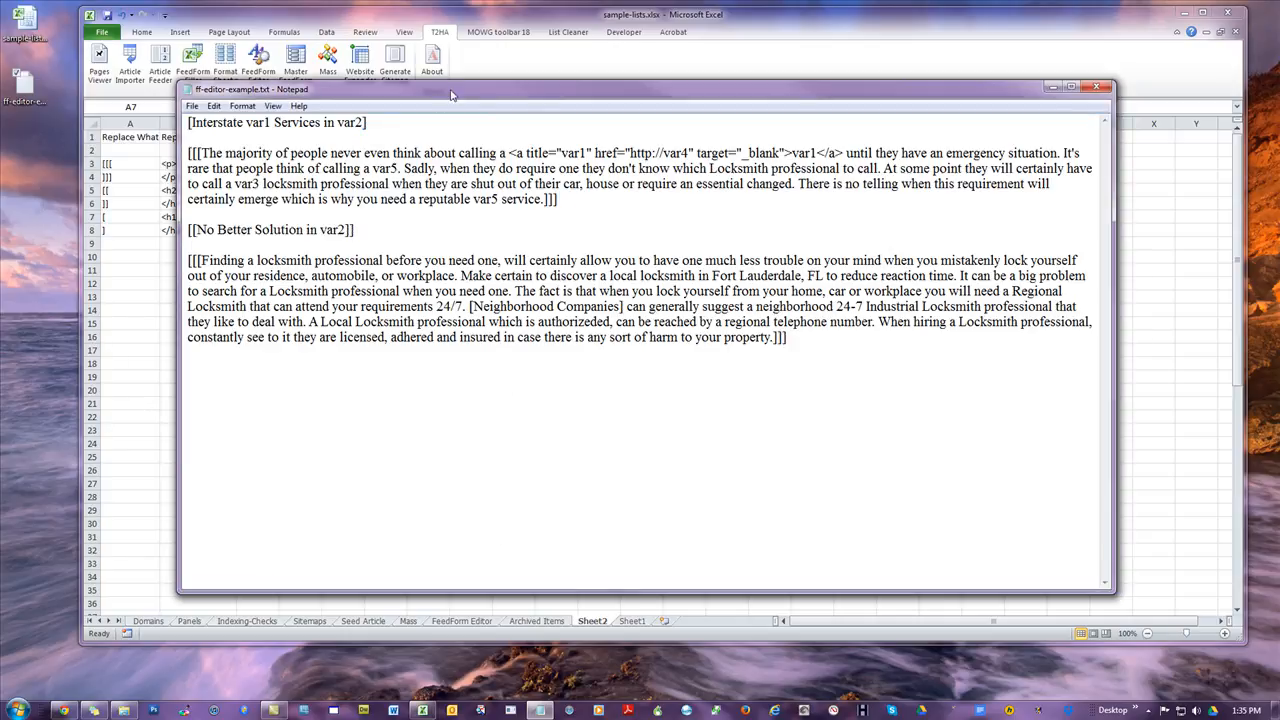
Move the text file window below the Excel replacement list and examine the list's entries in A3:B8.
{"action": "left_click_drag", "start_coordinate": [453, 97], "coordinate": [308, 349]}
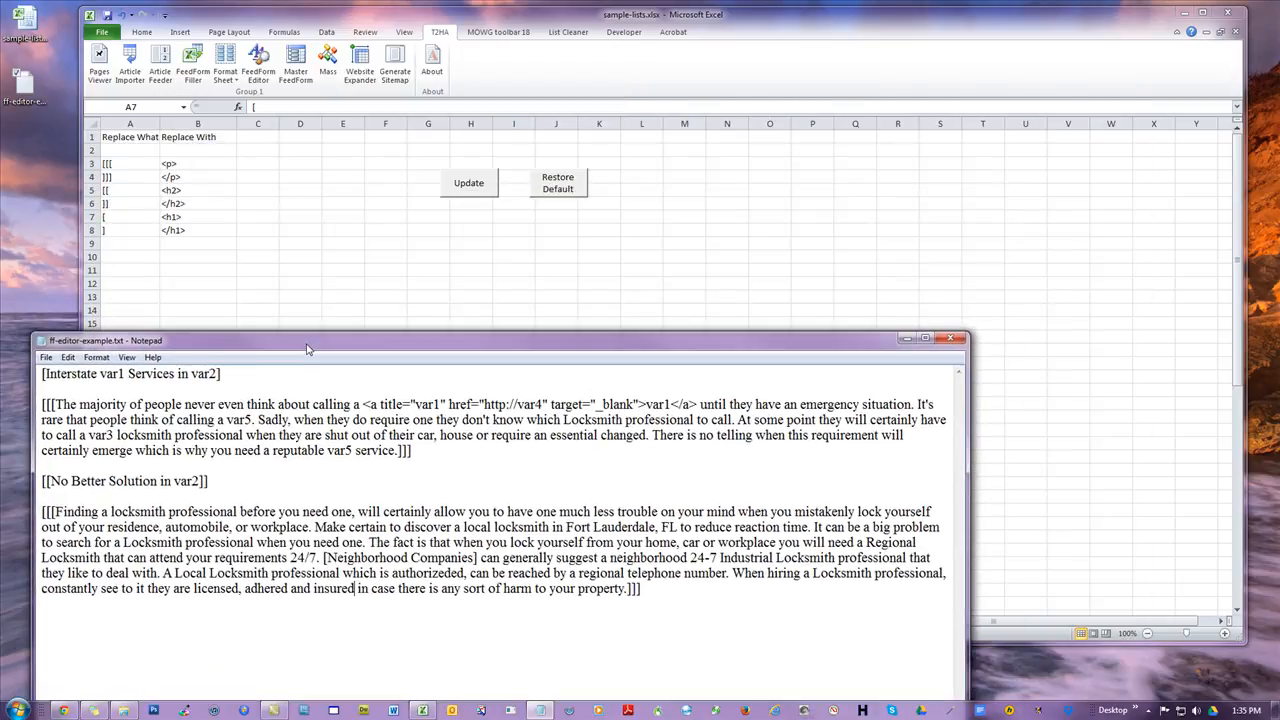
{"action": "left_click", "coordinate": [135, 165]}
{"action": "left_click", "coordinate": [135, 165]}
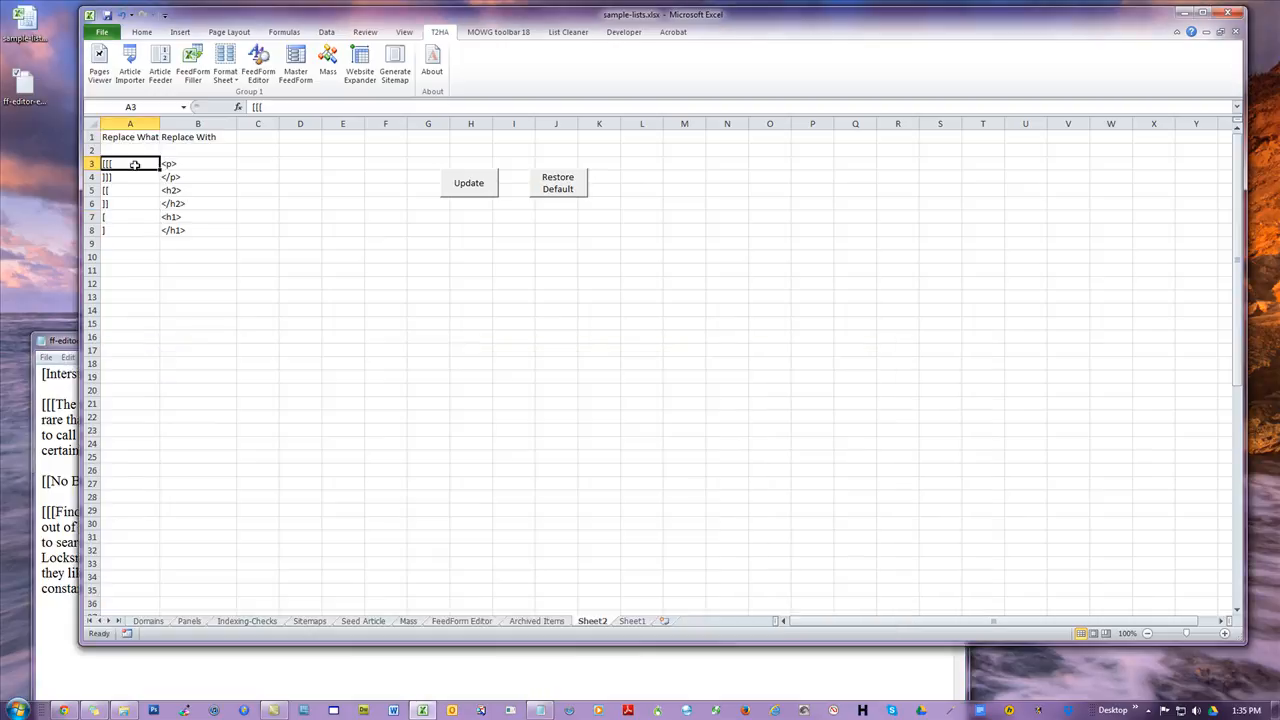
{"action": "left_click_drag", "start_coordinate": [129, 163], "coordinate": [170, 230]}
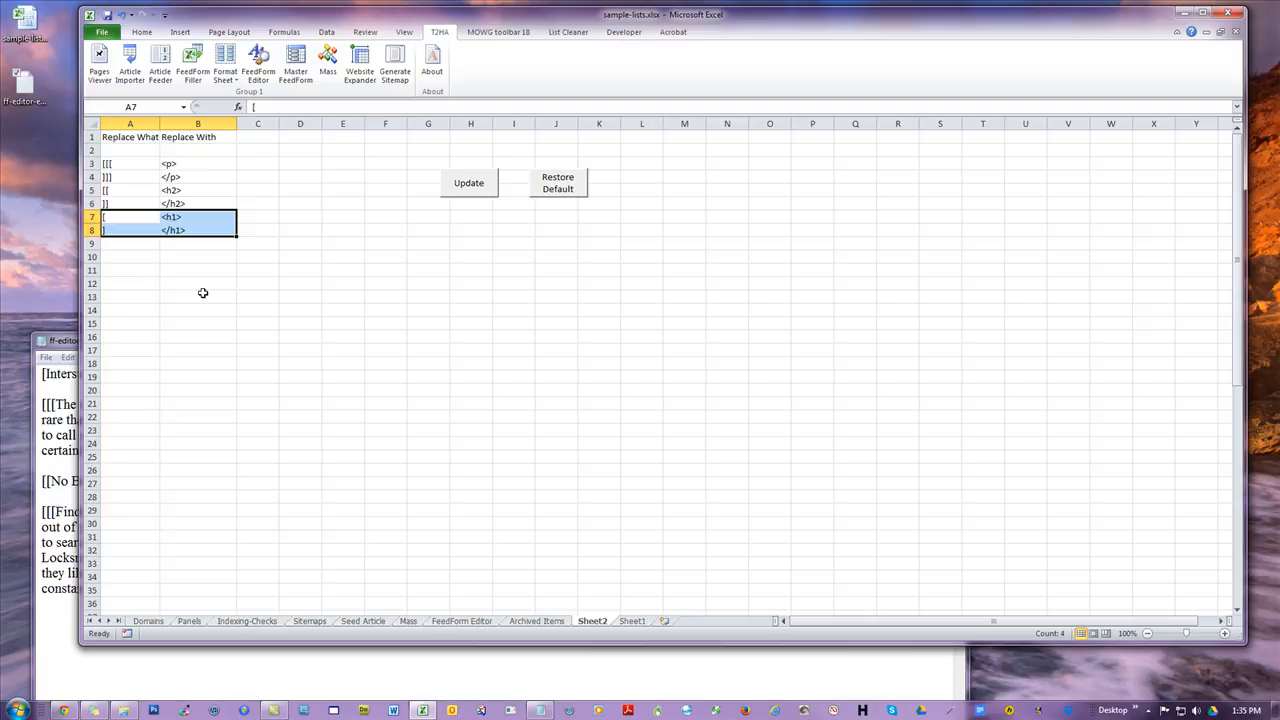
{"action": "left_click", "coordinate": [202, 292]}
{"action": "left_click_drag", "start_coordinate": [117, 229], "coordinate": [185, 218]}
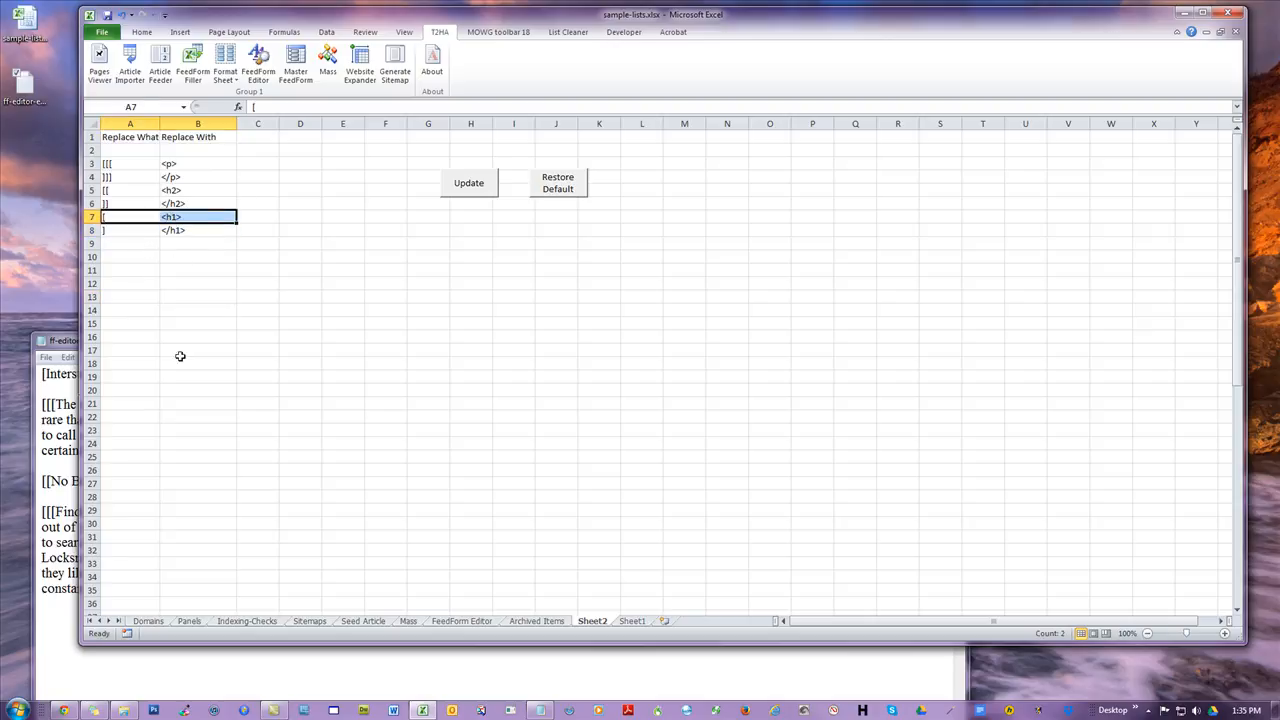
Examine the opening and closing brackets around the article's heading, first paragraph and subheading in the text file.
{"action": "left_click", "coordinate": [49, 387]}
{"action": "left_click_drag", "start_coordinate": [46, 373], "coordinate": [39, 373]}
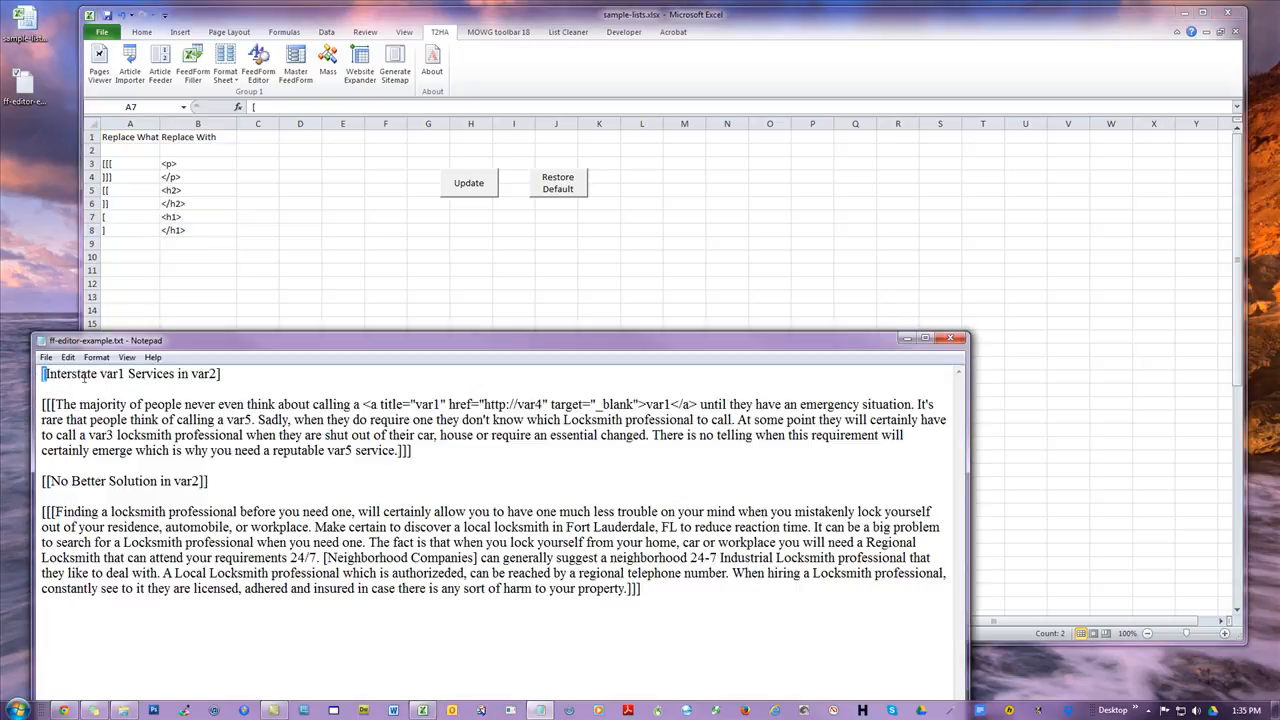
{"action": "left_click_drag", "start_coordinate": [226, 373], "coordinate": [215, 373]}
{"action": "left_click_drag", "start_coordinate": [49, 404], "coordinate": [40, 404]}
{"action": "left_click_drag", "start_coordinate": [57, 405], "coordinate": [53, 405]}
{"action": "left_click_drag", "start_coordinate": [396, 451], "coordinate": [417, 451]}
{"action": "left_click", "coordinate": [441, 453]}
{"action": "key", "text": "shift+Left"}
{"action": "key", "text": "shift+Left"}
{"action": "key", "text": "shift+Left"}
{"action": "left_click", "coordinate": [46, 481]}
Review the order of the bracket entries in the Excel replacement list and compare them with the whole article text.
{"action": "left_click", "coordinate": [124, 167]}
{"action": "left_click", "coordinate": [122, 164]}
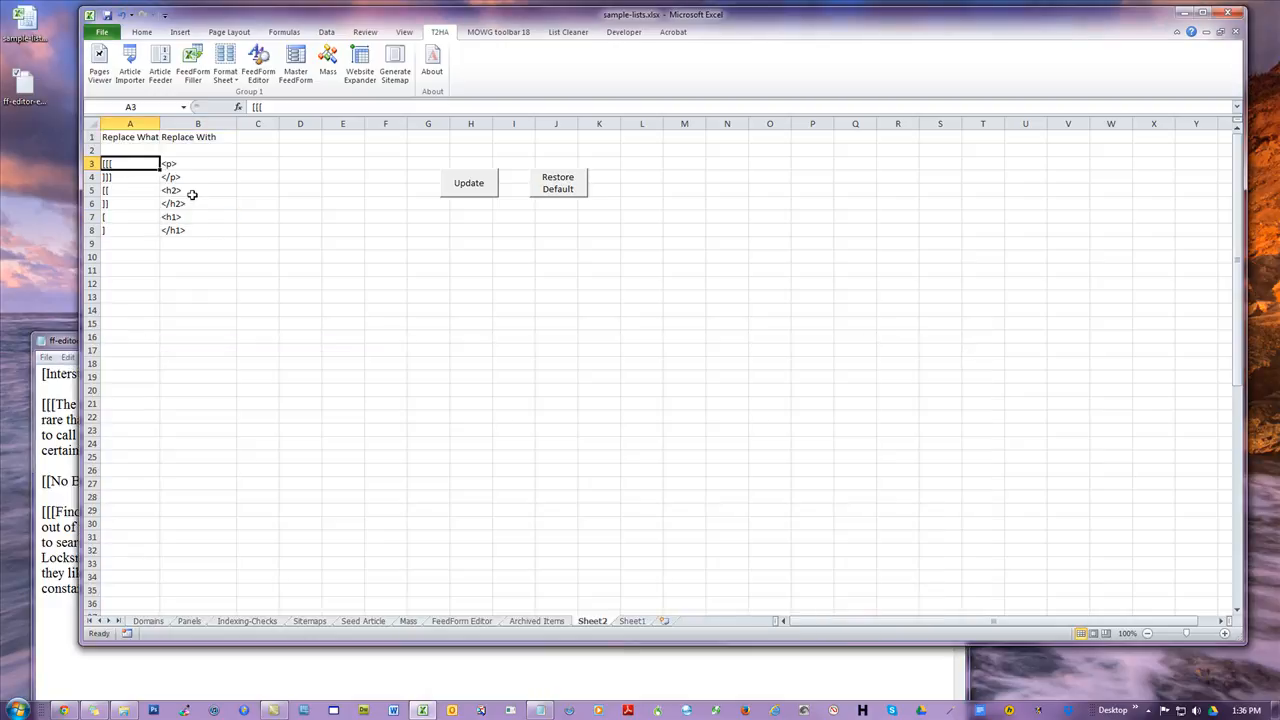
{"action": "left_click", "coordinate": [122, 176]}
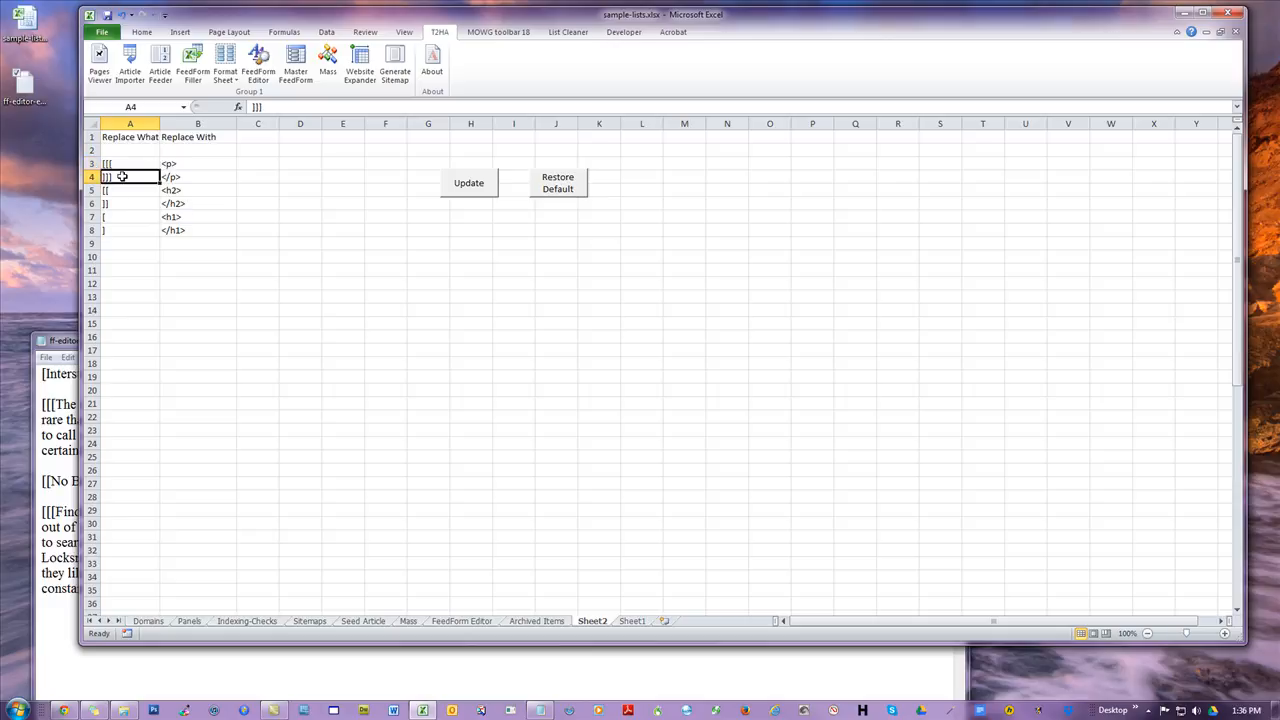
{"action": "left_click_drag", "start_coordinate": [130, 163], "coordinate": [119, 231]}
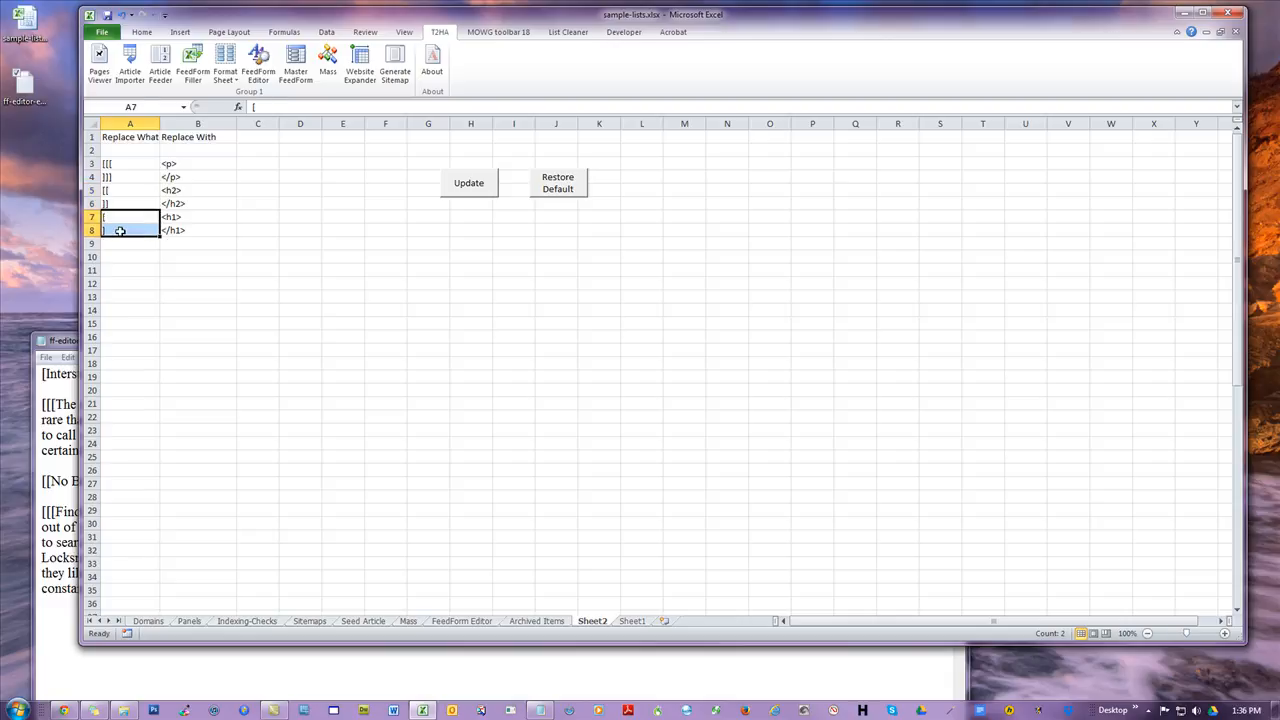
{"action": "left_click_drag", "start_coordinate": [122, 163], "coordinate": [205, 233]}
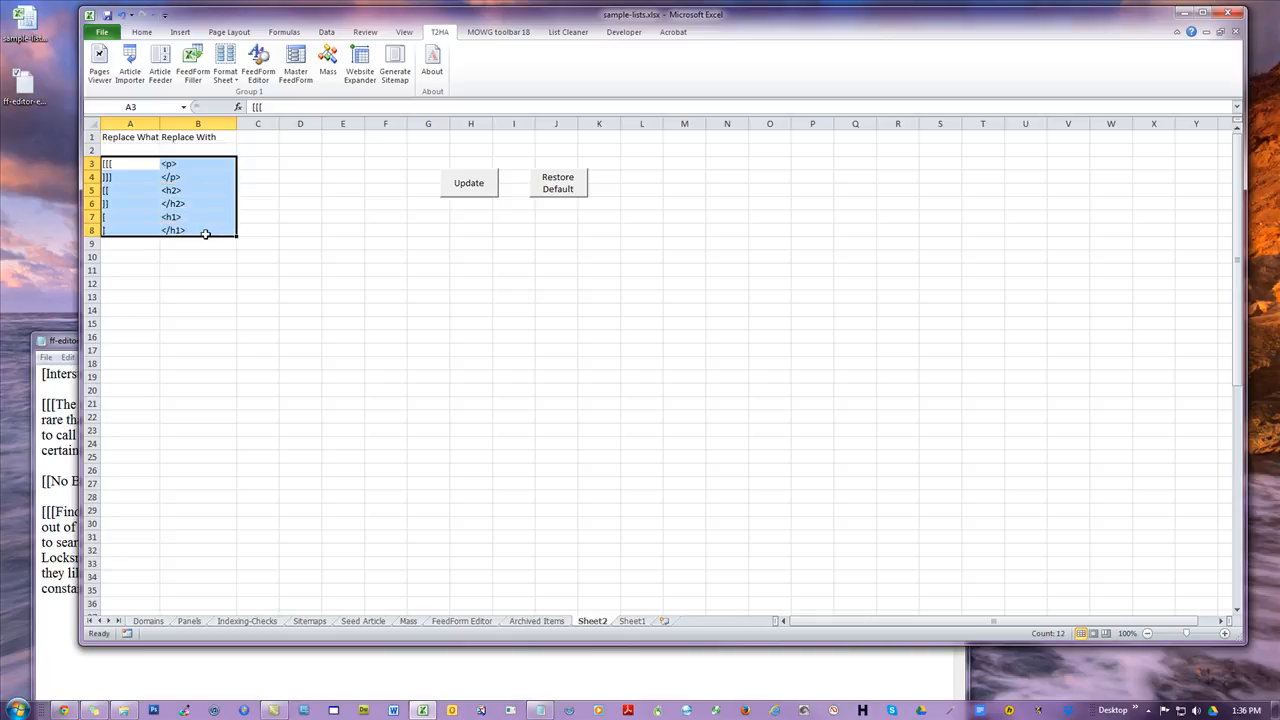
{"action": "left_click", "coordinate": [66, 638]}
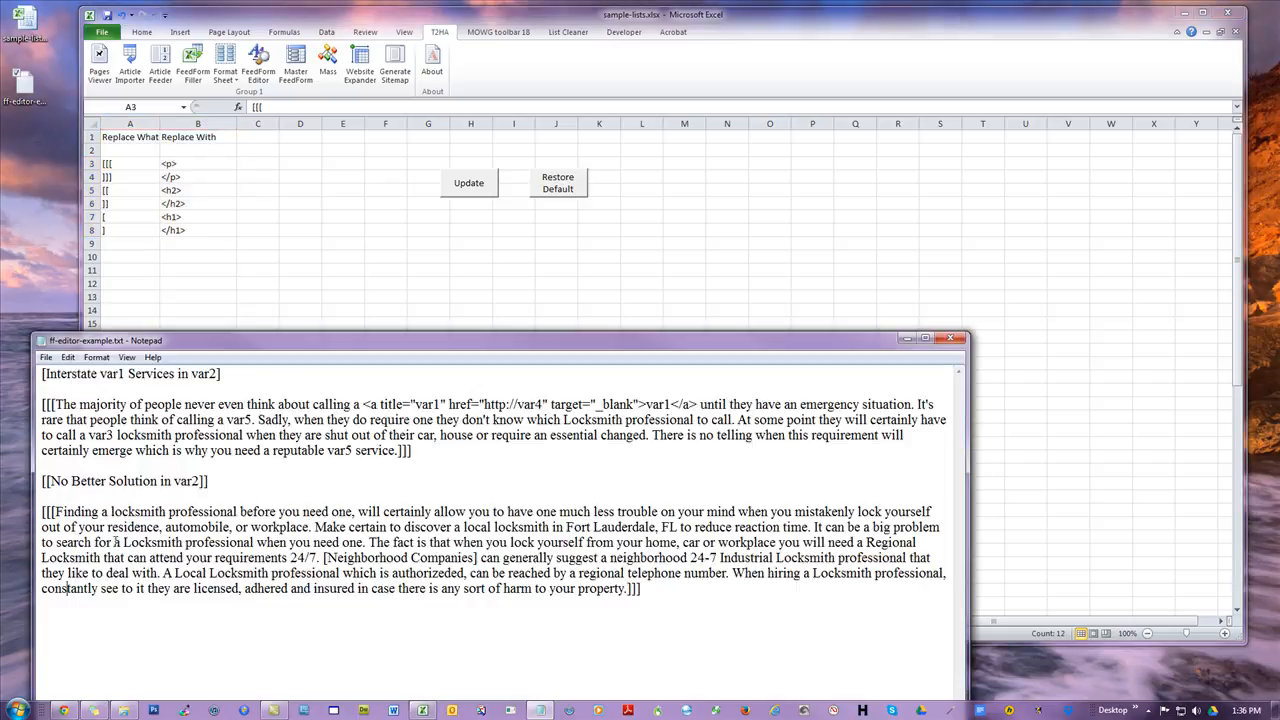
{"action": "left_click_drag", "start_coordinate": [396, 346], "coordinate": [391, 197]}
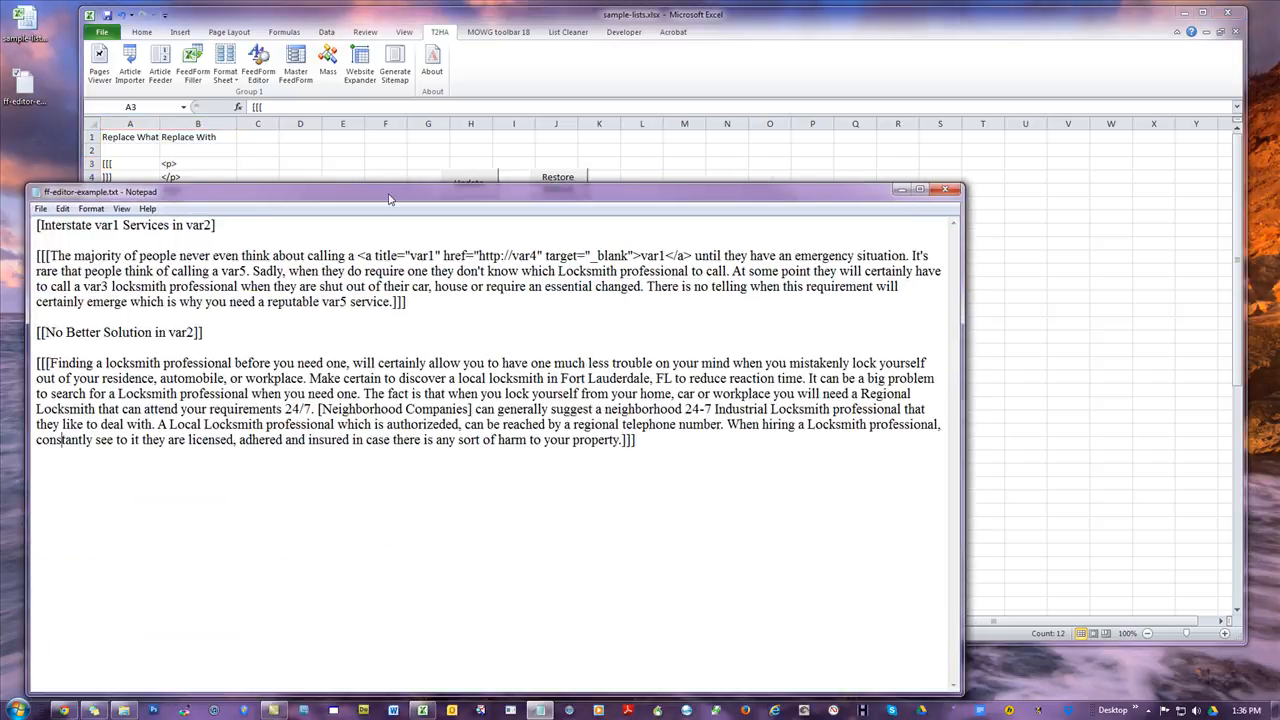
{"action": "left_click_drag", "start_coordinate": [677, 471], "coordinate": [34, 222]}
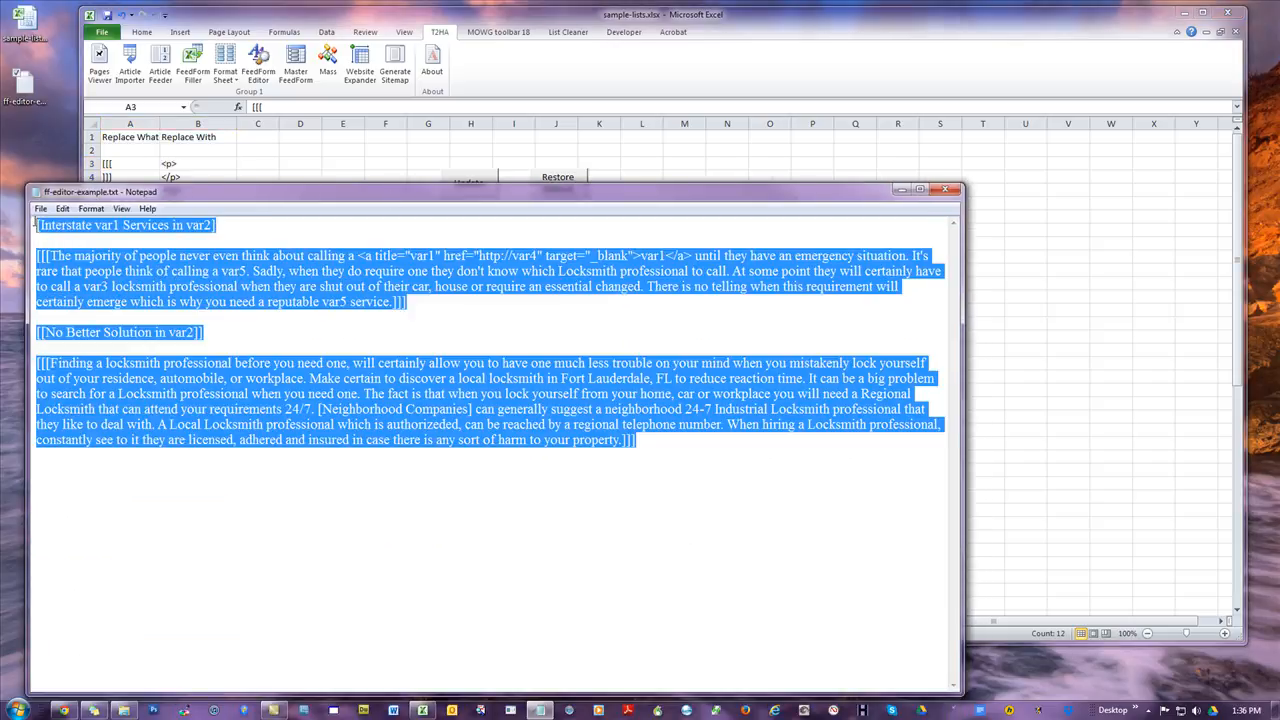
{"action": "left_click", "coordinate": [406, 503]}
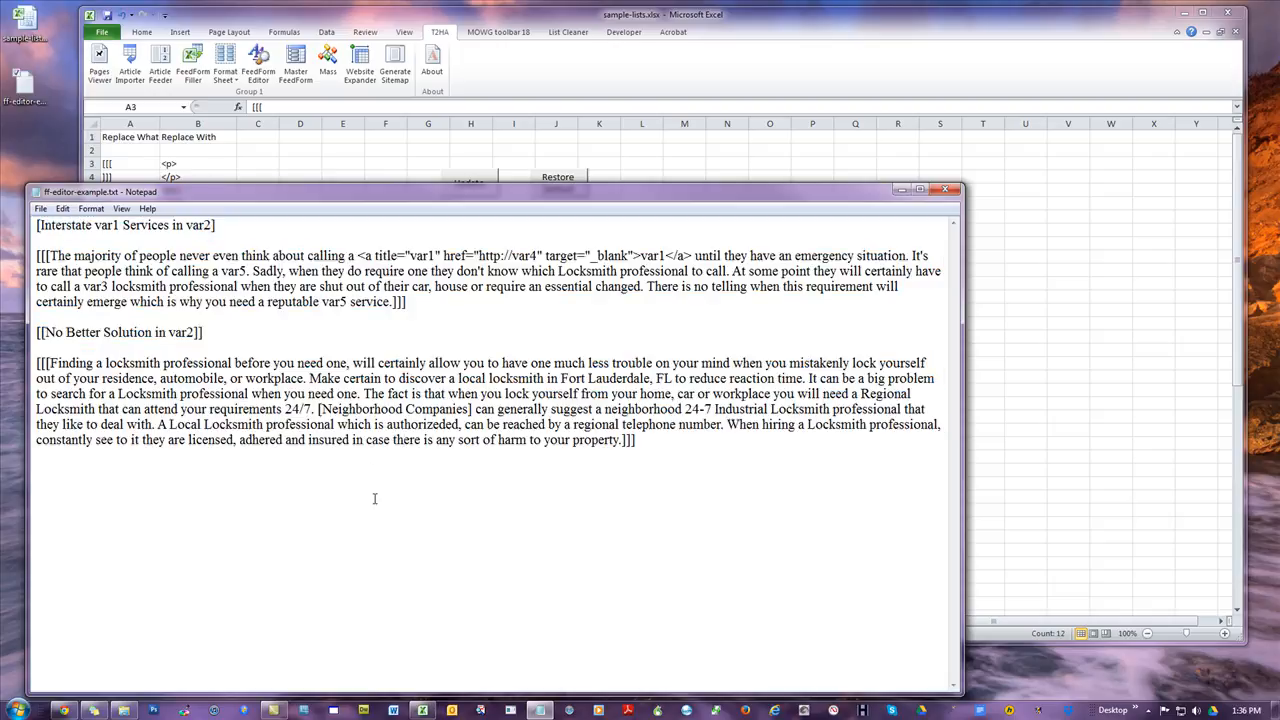
{"action": "left_click", "coordinate": [747, 531]}
Insert a space after each of the three opening brackets at the start of the article's first paragraph.
{"action": "left_click", "coordinate": [40, 257]}
{"action": "key", "text": "Right"}
{"action": "key", "text": "Right"}
{"action": "key", "text": "Right"}
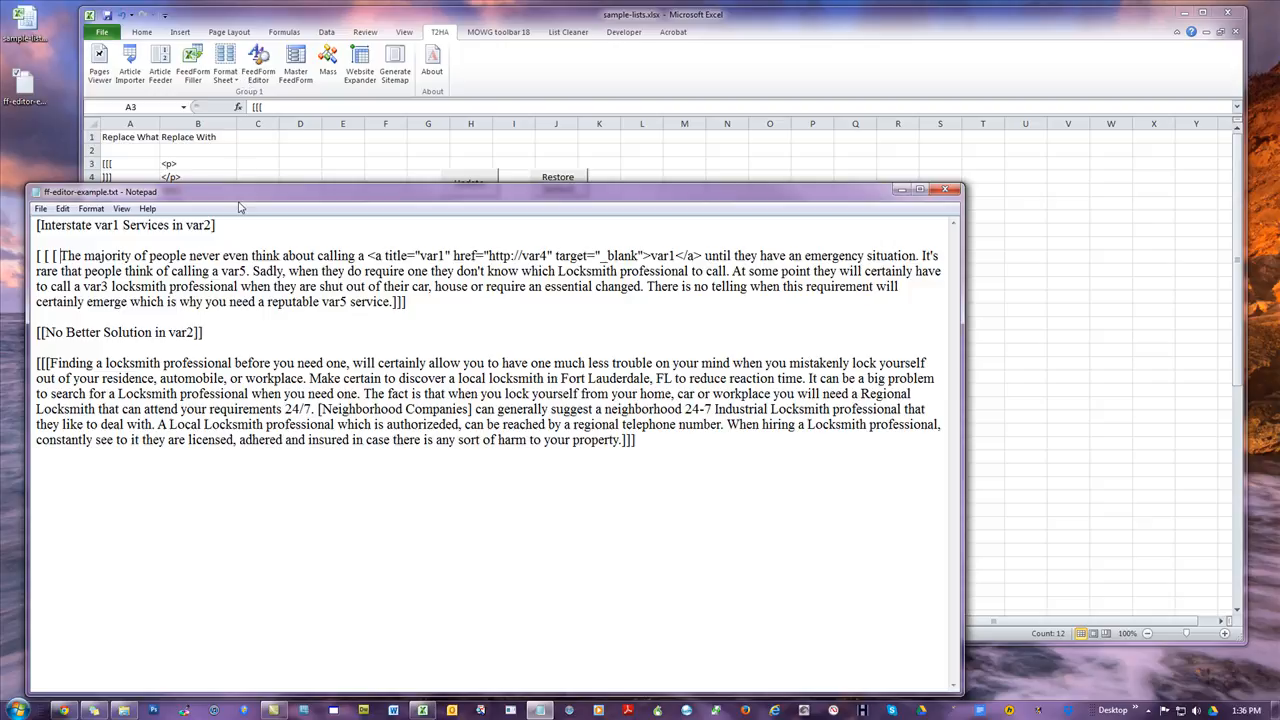
Copy the replacement list entries in A3:B8 of the Excel sheet and paste them directly underneath, starting at A9.
{"action": "left_click_drag", "start_coordinate": [243, 192], "coordinate": [242, 330]}
{"action": "left_click_drag", "start_coordinate": [114, 160], "coordinate": [185, 230]}
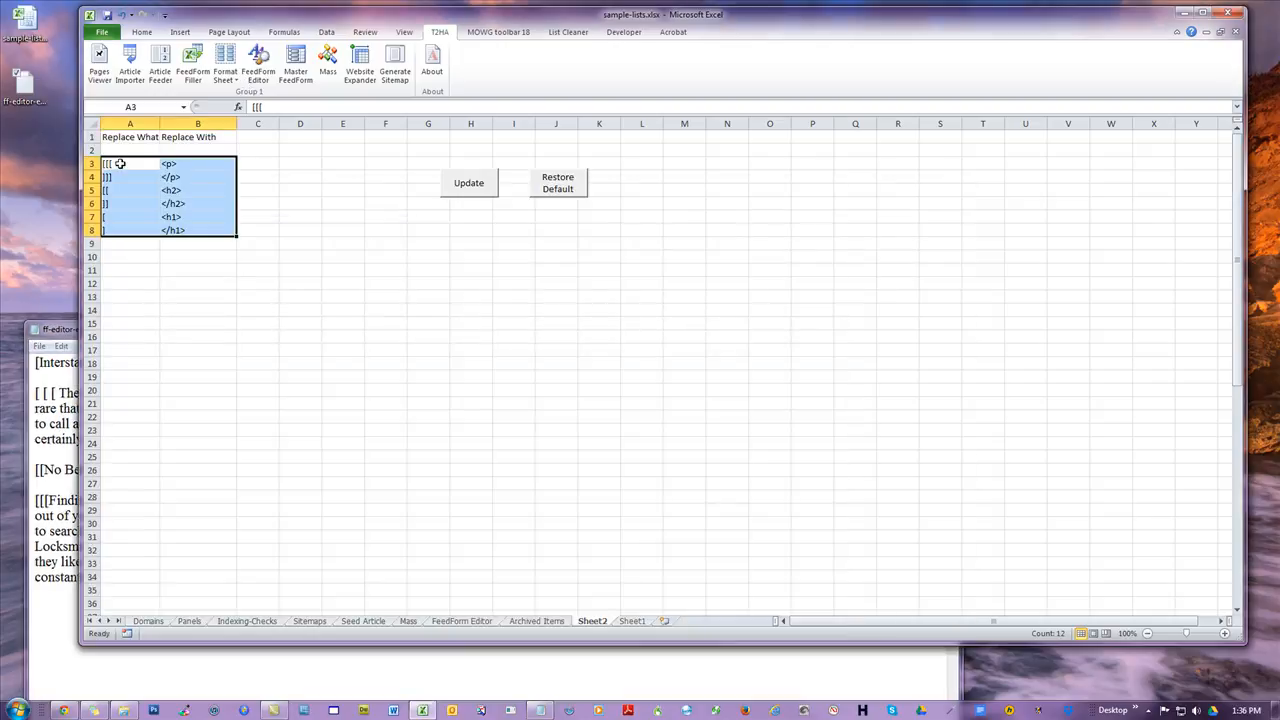
{"action": "key", "text": "ctrl+c"}
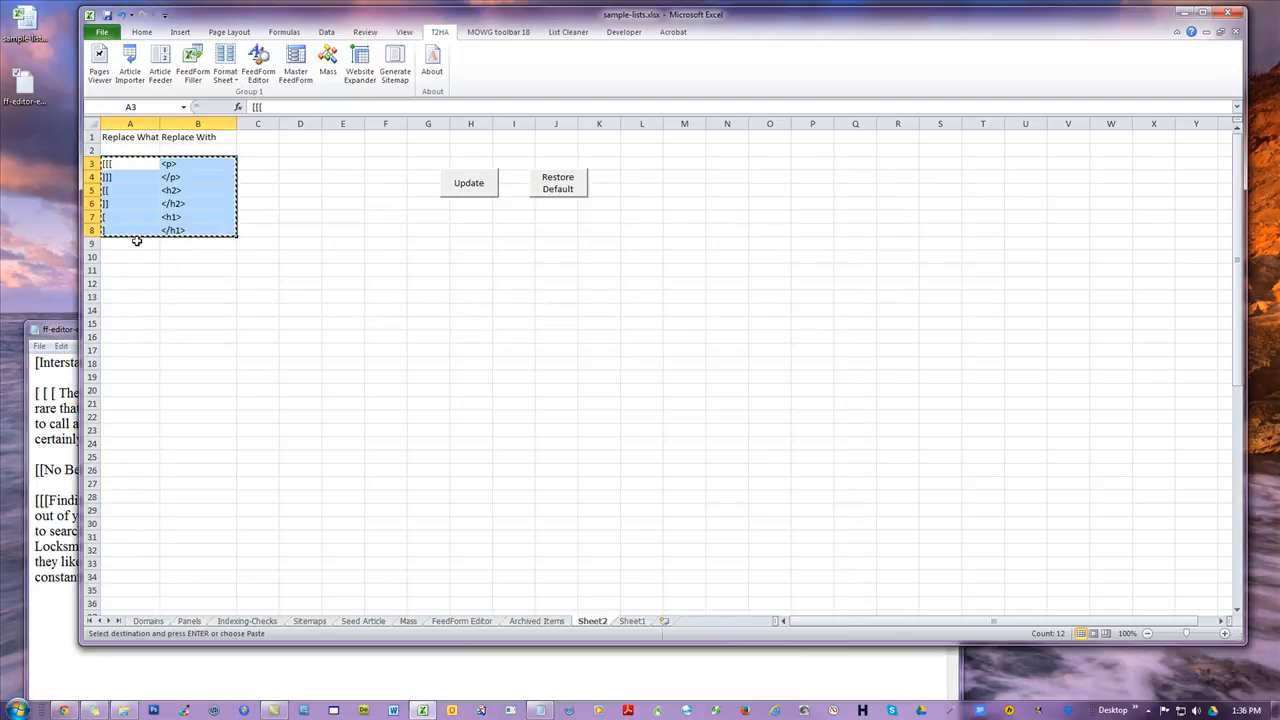
{"action": "left_click", "coordinate": [138, 243]}
{"action": "key", "text": "ctrl+v"}
{"action": "left_click", "coordinate": [269, 248]}
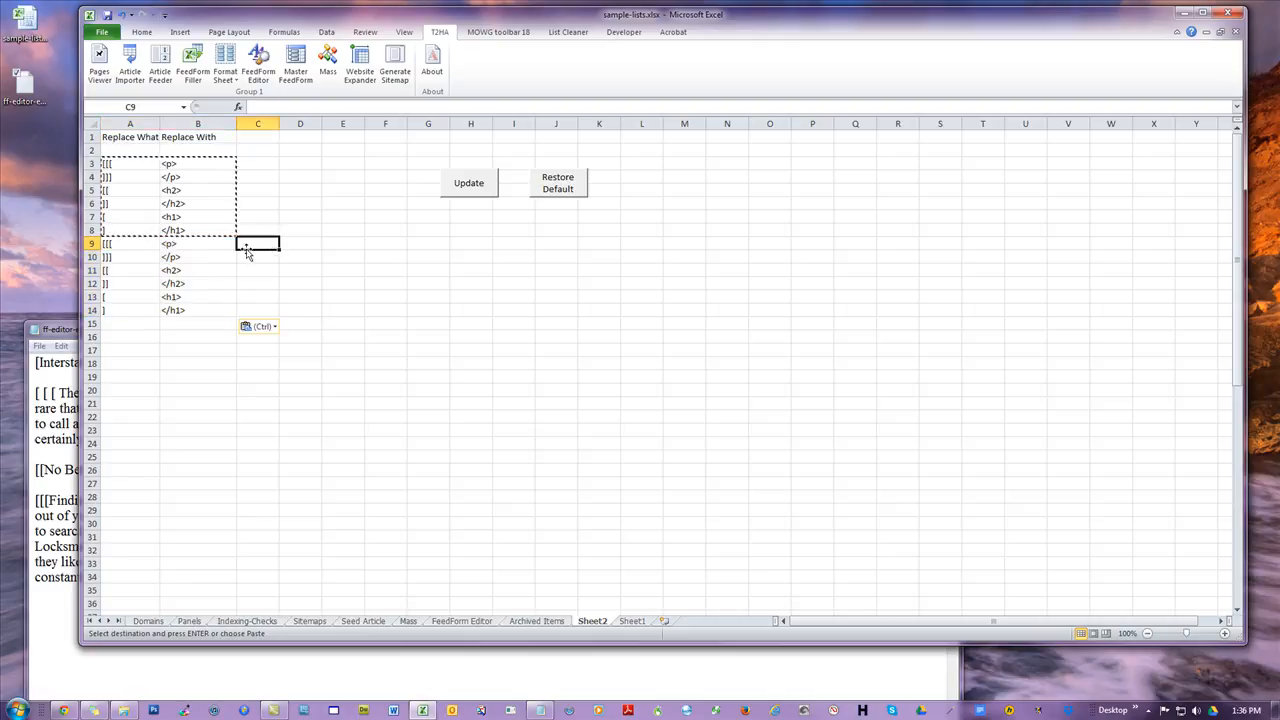
{"action": "key", "text": "Escape"}
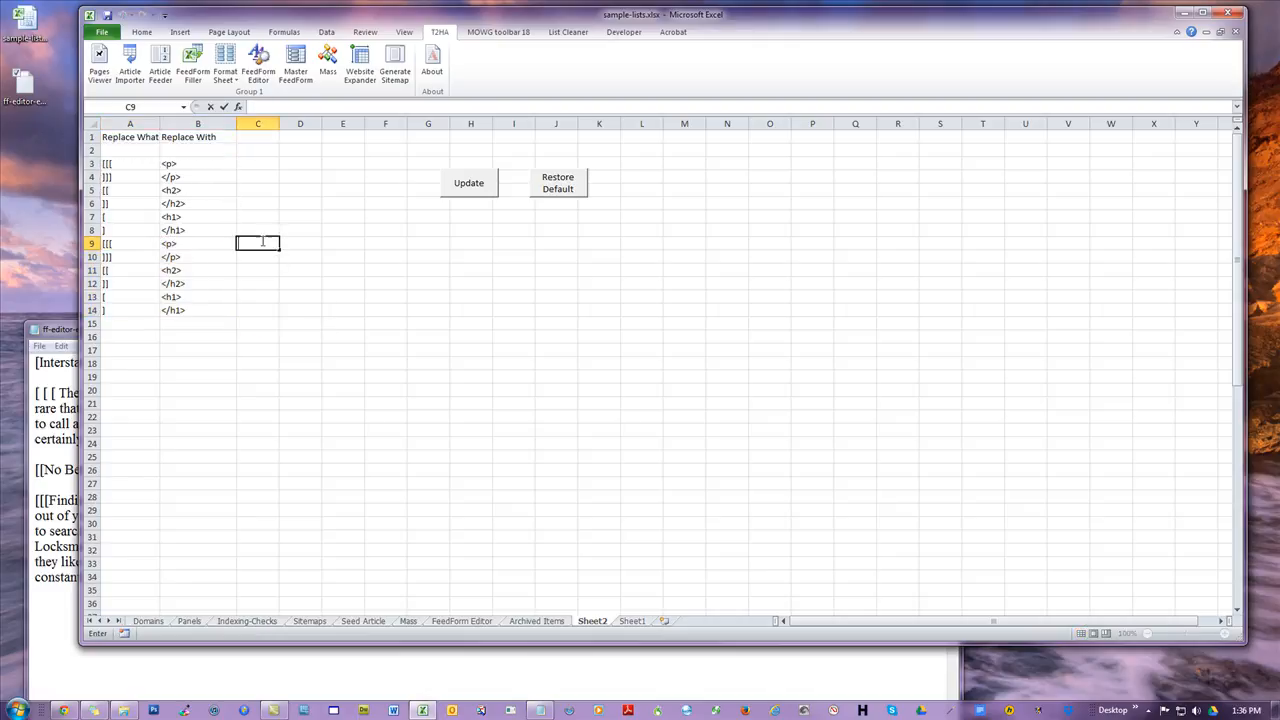
Insert spaces between the triple brackets in A9 and A10, with an extra space after the last bracket in A9.
{"action": "left_click", "coordinate": [105, 244]}
{"action": "double_click", "coordinate": [105, 244]}
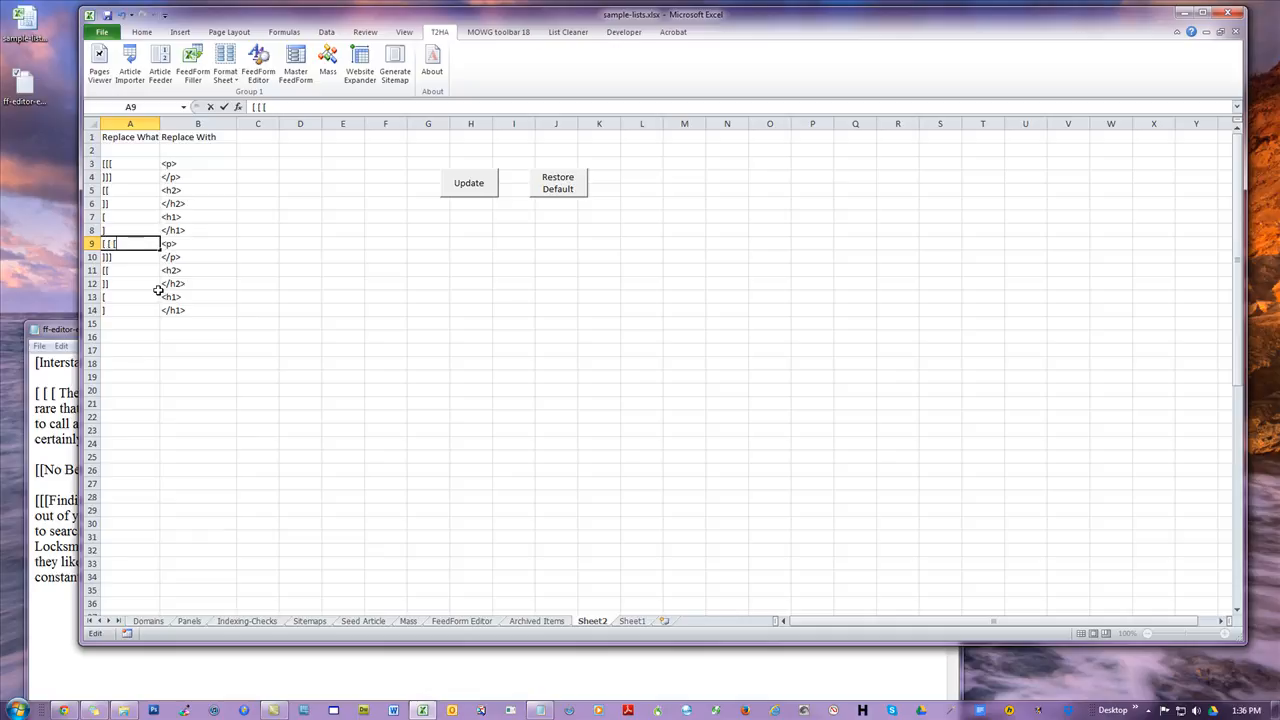
{"action": "left_click", "coordinate": [125, 259]}
{"action": "double_click", "coordinate": [125, 259]}
{"action": "key", "text": "Left"}
{"action": "key", "text": "Left"}
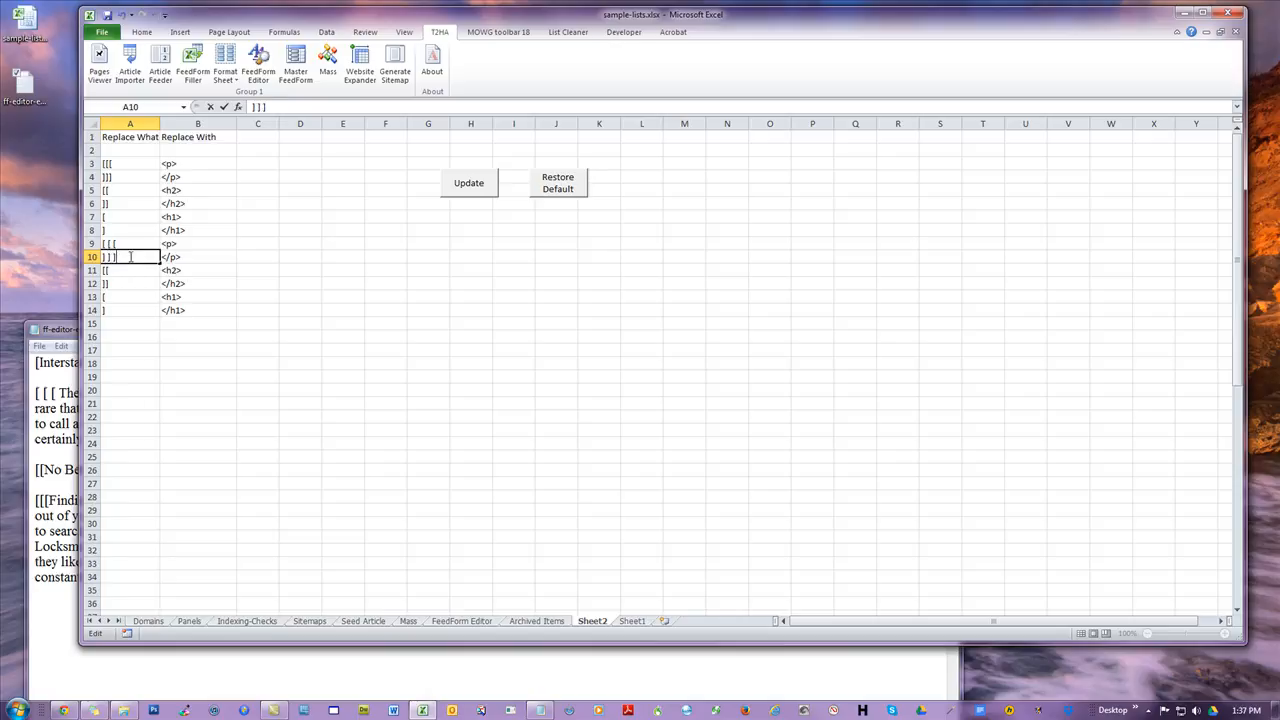
{"action": "double_click", "coordinate": [127, 245]}
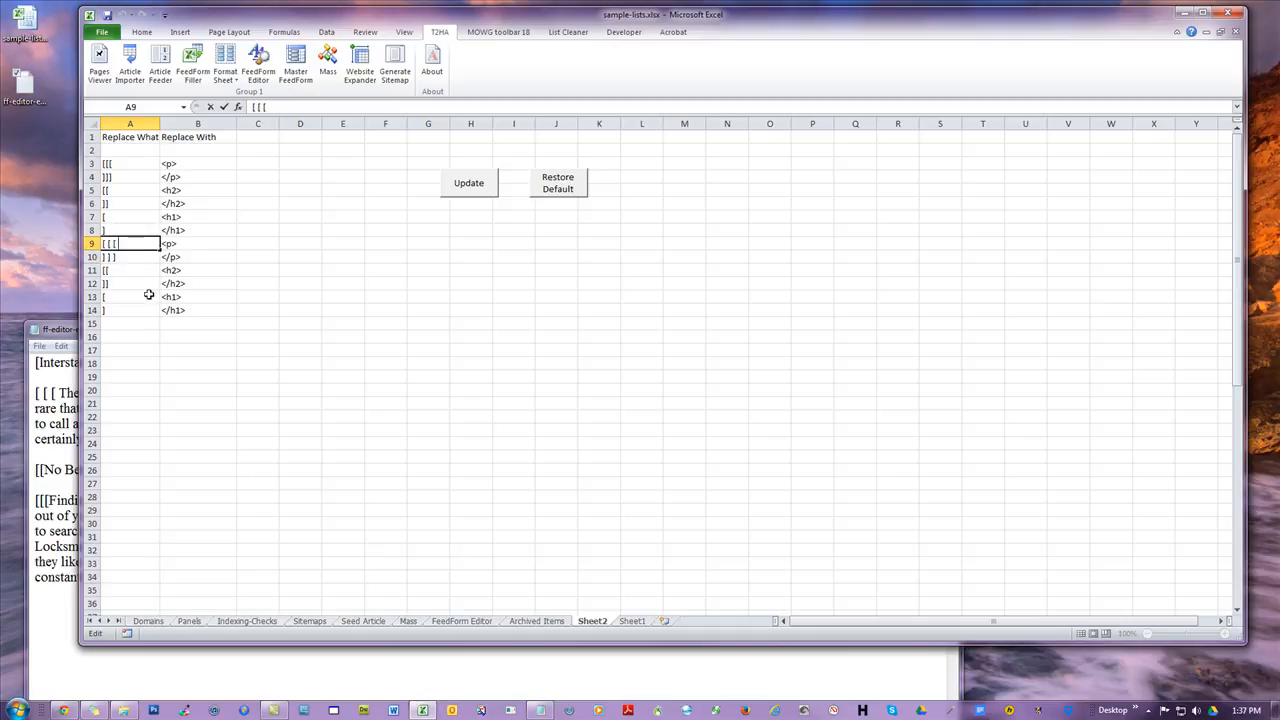
{"action": "left_click", "coordinate": [363, 336]}
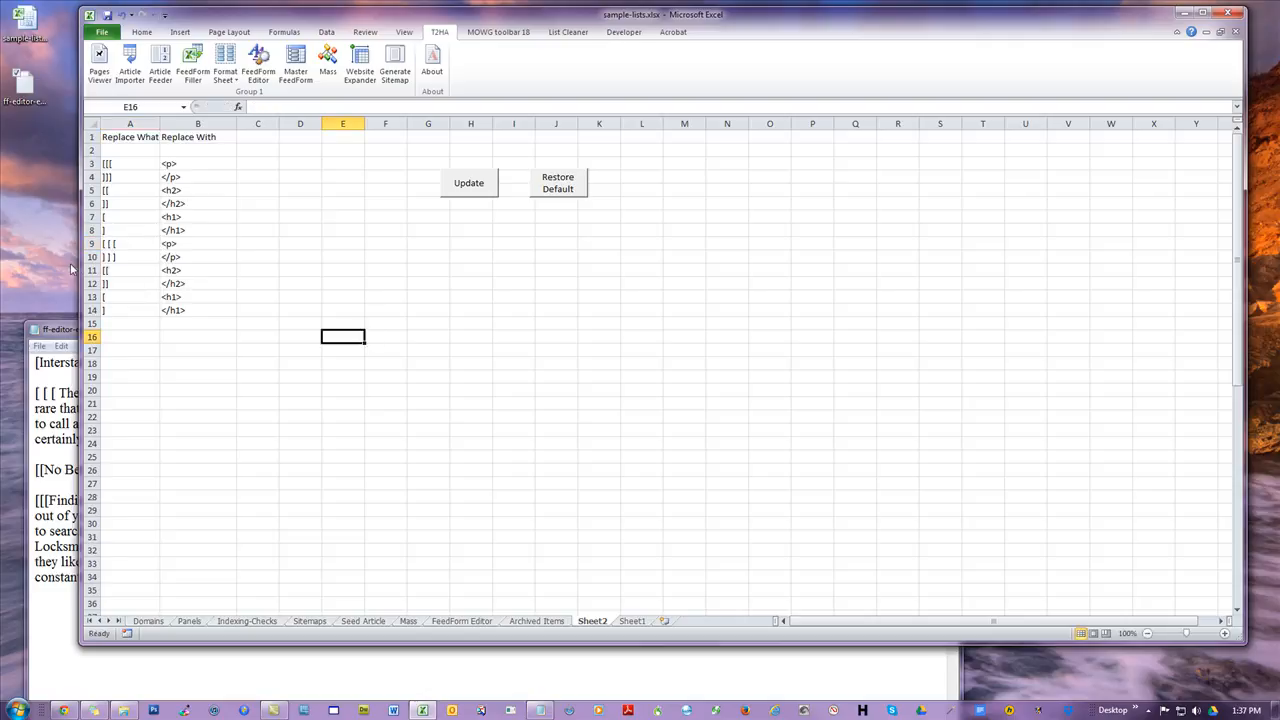
Clear the copied replacement entries from A9:B14.
{"action": "left_click_drag", "start_coordinate": [105, 244], "coordinate": [168, 311]}
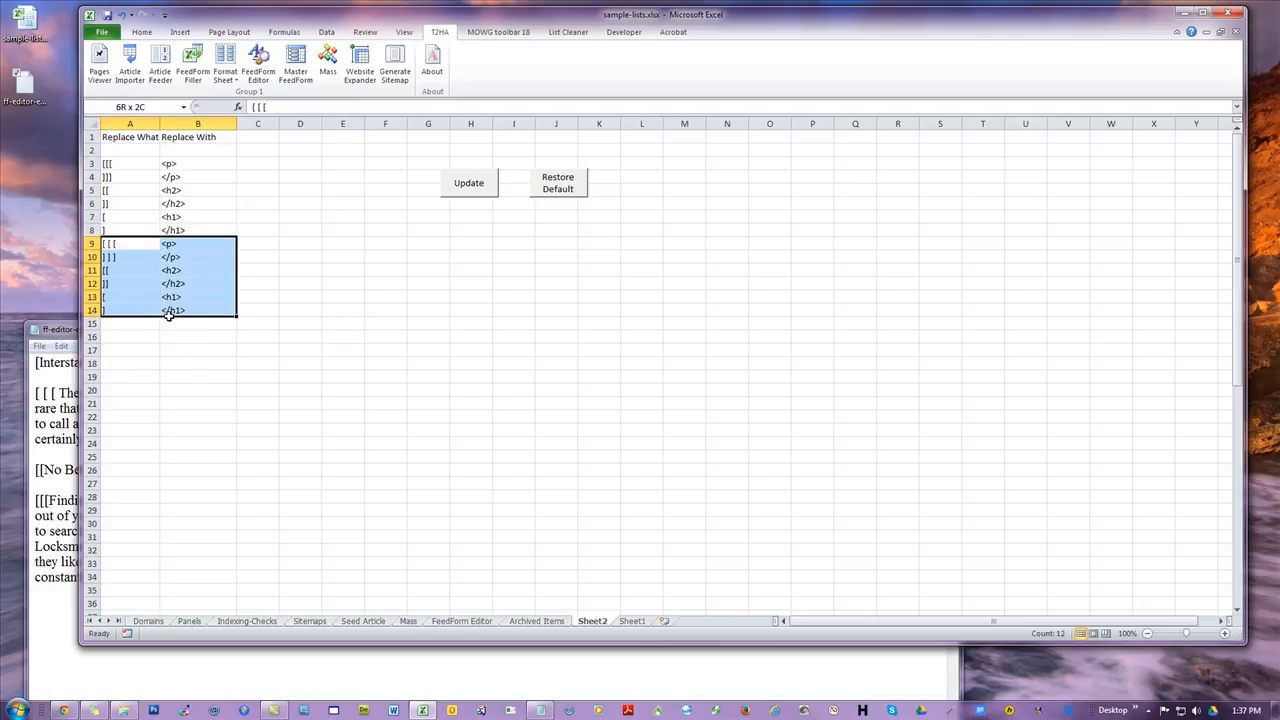
{"action": "right_click", "coordinate": [178, 278]}
{"action": "left_click", "coordinate": [232, 393]}
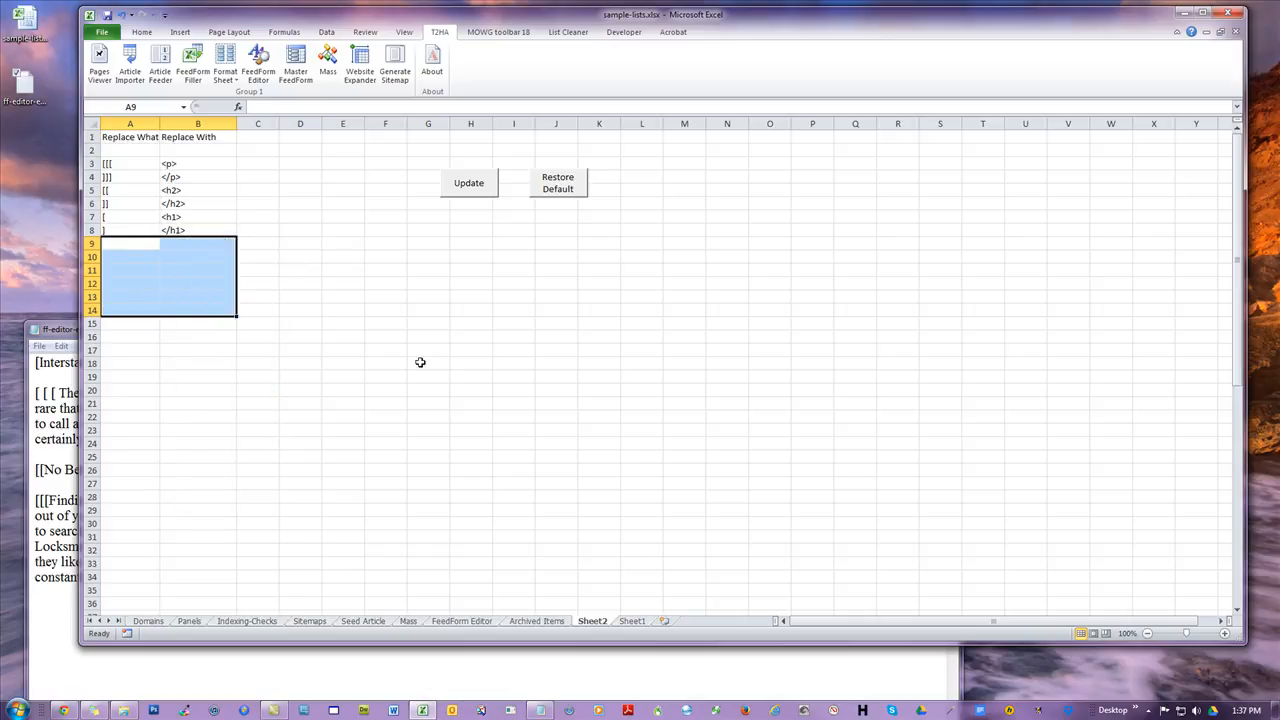
{"action": "left_click", "coordinate": [410, 362]}
{"action": "left_click", "coordinate": [127, 232]}
{"action": "left_click", "coordinate": [137, 246]}
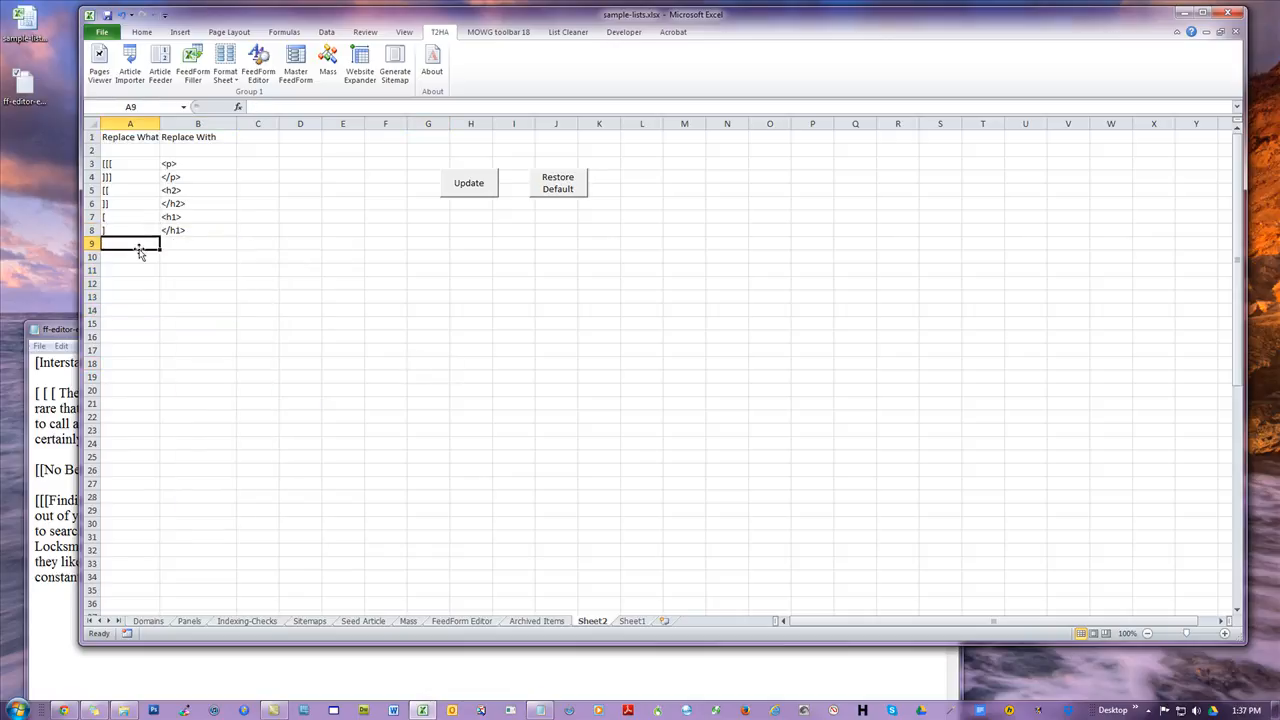
Restore the unspaced "[[[" at the start of the article's first paragraph in the text file.
{"action": "left_click", "coordinate": [60, 336]}
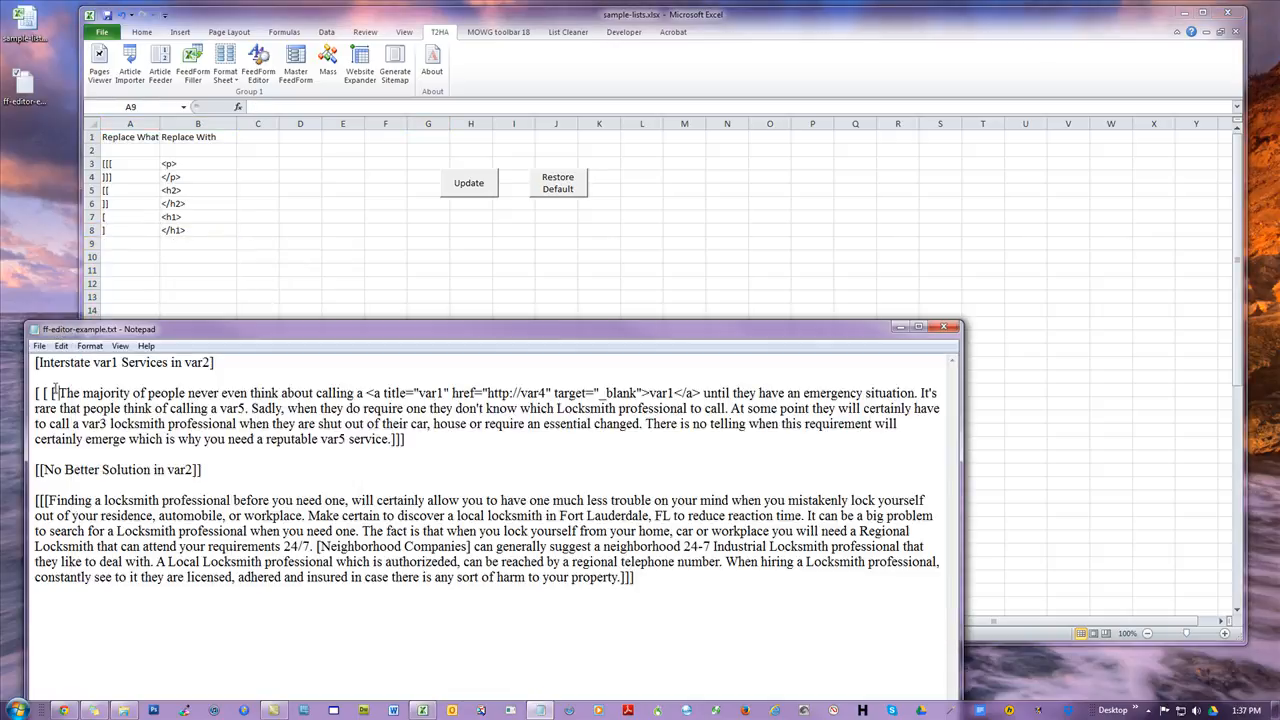
{"action": "left_click_drag", "start_coordinate": [59, 393], "coordinate": [34, 393]}
{"action": "type", "text": "[[["}
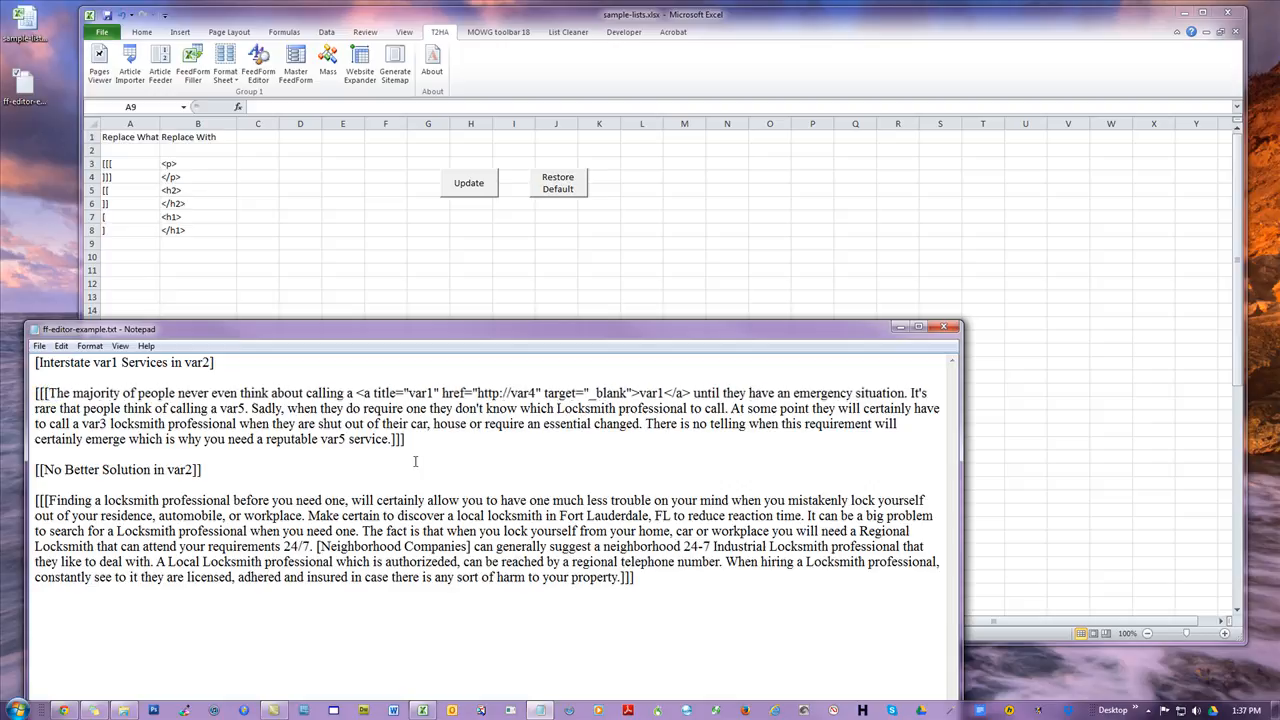
Move the text file window up and replace the heading's opening bracket with the custom marker "ot1".
{"action": "left_click", "coordinate": [388, 475]}
{"action": "left_click_drag", "start_coordinate": [301, 329], "coordinate": [307, 193]}
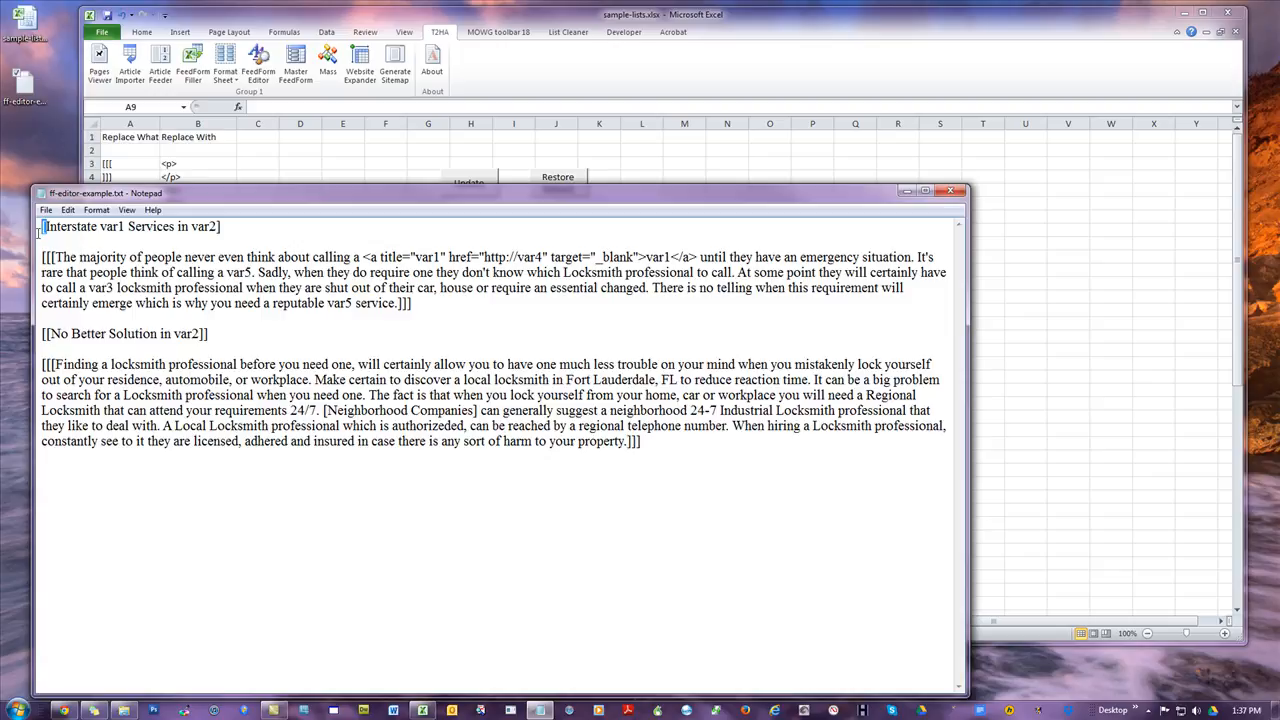
{"action": "type", "text": "ot1"}
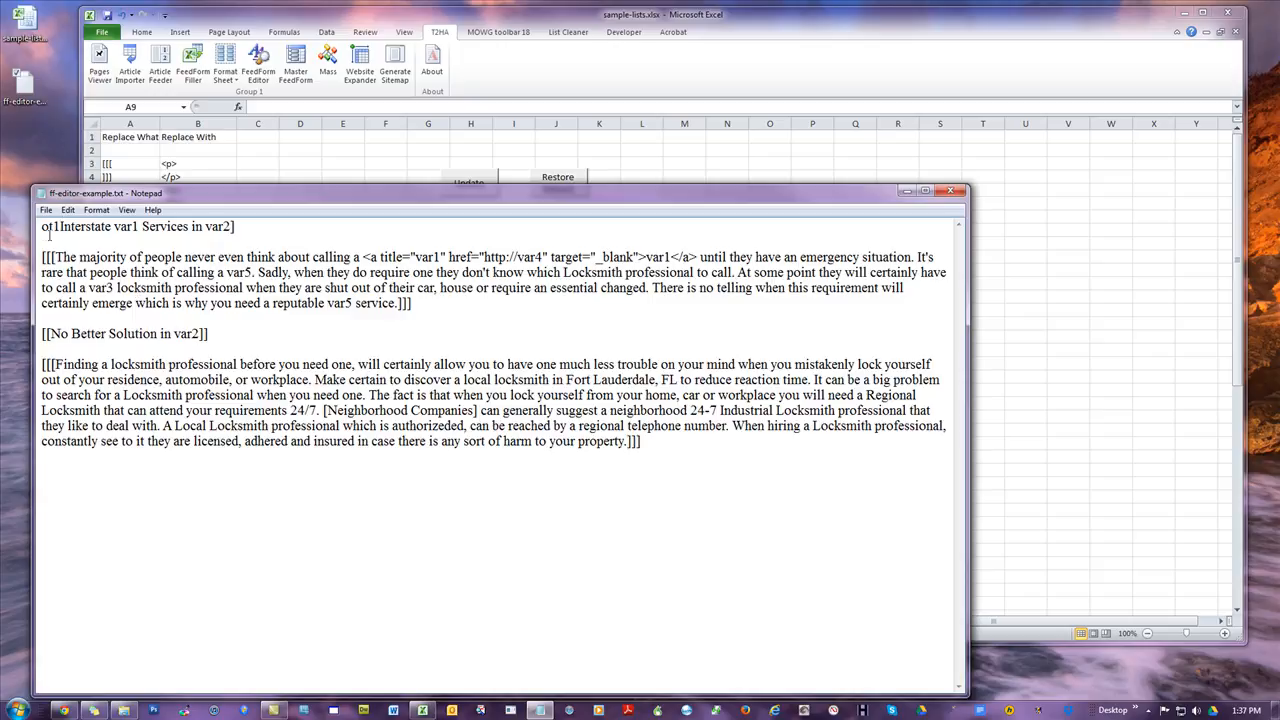
Add an "h" to the heading's opening marker to try "oth1", and shorten it back to "ot1".
{"action": "left_click_drag", "start_coordinate": [43, 227], "coordinate": [54, 227]}
{"action": "type", "text": "h"}
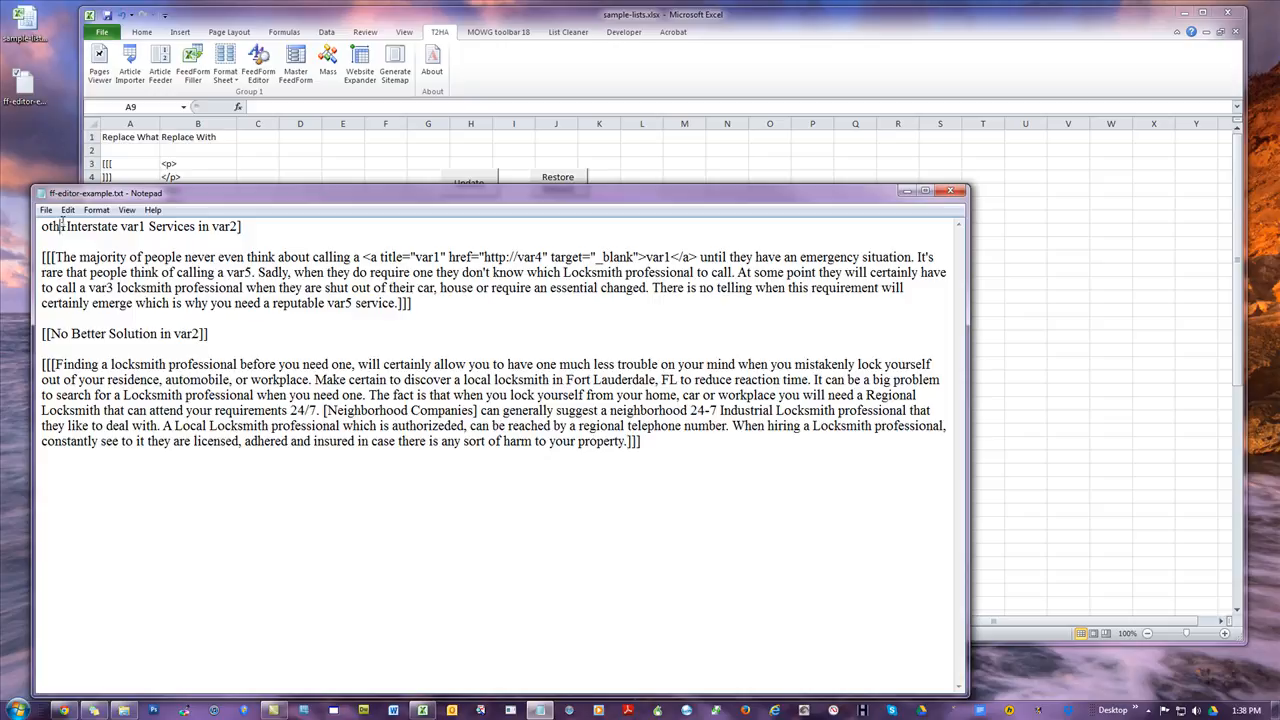
{"action": "left_click_drag", "start_coordinate": [62, 226], "coordinate": [41, 226]}
{"action": "left_click", "coordinate": [66, 226]}
{"action": "key", "text": "Left"}
{"action": "key", "text": "BackSpace"}
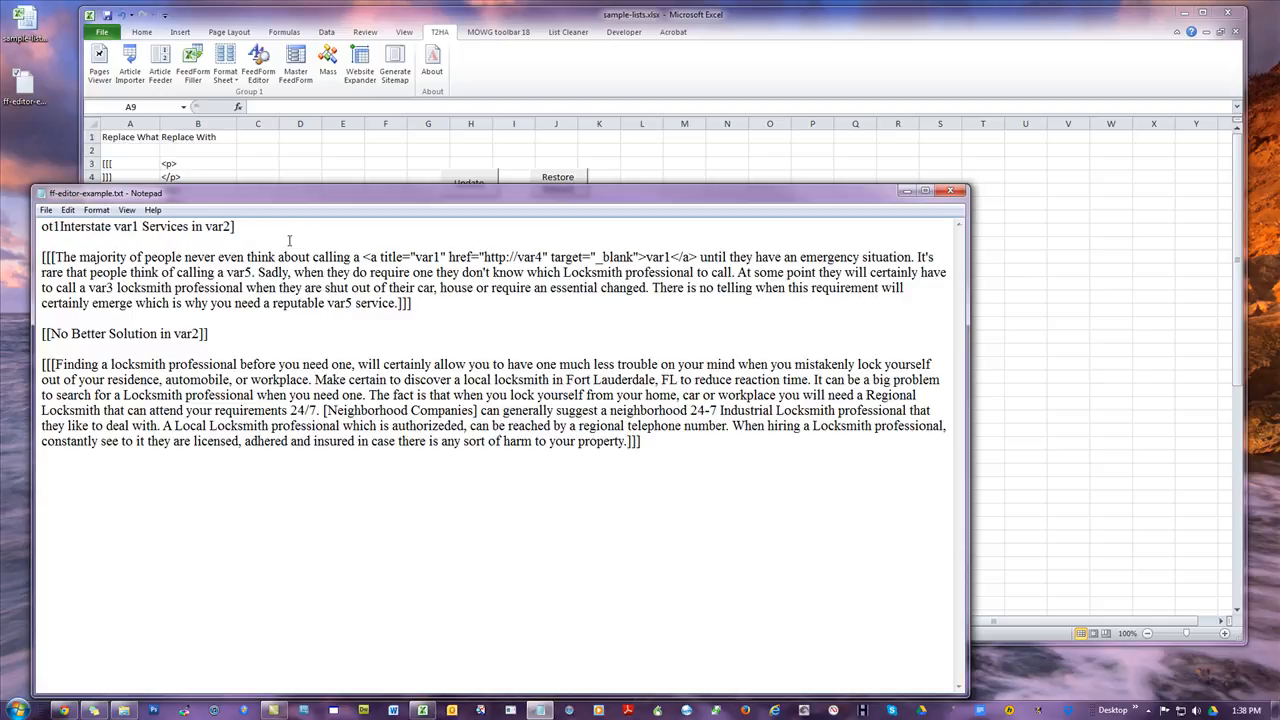
Replace the main heading's closing bracket with the custom marker "ct1".
{"action": "left_click", "coordinate": [232, 226]}
{"action": "key", "text": "BackSpace"}
{"action": "type", "text": "ct1"}
Replace the first paragraph's opening and closing triple brackets with the markers "otp" and "ctp".
{"action": "left_click_drag", "start_coordinate": [58, 257], "coordinate": [42, 257]}
{"action": "type", "text": "otp"}
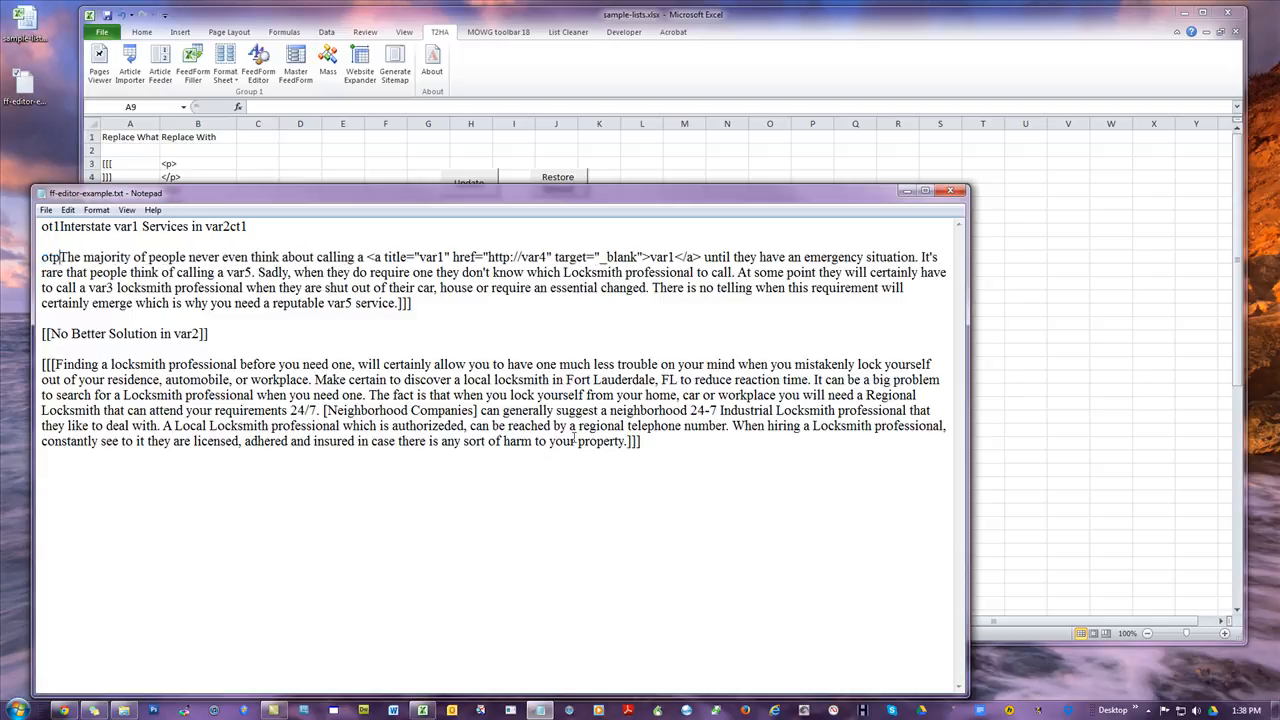
{"action": "left_click_drag", "start_coordinate": [397, 303], "coordinate": [435, 302]}
{"action": "type", "text": "ctp"}
Replace the subheading's opening and closing double brackets with the markers "ot2" and "ct2".
{"action": "left_click_drag", "start_coordinate": [51, 334], "coordinate": [41, 334]}
{"action": "type", "text": "ot2"}
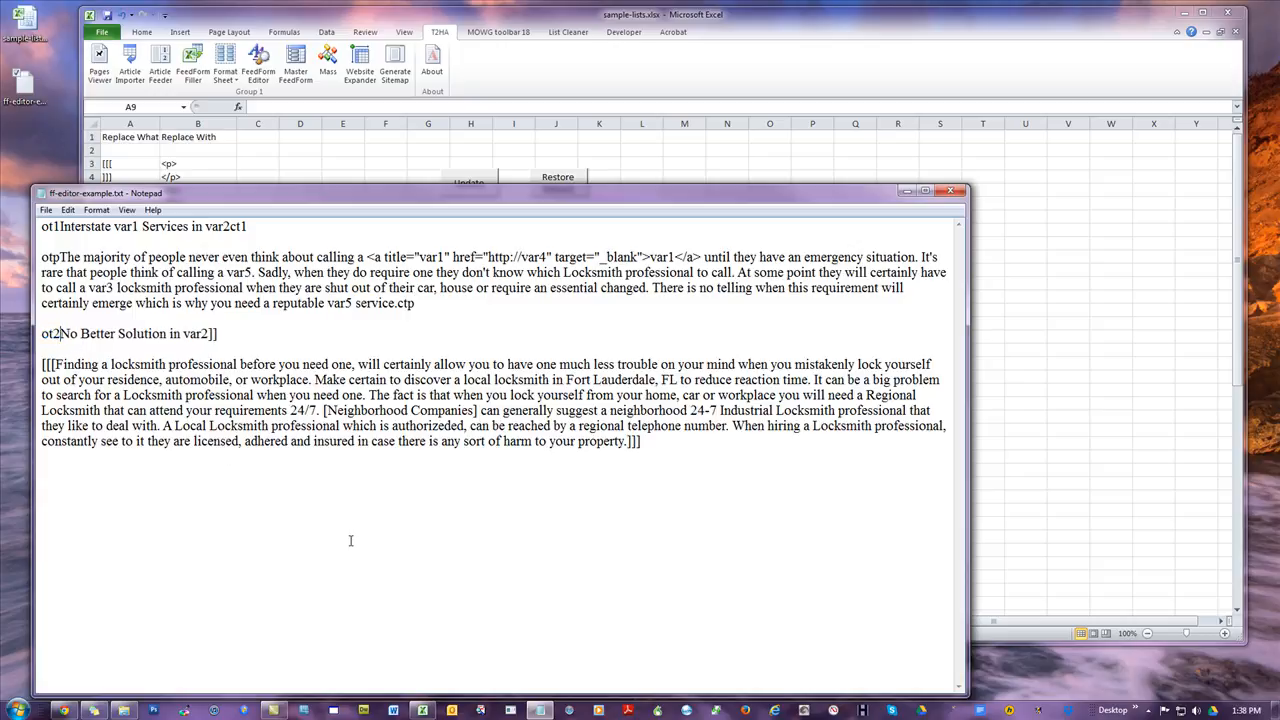
{"action": "left_click_drag", "start_coordinate": [209, 334], "coordinate": [245, 338]}
{"action": "type", "text": "ct2"}
Try the extra characters "11" and "abc" around the subheading's closing marker and remove them again.
{"action": "left_click_drag", "start_coordinate": [209, 334], "coordinate": [230, 340]}
{"action": "left_click", "coordinate": [232, 348]}
{"action": "type", "text": "11"}
{"action": "key", "text": "BackSpace"}
{"action": "key", "text": "BackSpace"}
{"action": "type", "text": "abc"}
{"action": "left_click_drag", "start_coordinate": [244, 333], "coordinate": [211, 331]}
{"action": "left_click", "coordinate": [268, 338]}
{"action": "left_click_drag", "start_coordinate": [245, 334], "coordinate": [226, 334]}
{"action": "key", "text": "Delete"}
Add "1" to the first paragraph's markers and replace the second paragraph's triple brackets with "otp1" and "ctp1".
{"action": "type", "text": "1"}
{"action": "left_click_drag", "start_coordinate": [57, 364], "coordinate": [40, 367]}
{"action": "type", "text": "otp"}
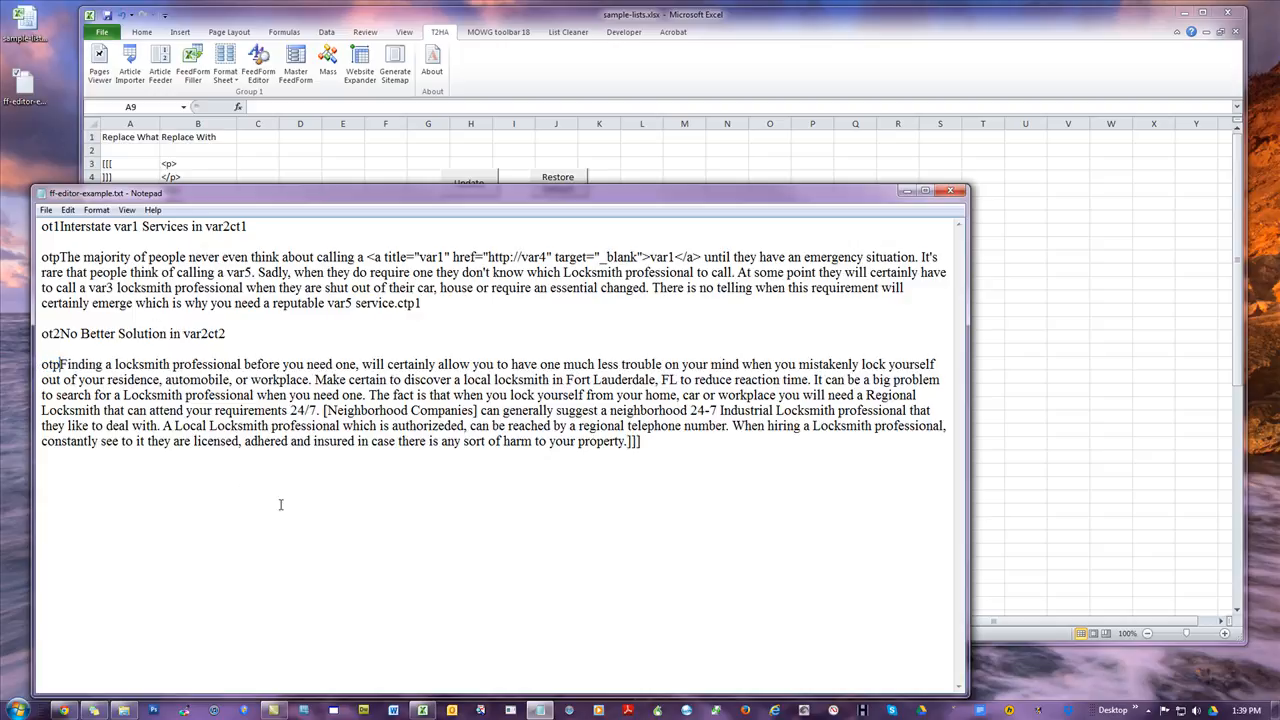
{"action": "type", "text": "1"}
{"action": "left_click", "coordinate": [59, 258]}
{"action": "type", "text": "1"}
{"action": "left_click_drag", "start_coordinate": [665, 452], "coordinate": [630, 450]}
{"action": "type", "text": "ctp1"}
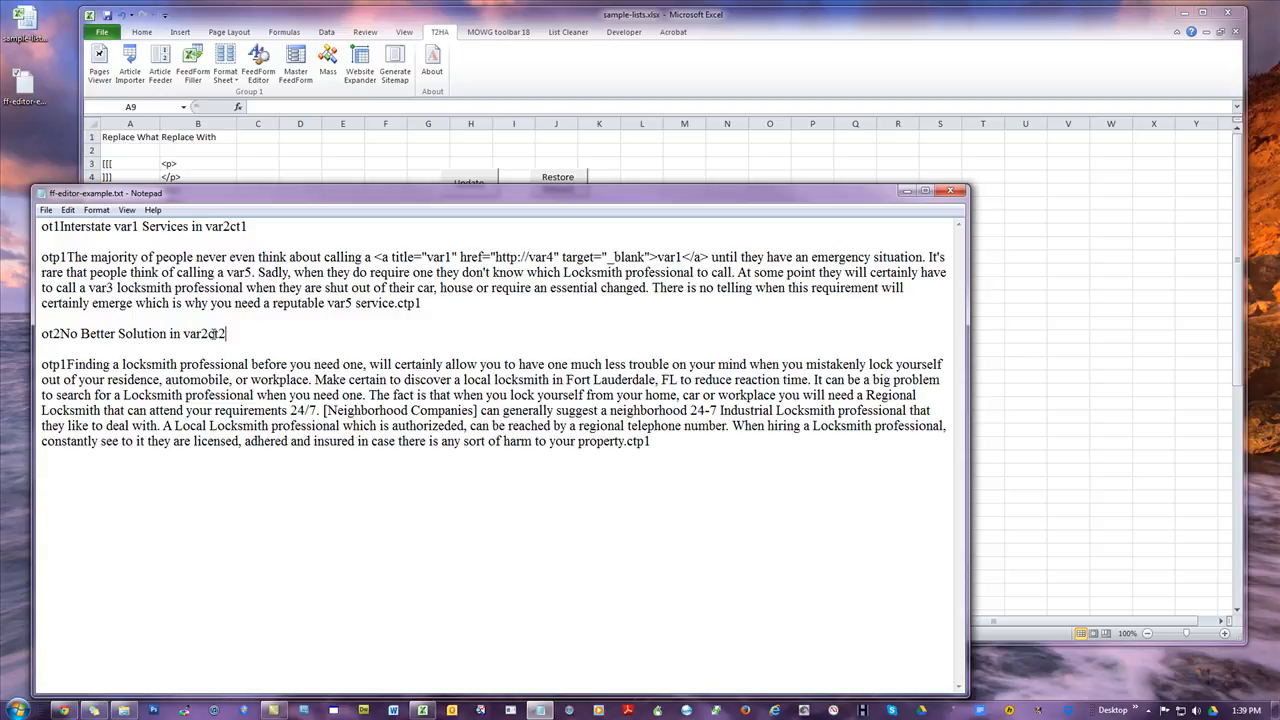
{"action": "left_click_drag", "start_coordinate": [240, 336], "coordinate": [184, 334]}
{"action": "left_click", "coordinate": [407, 438]}
{"action": "left_click_drag", "start_coordinate": [209, 334], "coordinate": [229, 335]}
{"action": "left_click", "coordinate": [700, 482]}
Move the text file window down, switch to Excel and enter the opening markers ot1, ot2 and otp1 in A9:A11.
{"action": "left_click_drag", "start_coordinate": [397, 200], "coordinate": [370, 441]}
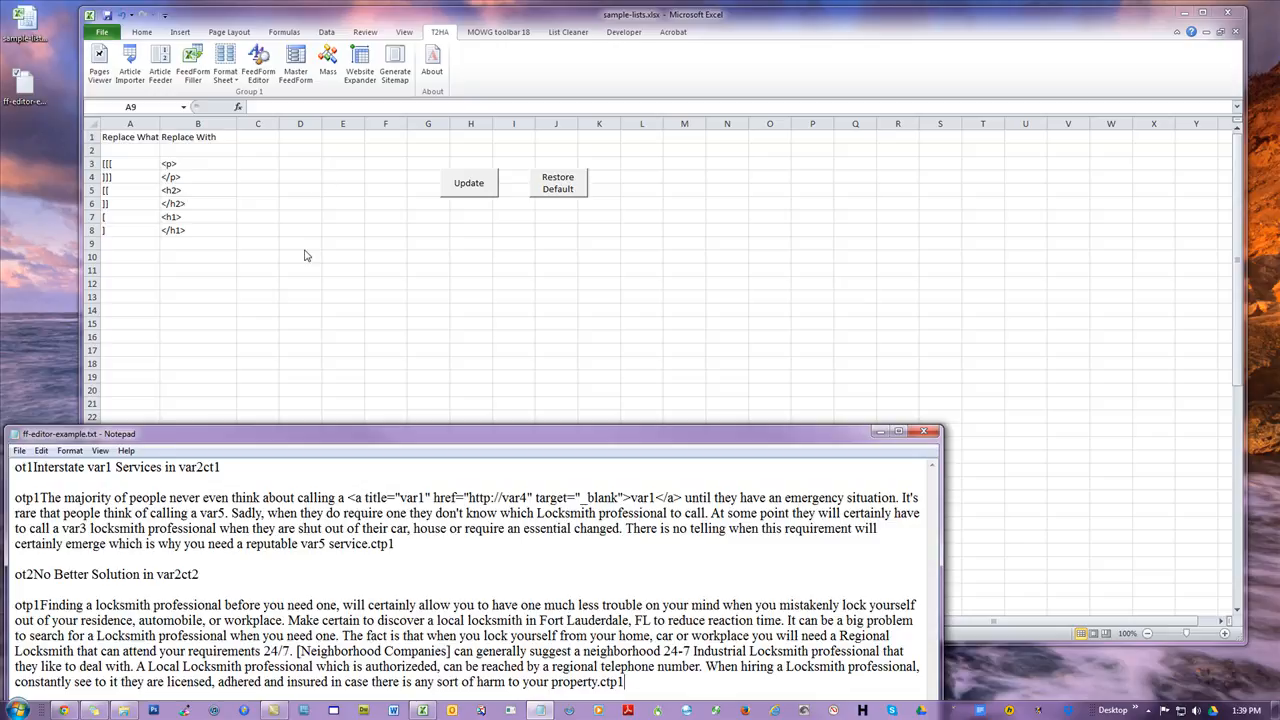
{"action": "key", "text": "alt+Tab"}
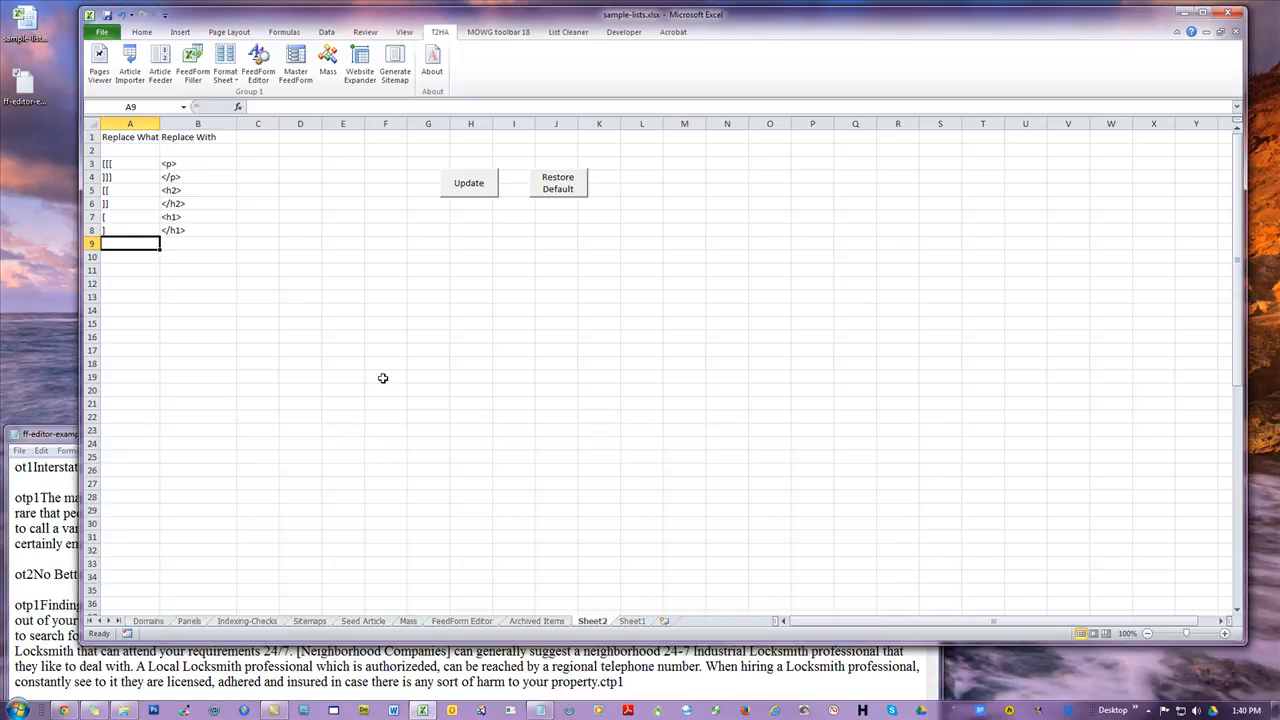
{"action": "type", "text": "ot1"}
{"action": "key", "text": "Return"}
{"action": "type", "text": "ot2"}
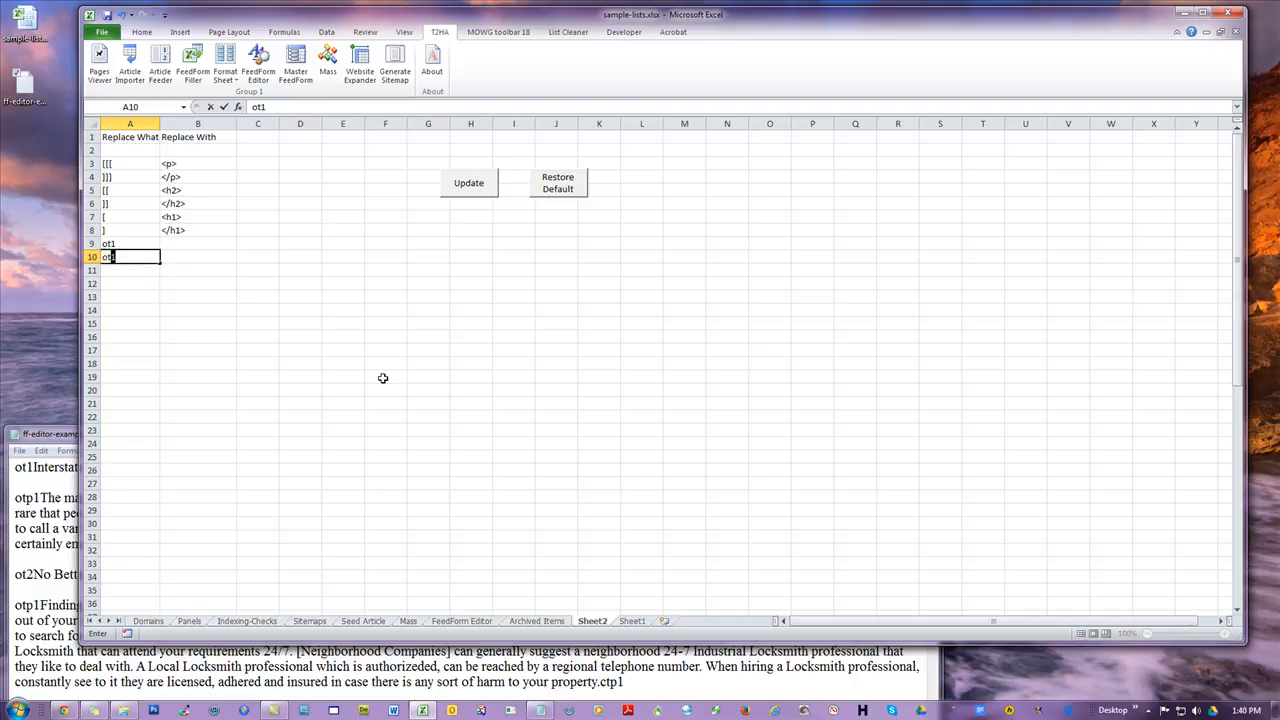
{"action": "key", "text": "Return"}
{"action": "type", "text": "otp1"}
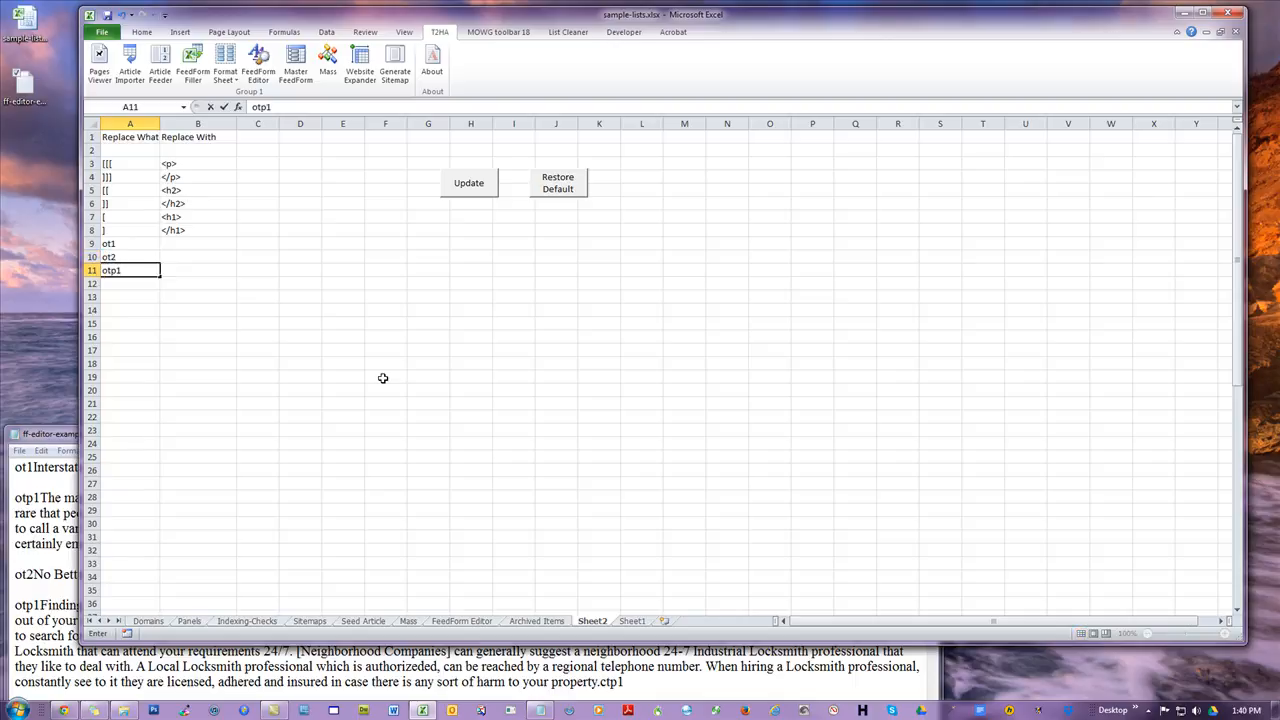
Enter the closing markers ct1, ct2 and ctp1 in cells A12:A14.
{"action": "key", "text": "Return"}
{"action": "type", "text": "ct1"}
{"action": "key", "text": "Return"}
{"action": "type", "text": "ct2"}
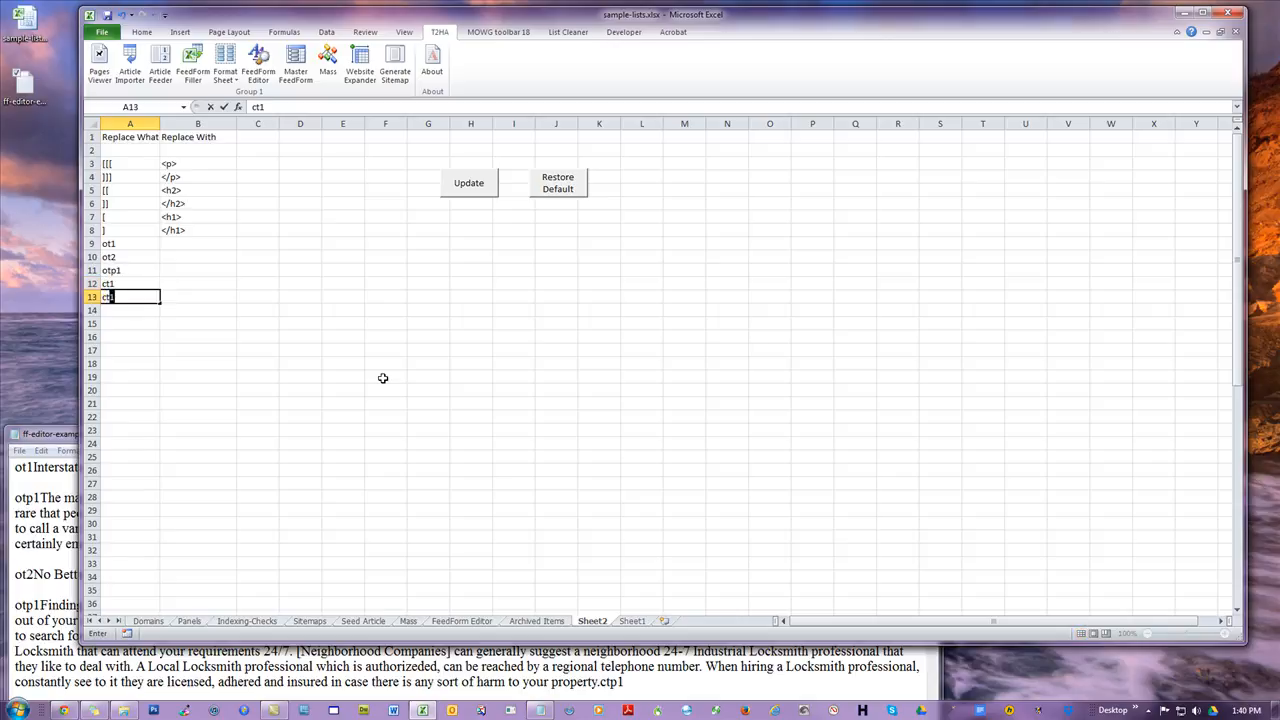
{"action": "key", "text": "Return"}
{"action": "type", "text": "ctp2"}
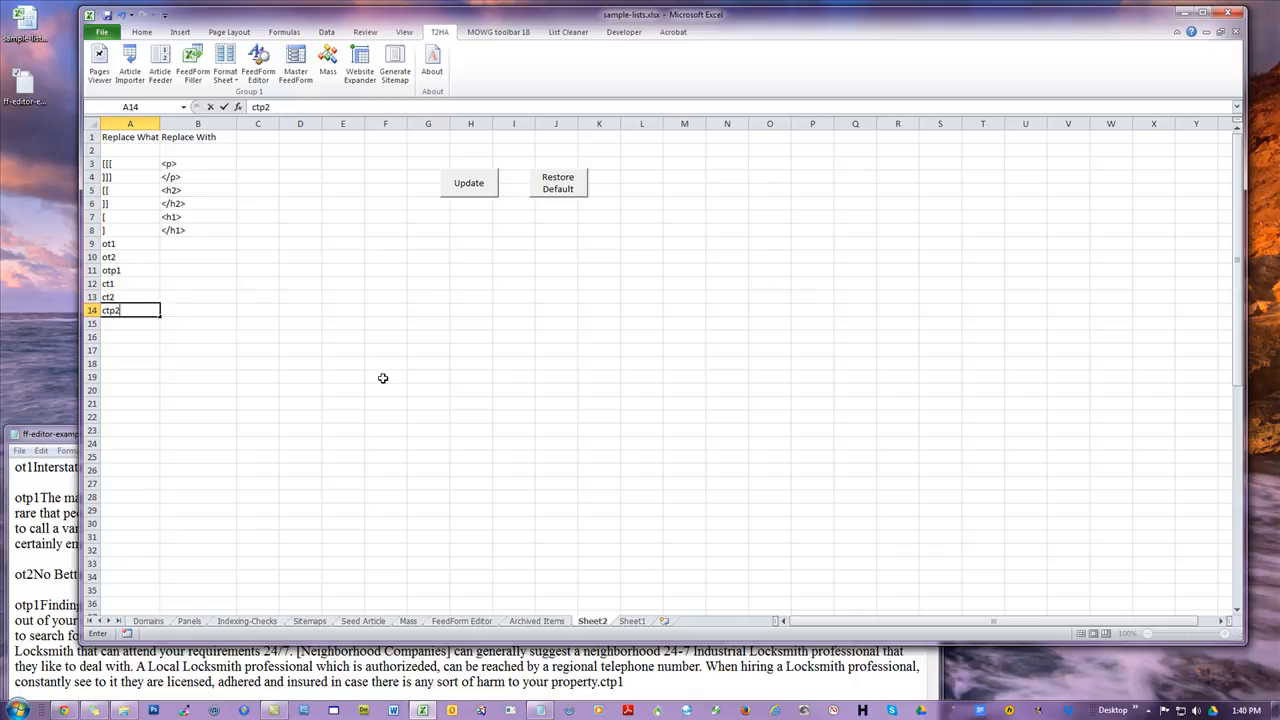
{"action": "key", "text": "BackSpace"}
{"action": "type", "text": "1"}
{"action": "left_click", "coordinate": [300, 346]}
Enter the opening tags <h1>, <h2> and <p> in B9:B11 as replacements for ot1, ot2 and otp1.
{"action": "left_click_drag", "start_coordinate": [58, 434], "coordinate": [90, 362]}
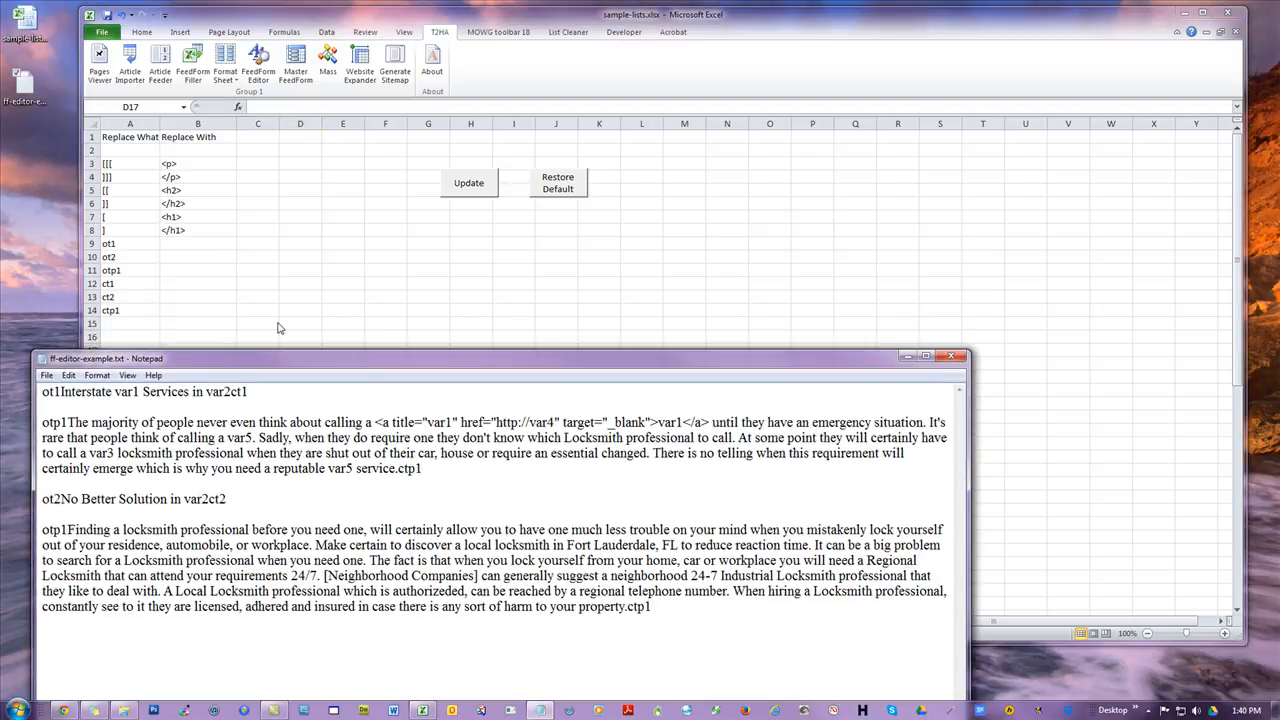
{"action": "left_click", "coordinate": [200, 244]}
{"action": "left_click", "coordinate": [200, 244]}
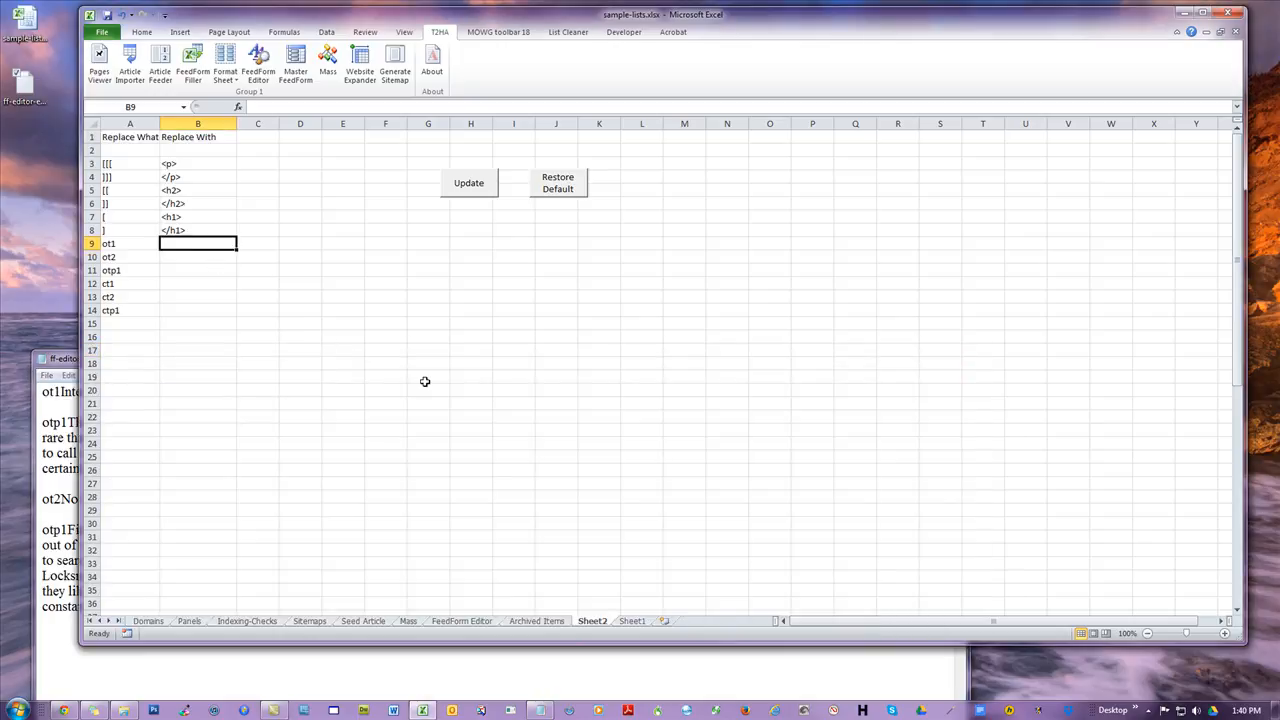
{"action": "type", "text": "<h1>"}
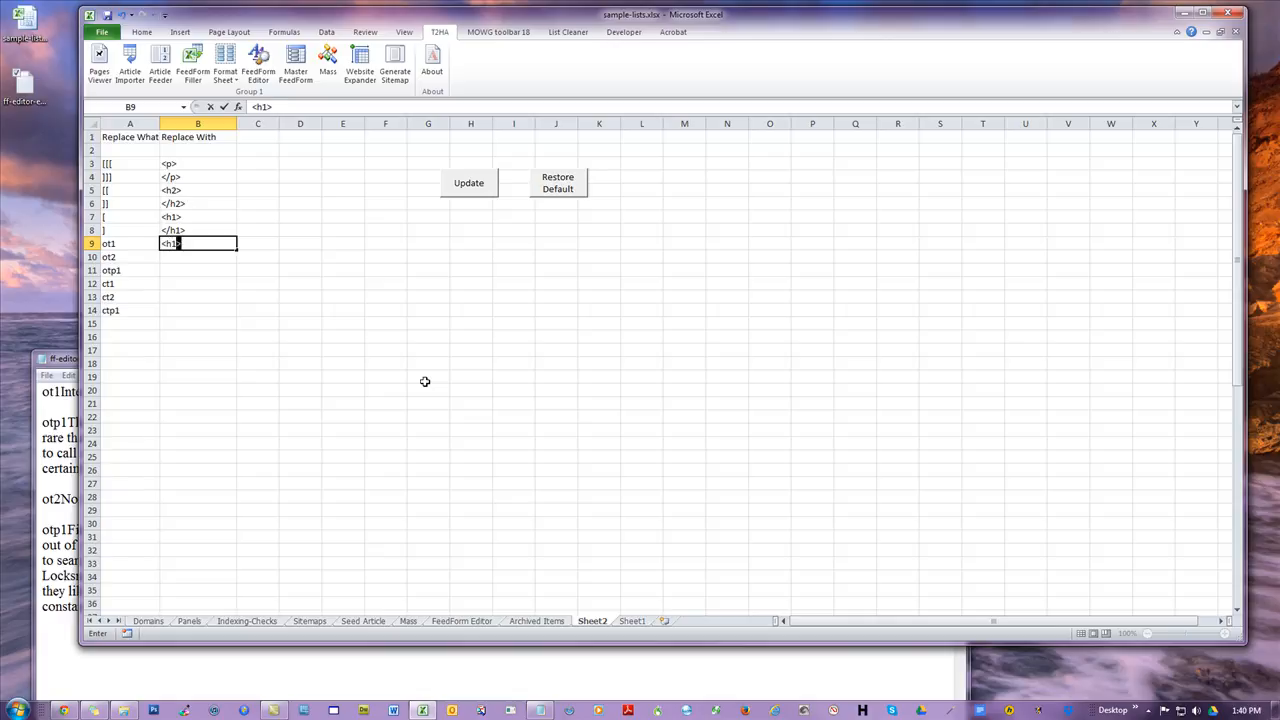
{"action": "left_click", "coordinate": [182, 258]}
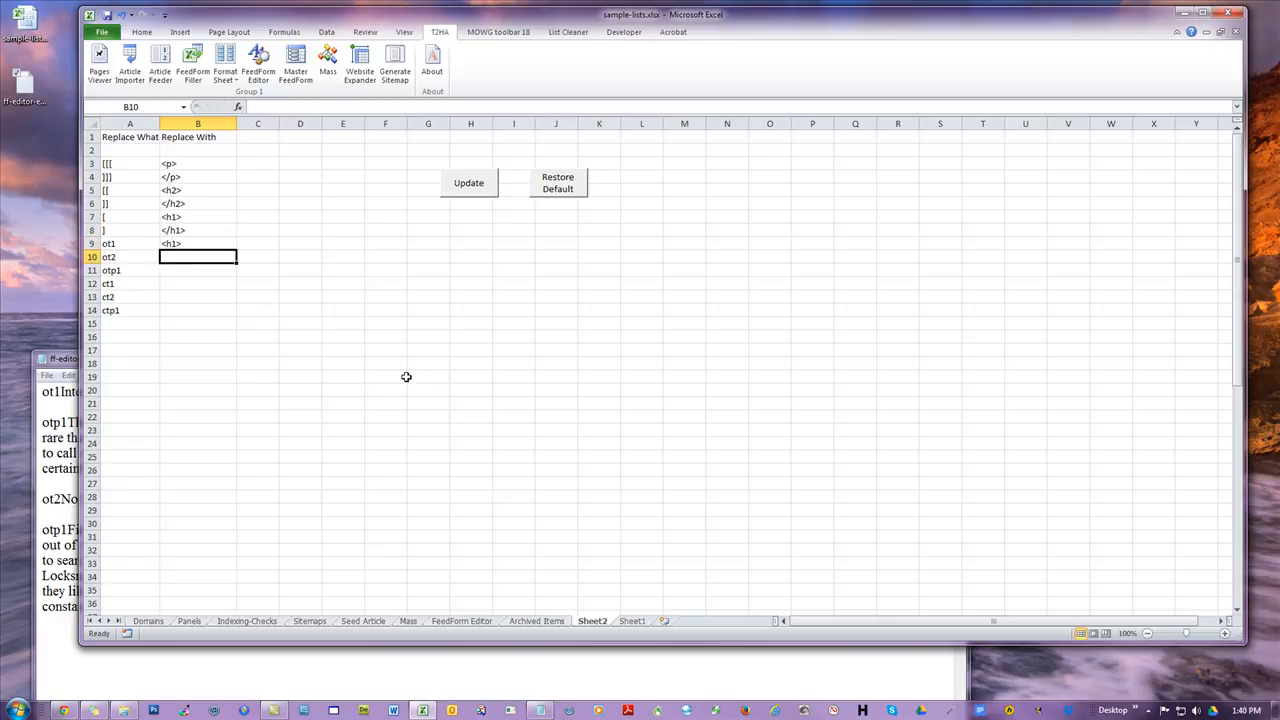
{"action": "type", "text": "<h2>"}
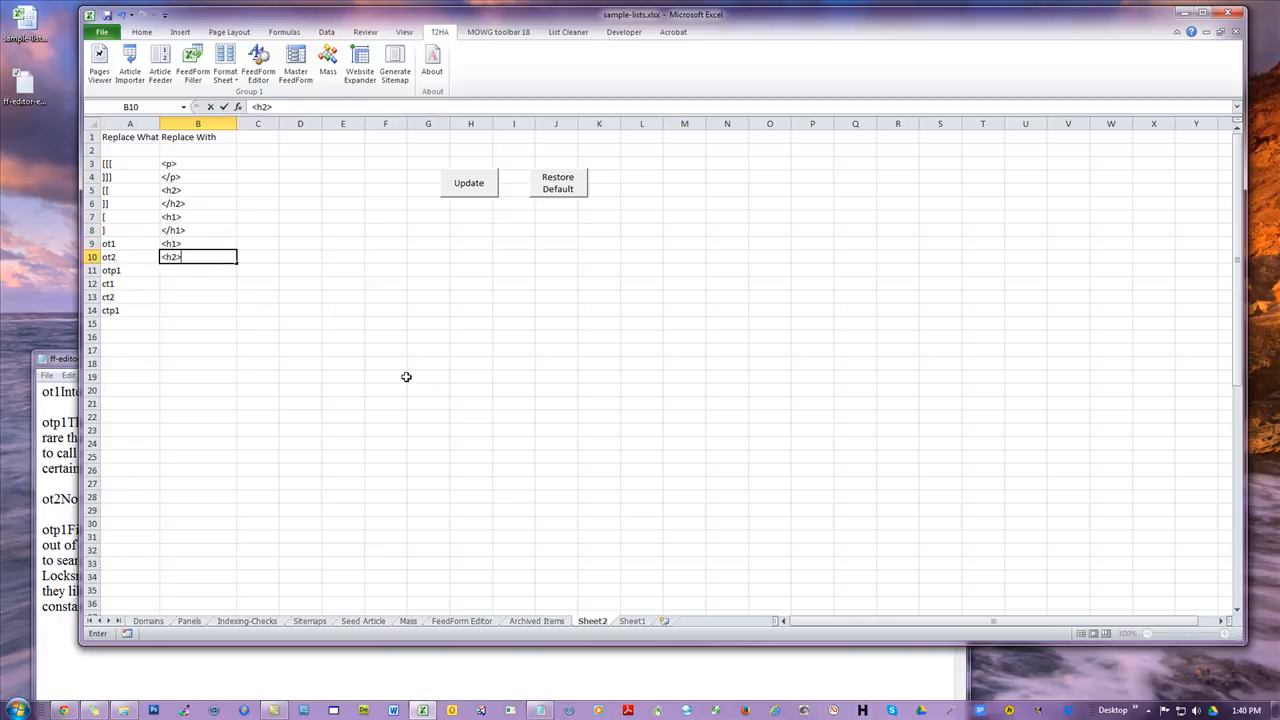
{"action": "left_click", "coordinate": [192, 271]}
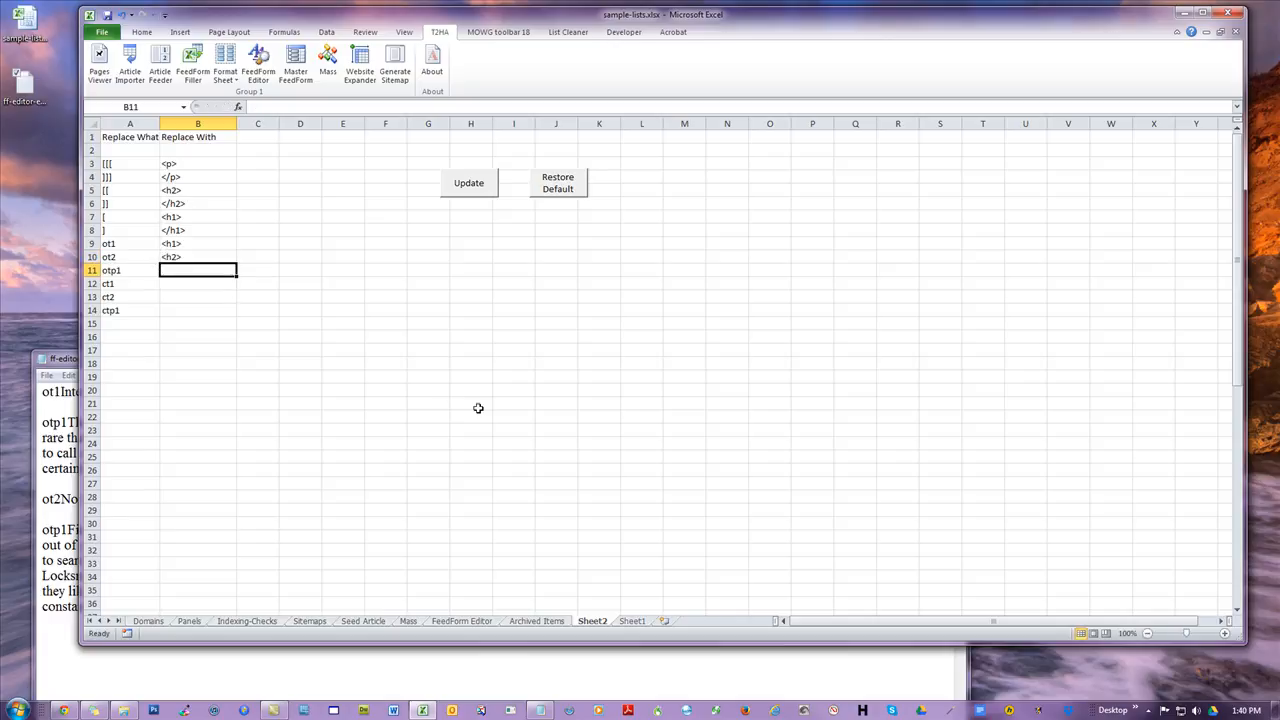
{"action": "type", "text": "<p>"}
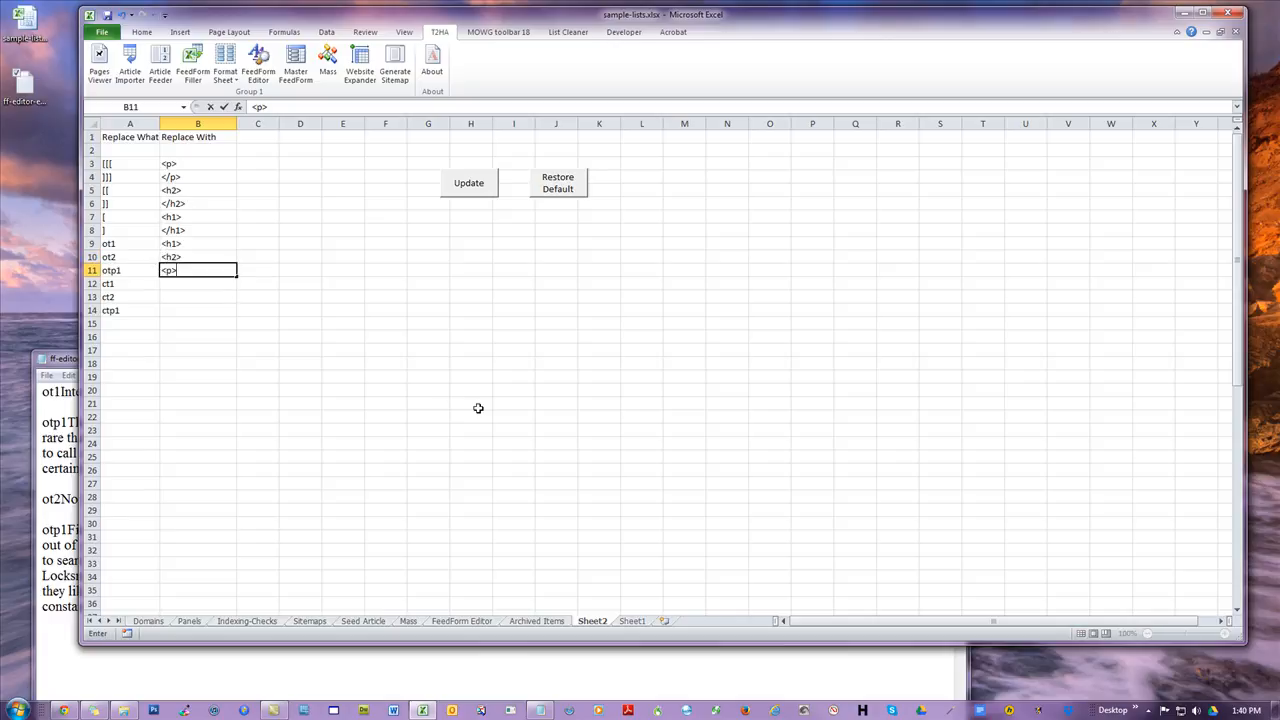
Enter the closing tags </h1>, </h2> and </p> in B12:B14 as replacements for ct1, ct2 and ctp1.
{"action": "left_click", "coordinate": [192, 284]}
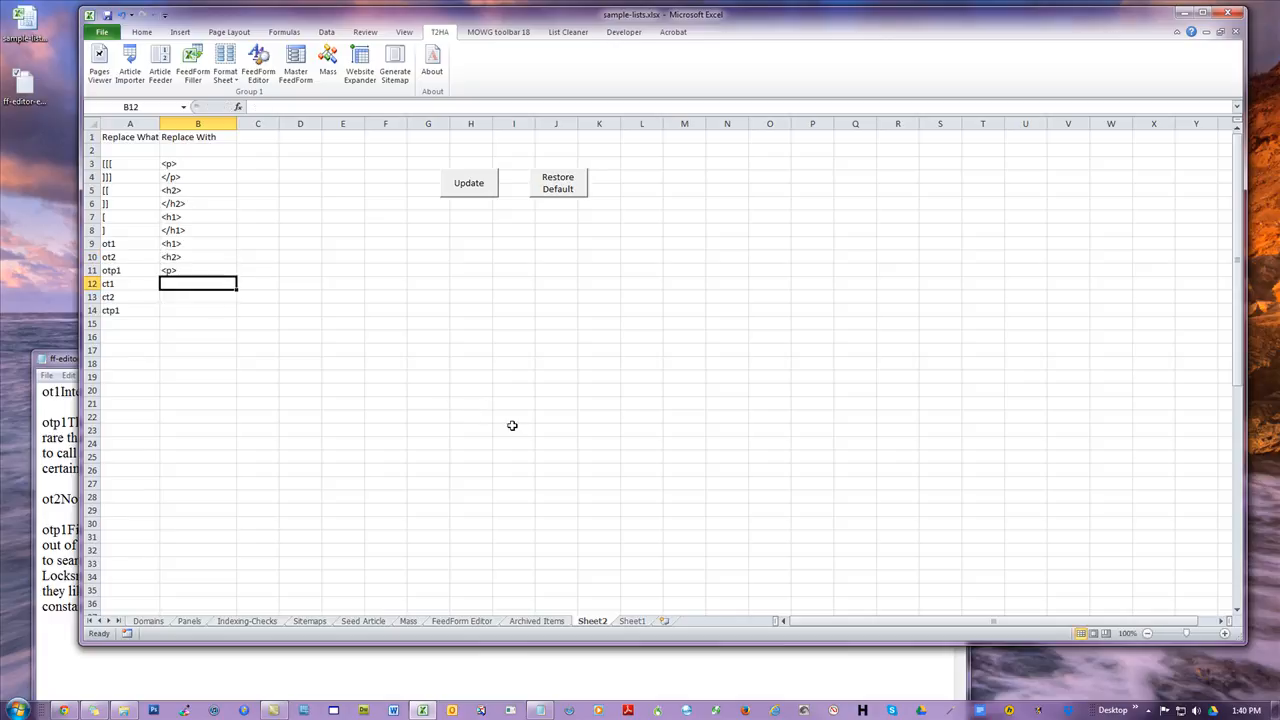
{"action": "type", "text": "</h1>"}
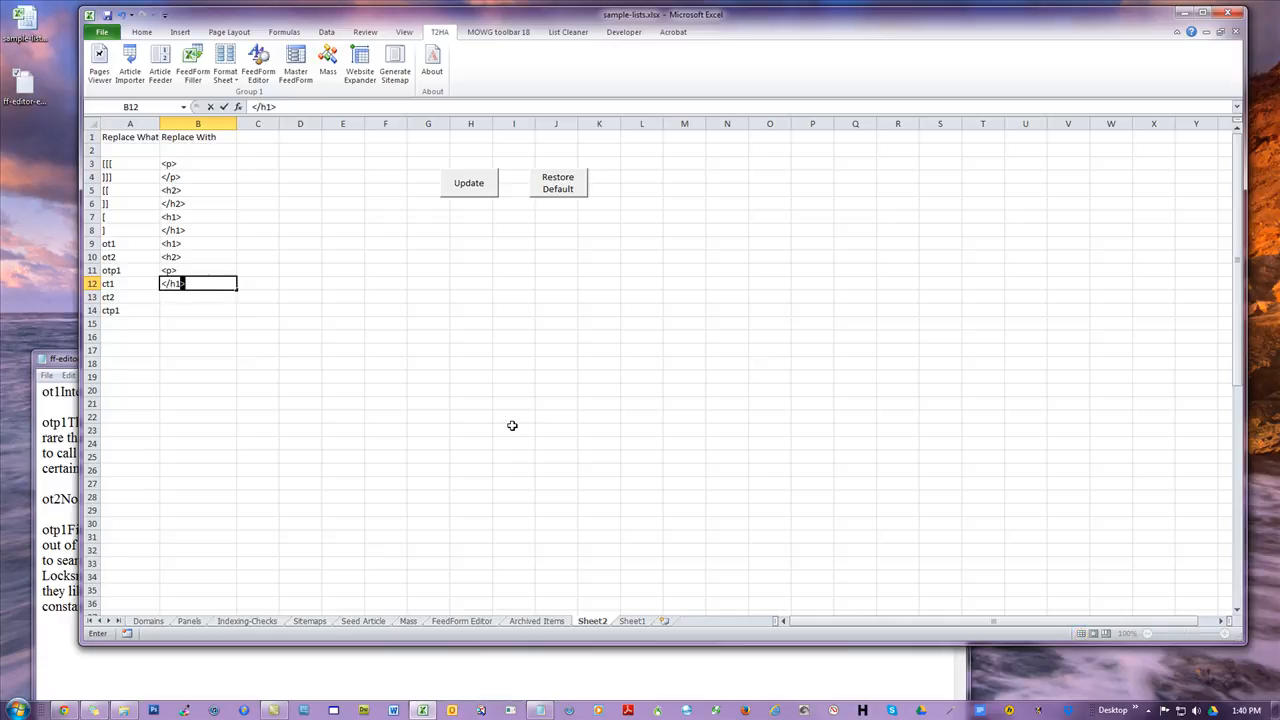
{"action": "left_click", "coordinate": [197, 294]}
{"action": "type", "text": "</h2>"}
{"action": "left_click", "coordinate": [181, 314]}
{"action": "type", "text": "<"}
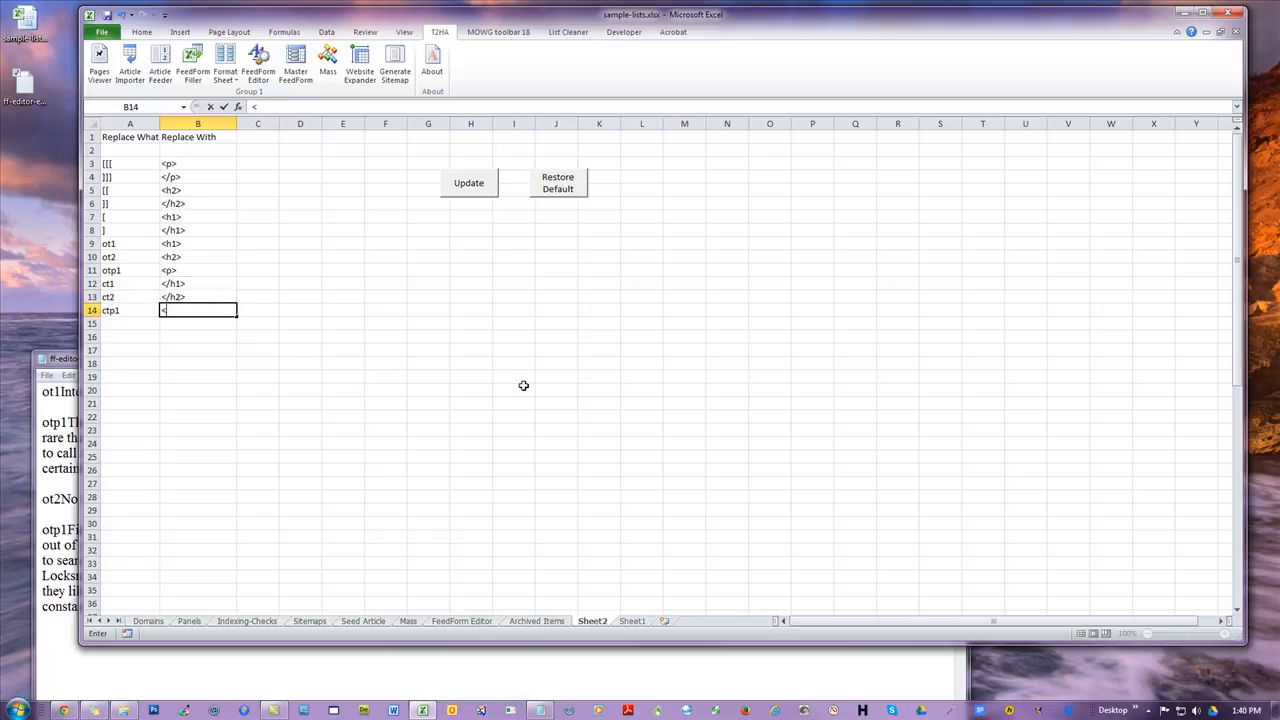
{"action": "type", "text": "/p>"}
{"action": "left_click", "coordinate": [523, 387]}
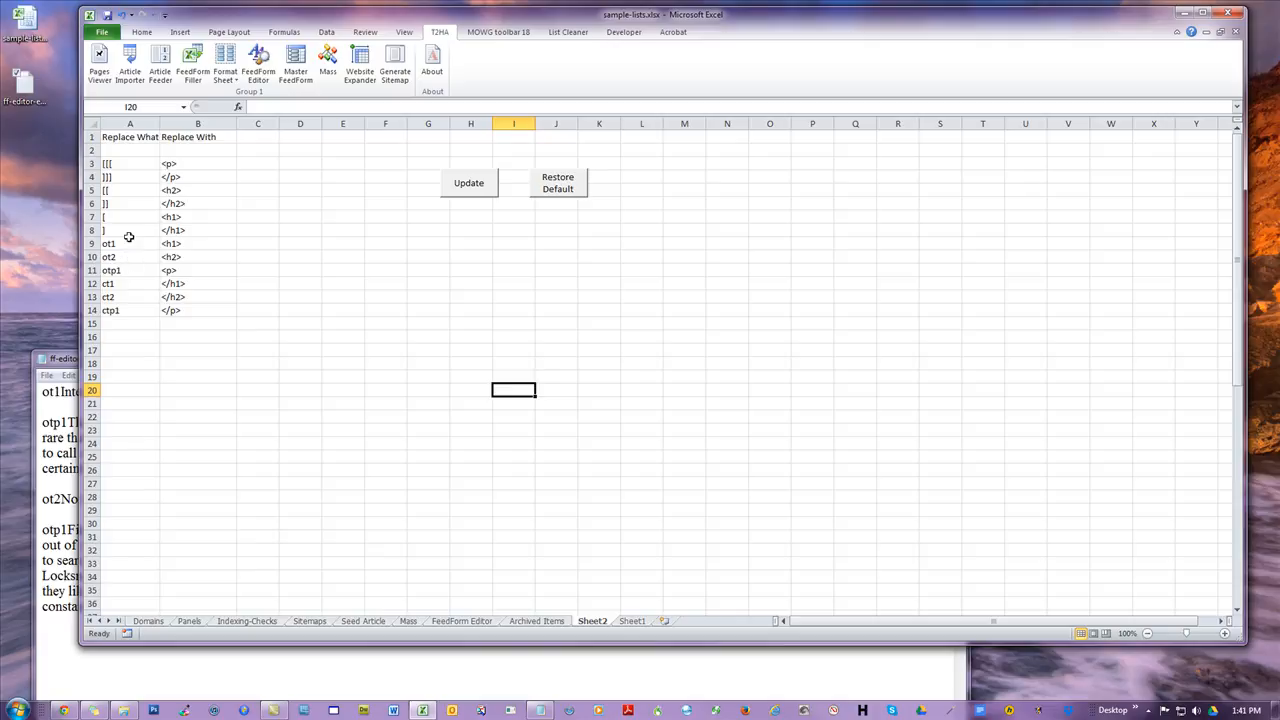
{"action": "left_click", "coordinate": [128, 242]}
{"action": "left_click", "coordinate": [196, 244]}
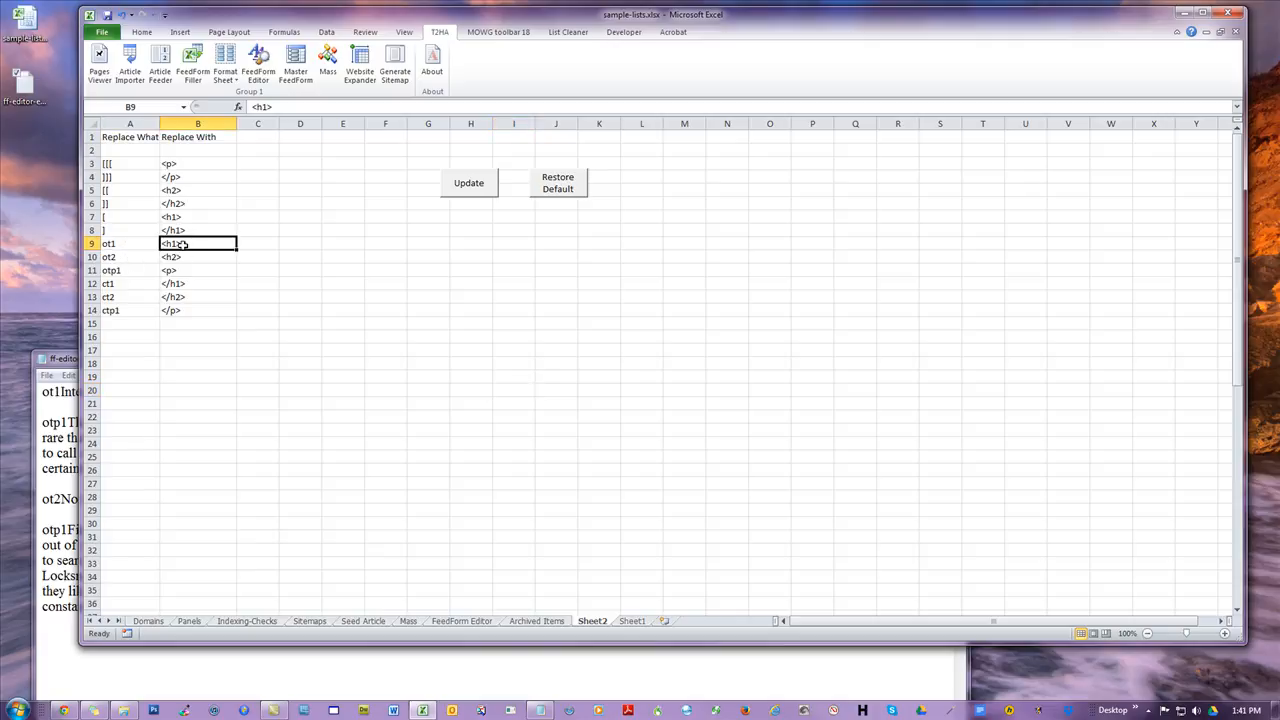
{"action": "left_click", "coordinate": [120, 258]}
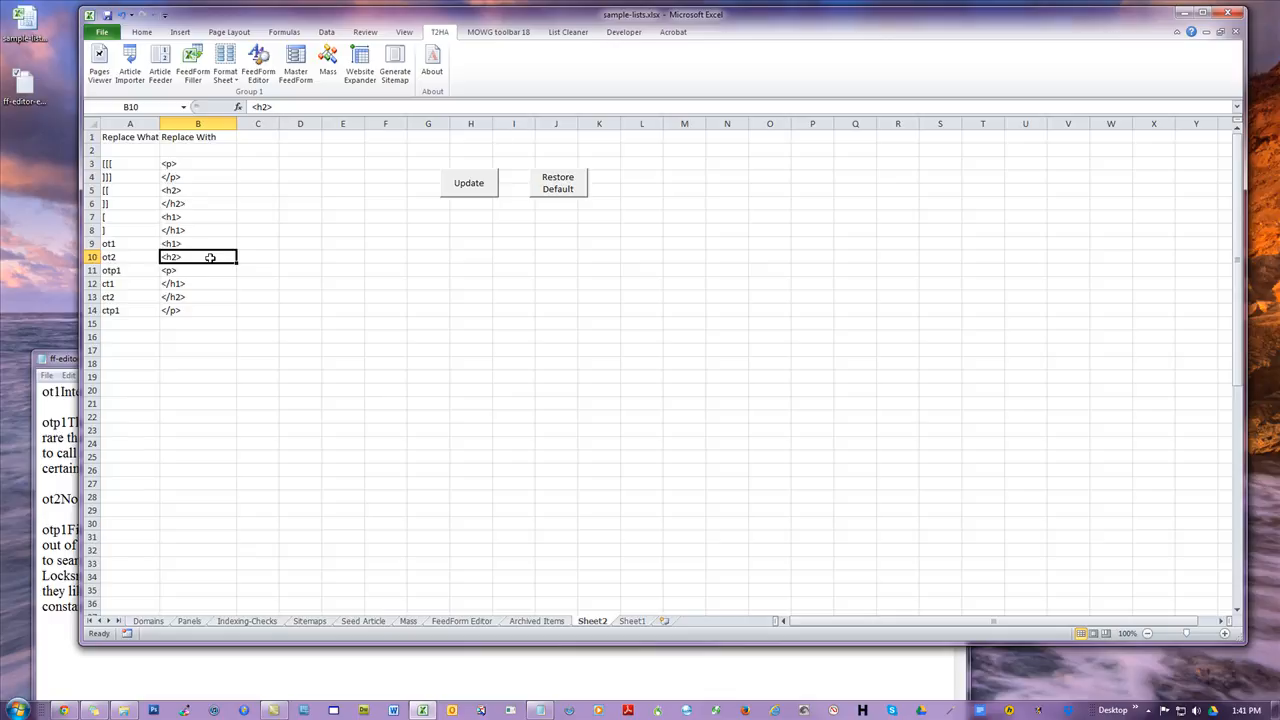
Try adding the text "2 of the cases" after the <h1> tag in B9 and delete it again.
{"action": "double_click", "coordinate": [206, 244]}
{"action": "type", "text": "2 of the cases"}
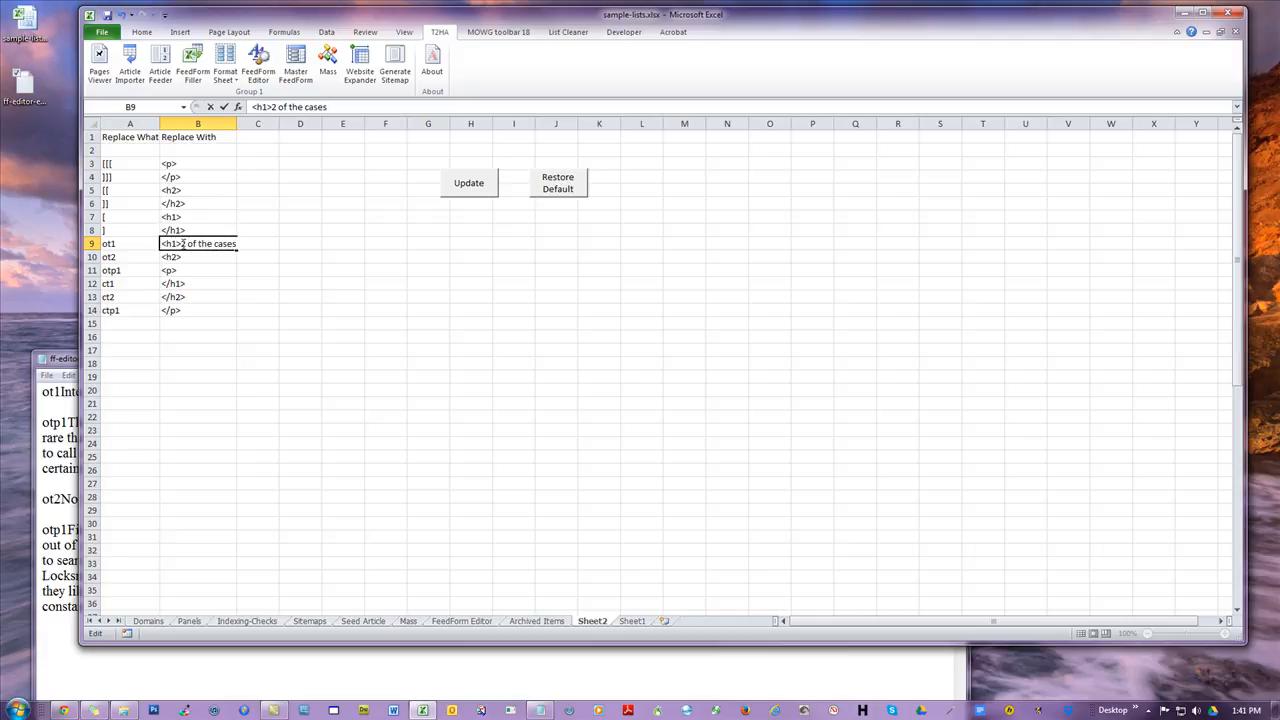
{"action": "left_click_drag", "start_coordinate": [183, 244], "coordinate": [274, 337]}
{"action": "key", "text": "Delete"}
{"action": "left_click", "coordinate": [279, 378]}
Examine the order of the triple, double and single bracket entries in A3:A8 of the replacement list.
{"action": "left_click", "coordinate": [118, 341]}
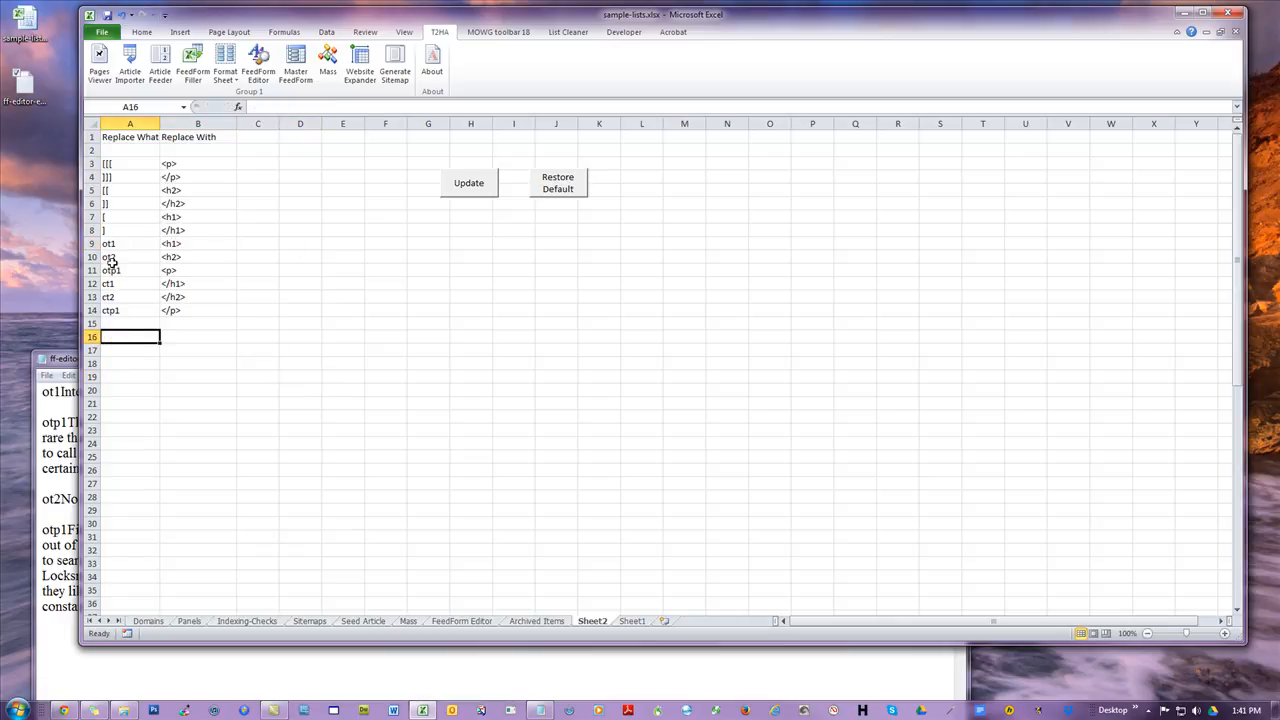
{"action": "left_click", "coordinate": [116, 162]}
{"action": "left_click", "coordinate": [117, 189]}
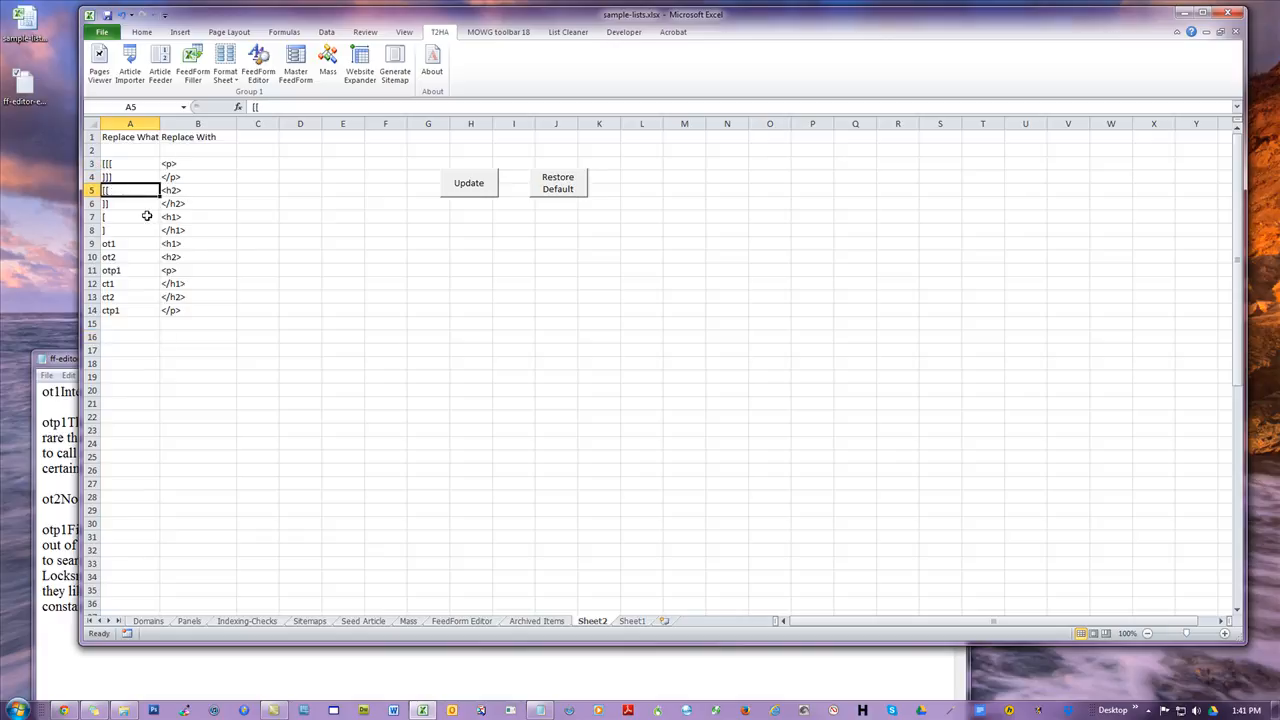
{"action": "left_click", "coordinate": [128, 217]}
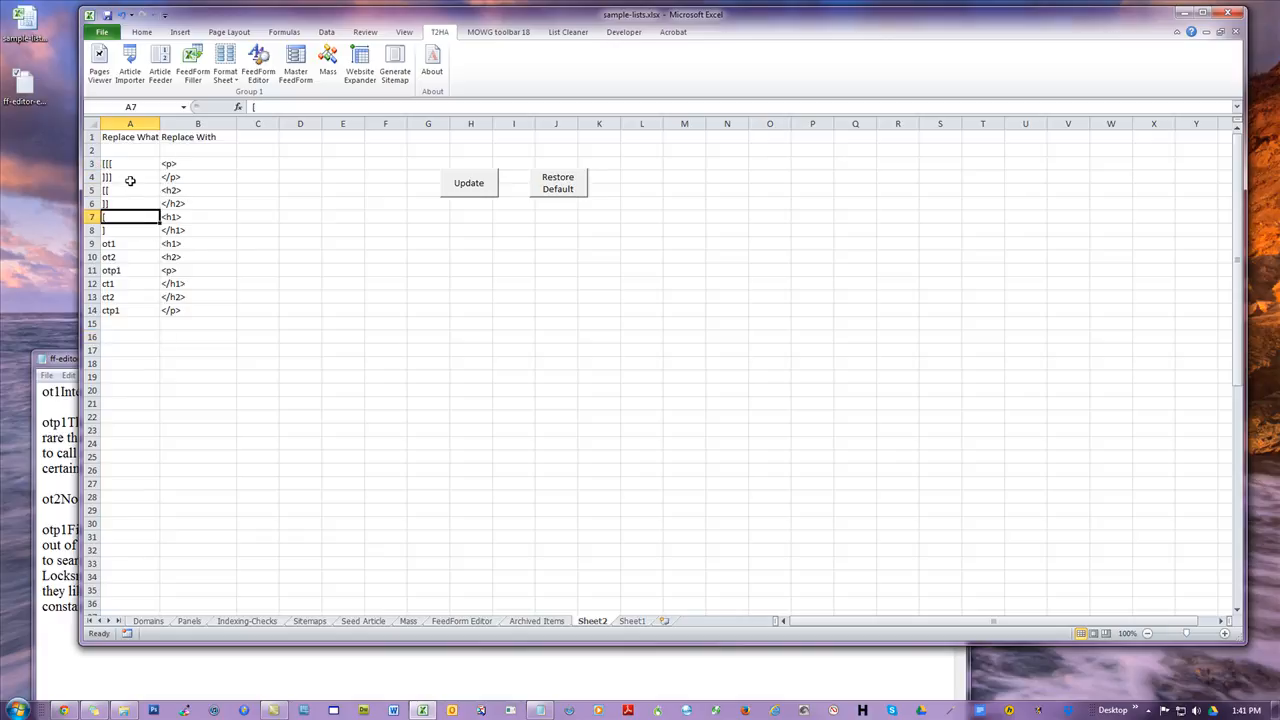
{"action": "left_click", "coordinate": [130, 179]}
{"action": "left_click", "coordinate": [127, 204]}
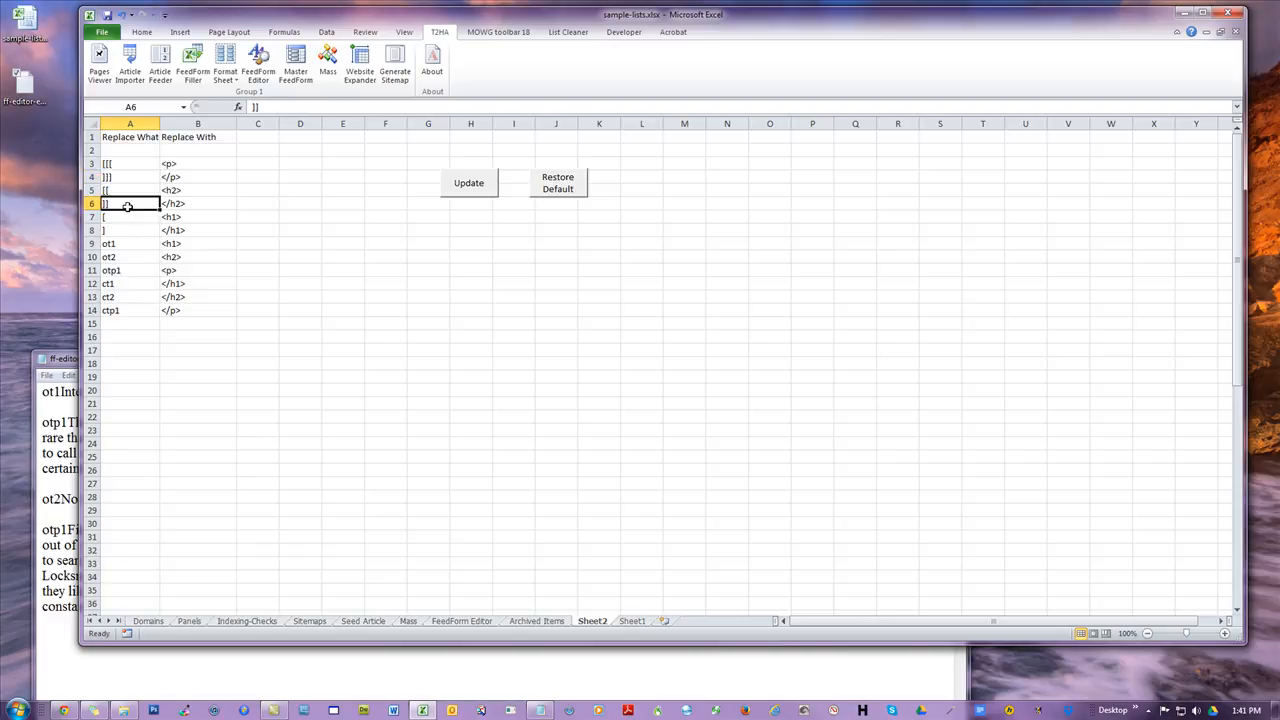
{"action": "left_click", "coordinate": [128, 232]}
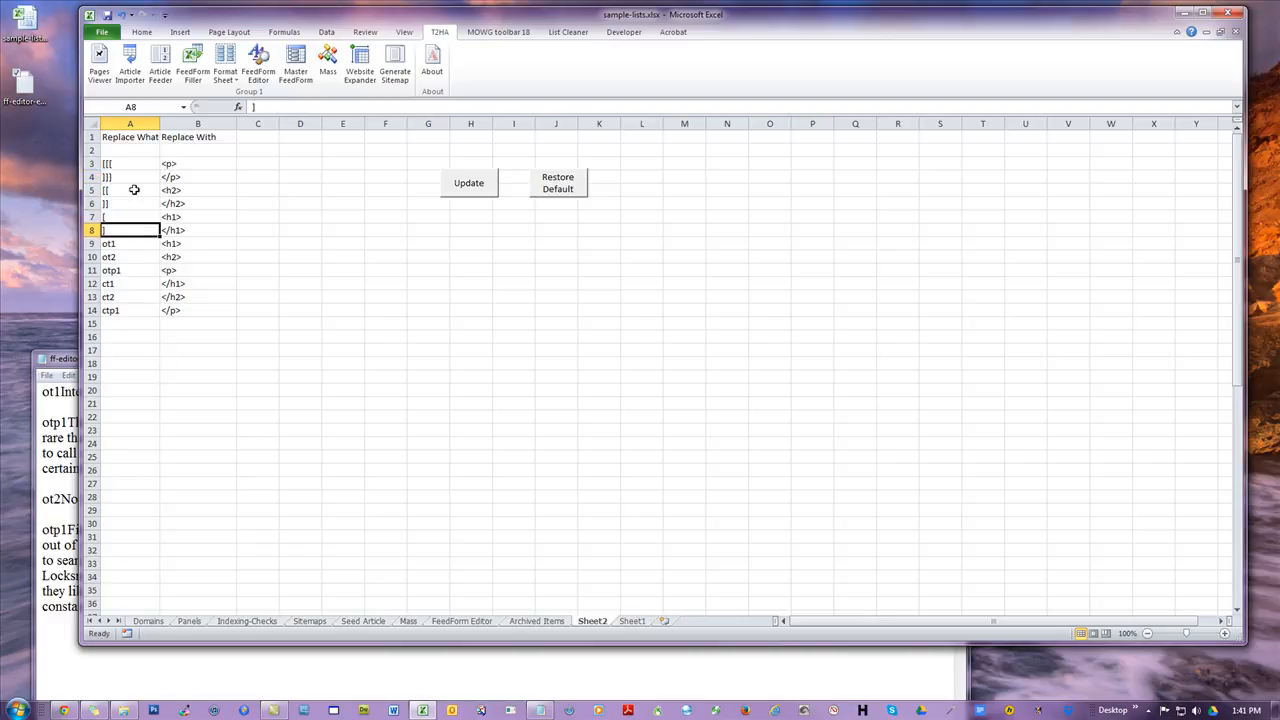
{"action": "left_click", "coordinate": [120, 162]}
{"action": "left_click", "coordinate": [129, 177]}
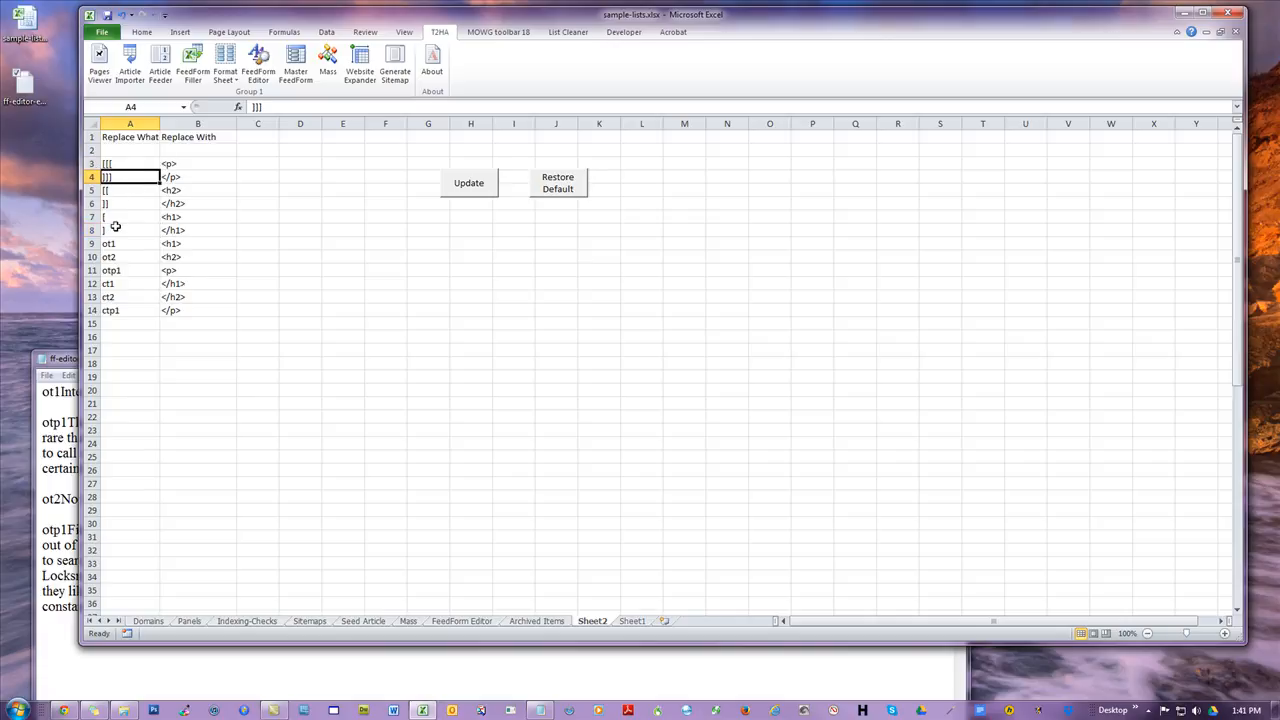
{"action": "left_click", "coordinate": [117, 164]}
{"action": "left_click", "coordinate": [118, 191]}
{"action": "left_click", "coordinate": [117, 217]}
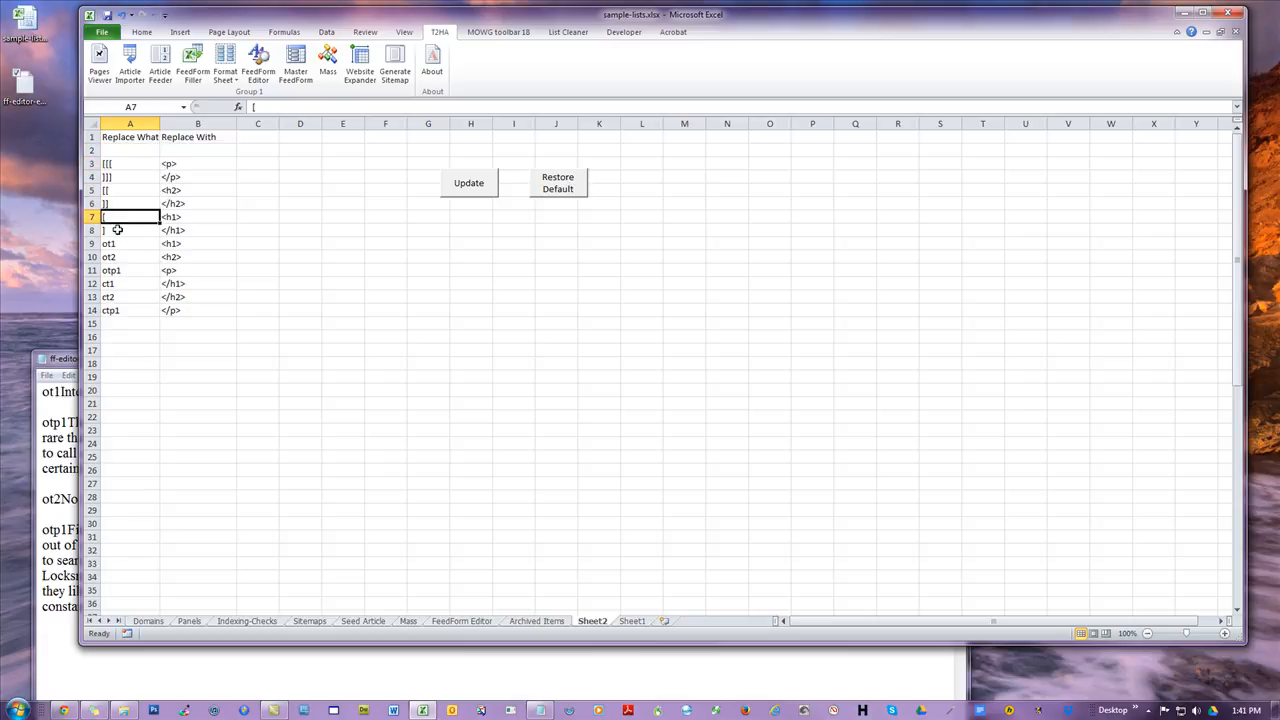
{"action": "left_click", "coordinate": [110, 177]}
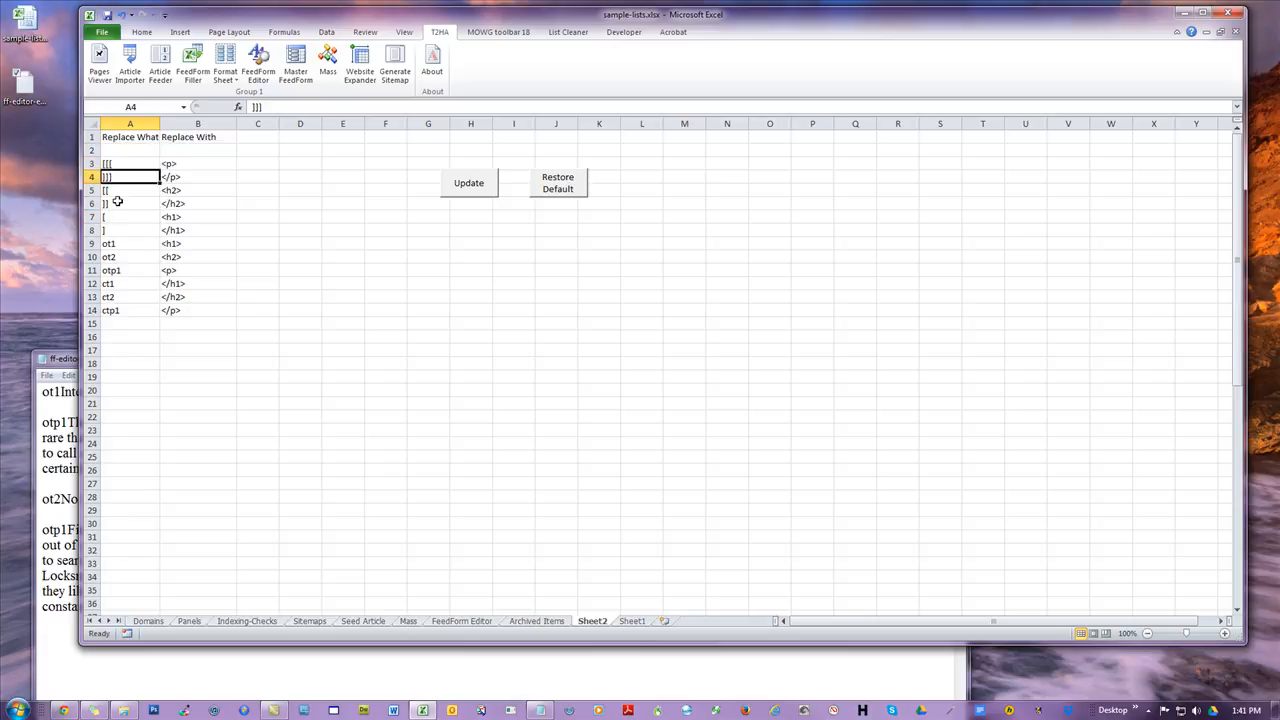
{"action": "left_click", "coordinate": [117, 203]}
{"action": "left_click", "coordinate": [117, 230]}
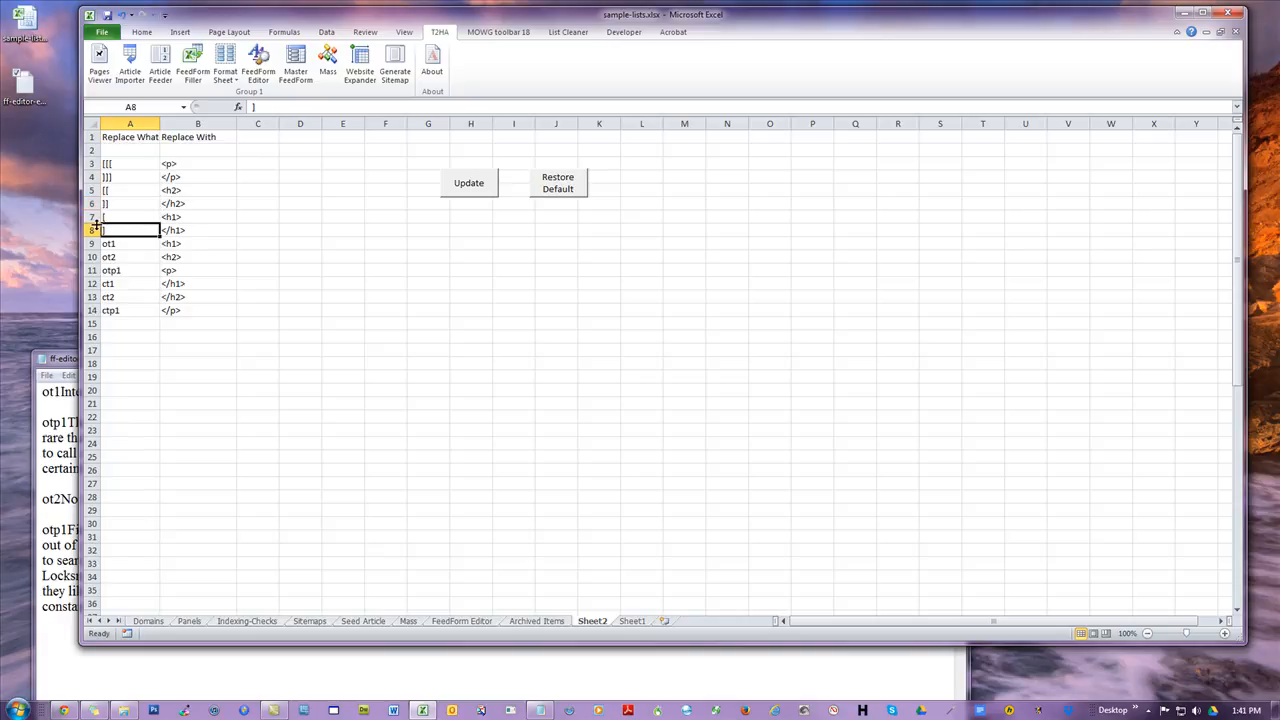
{"action": "left_click_drag", "start_coordinate": [146, 232], "coordinate": [180, 230]}
{"action": "left_click", "coordinate": [119, 212]}
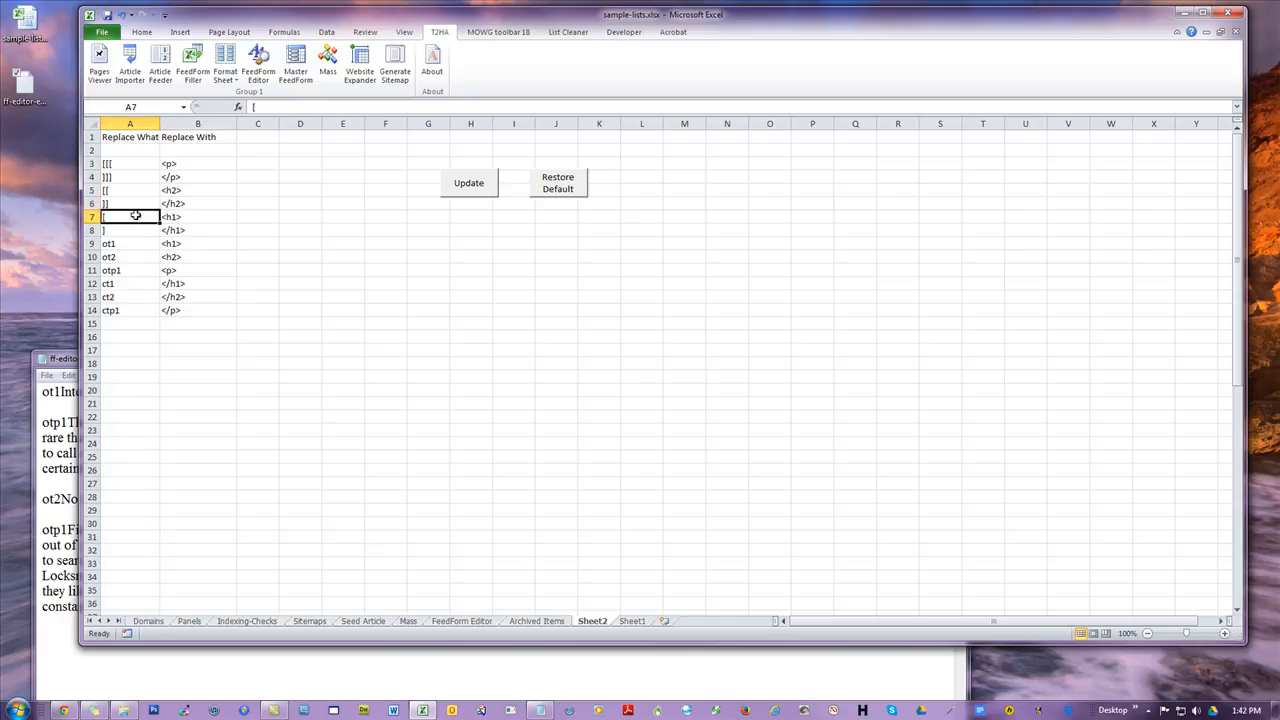
{"action": "left_click", "coordinate": [109, 201]}
{"action": "left_click_drag", "start_coordinate": [111, 189], "coordinate": [175, 190]}
{"action": "left_click", "coordinate": [260, 416]}
{"action": "left_click", "coordinate": [142, 324]}
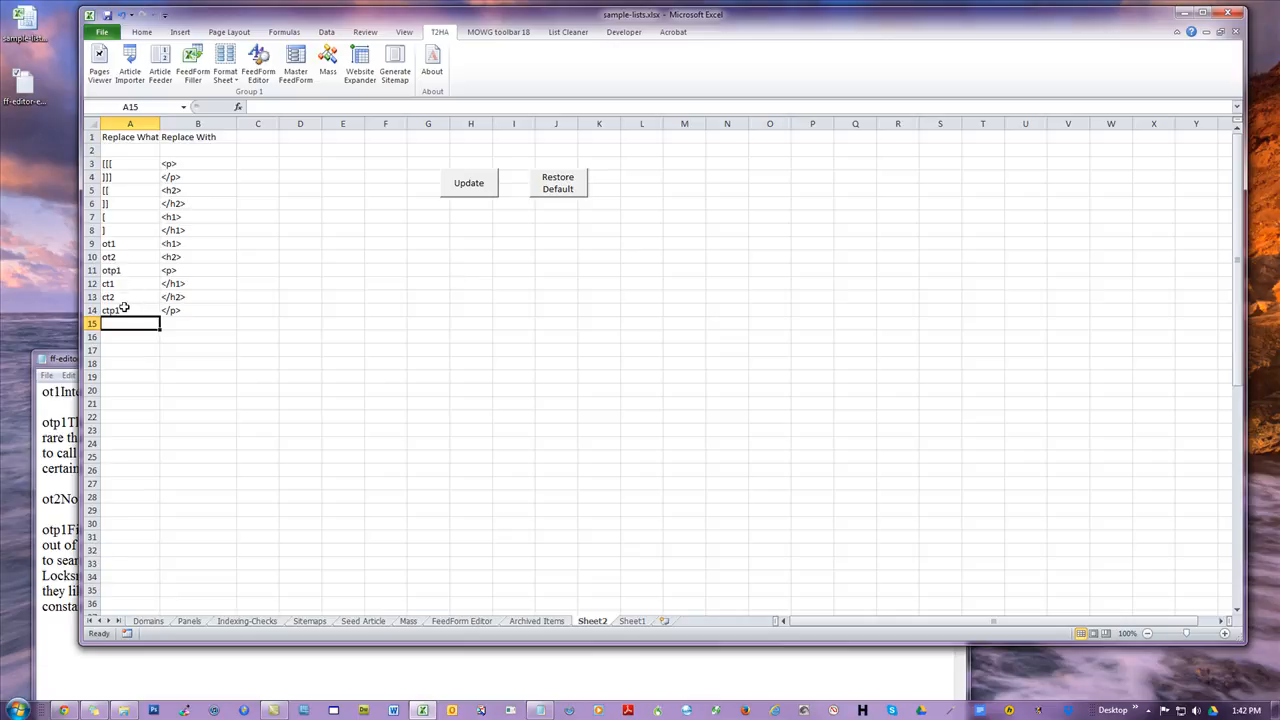
Update the replacement list with the new marker entries and copy the whole marked-up article from ff-editor-example.txt in Notepad.
{"action": "left_click", "coordinate": [468, 184]}
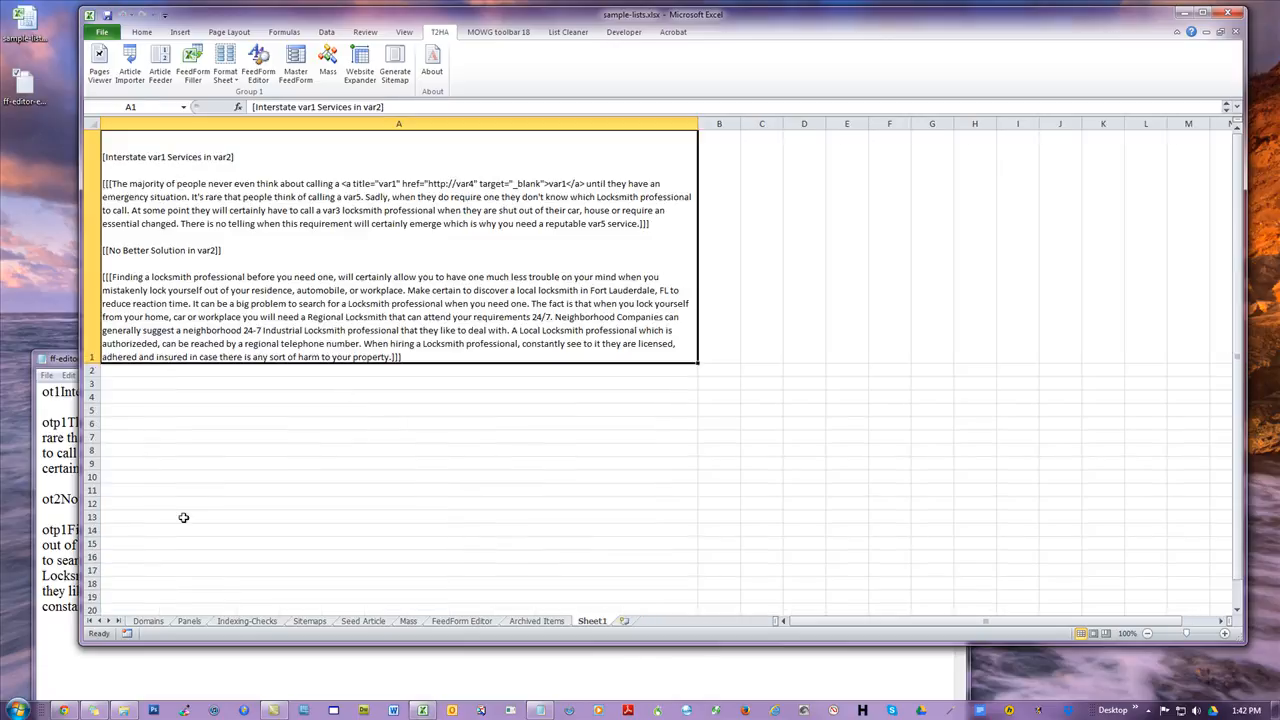
{"action": "left_click", "coordinate": [49, 410]}
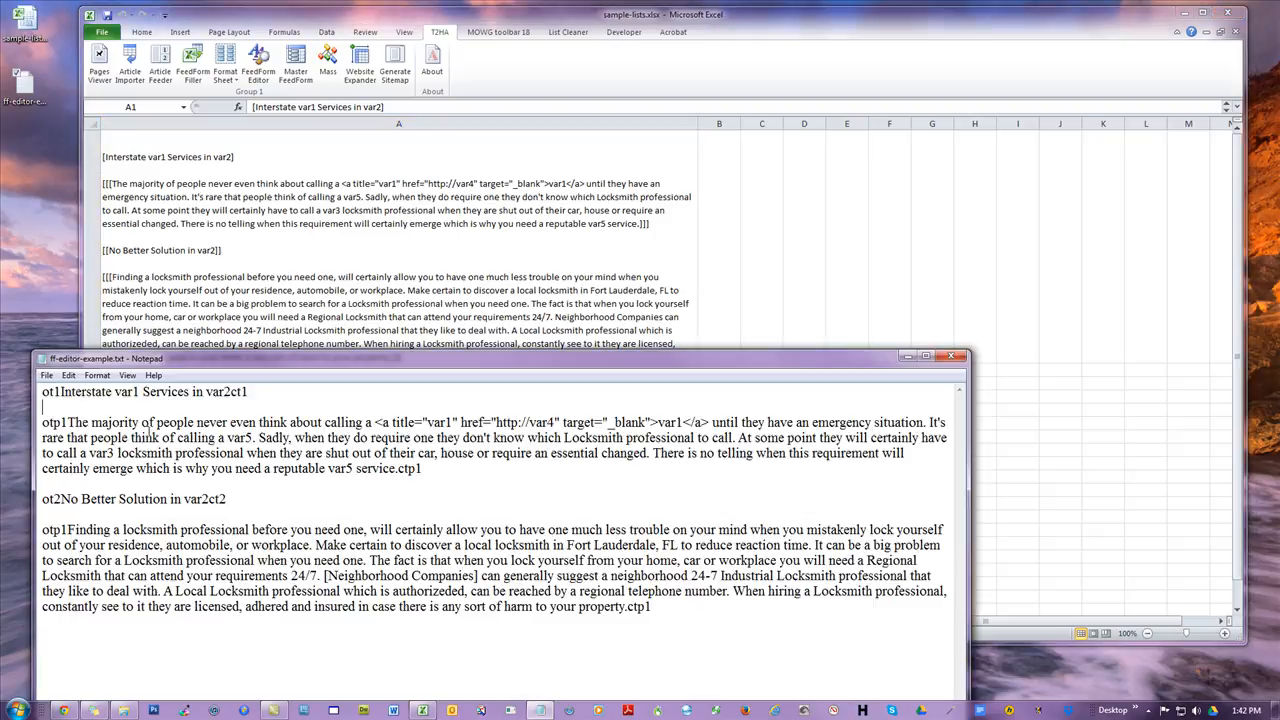
{"action": "left_click_drag", "start_coordinate": [672, 620], "coordinate": [42, 391]}
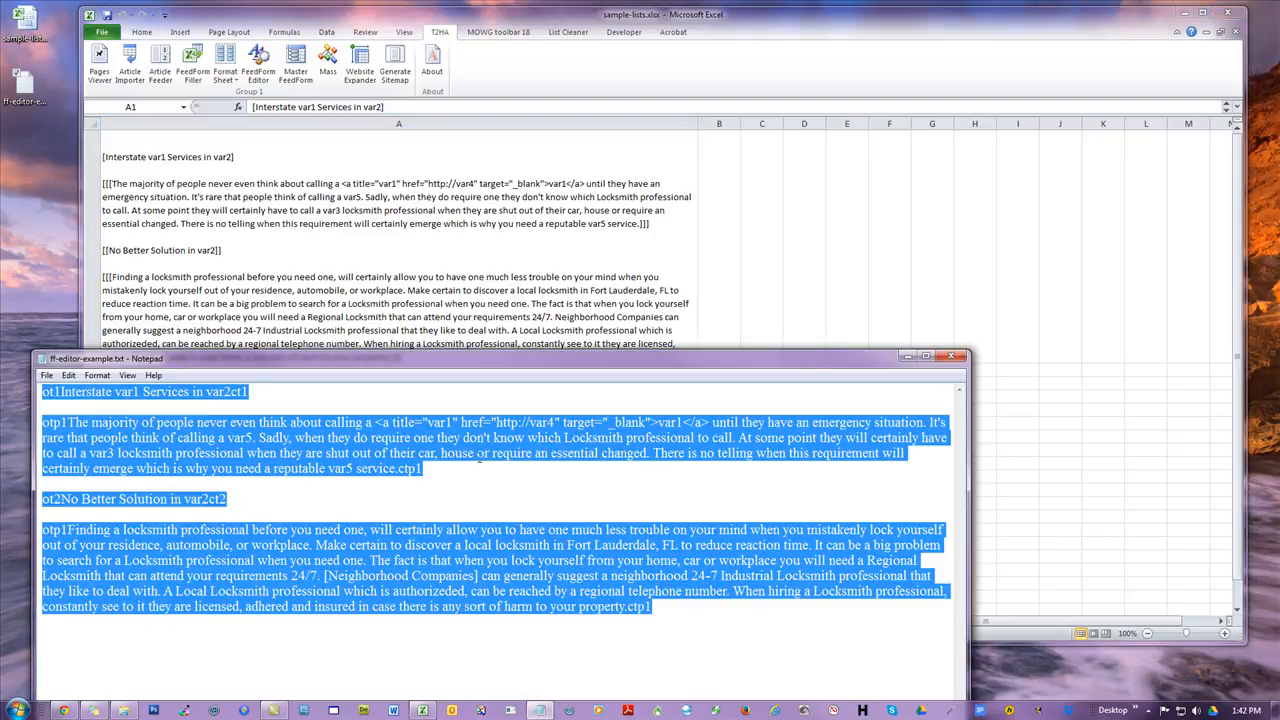
Try pasting the copied article straight onto cell A1 of Sheet1 in Excel and undo the paste.
{"action": "key", "text": "alt+Tab"}
{"action": "left_click", "coordinate": [322, 421]}
{"action": "left_click", "coordinate": [336, 264]}
{"action": "key", "text": "ctrl+v"}
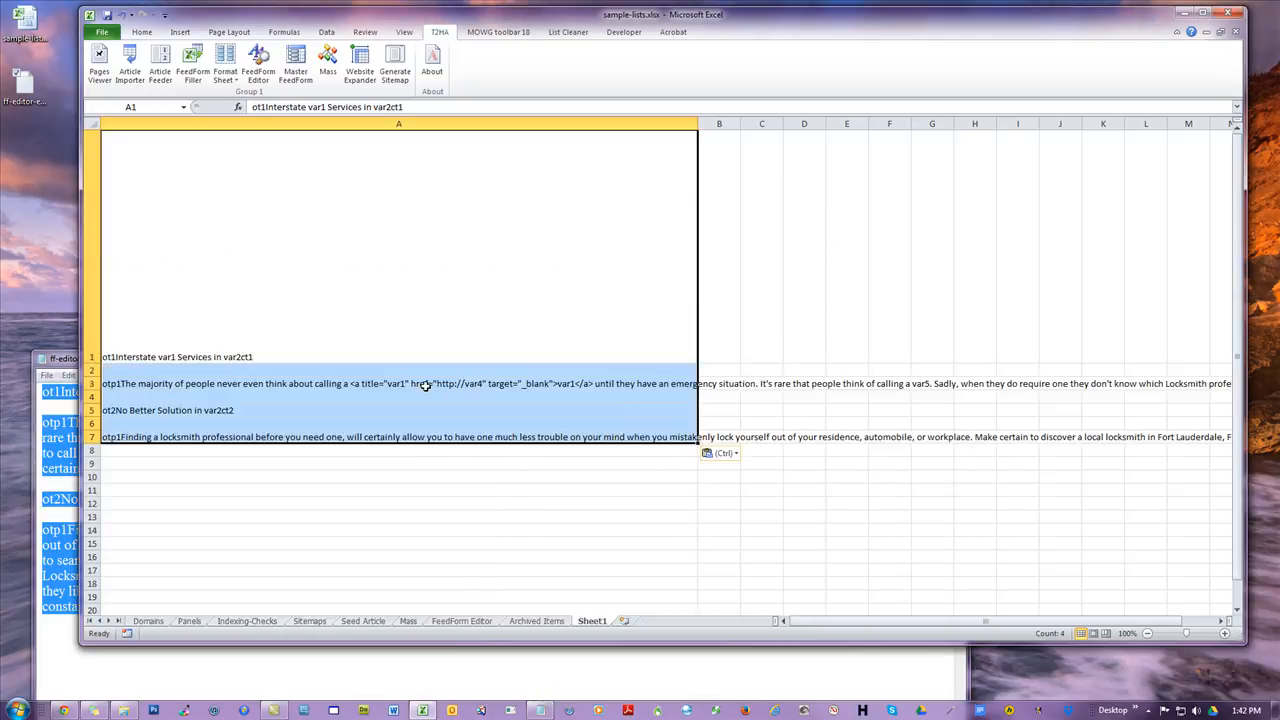
{"action": "left_click", "coordinate": [328, 62]}
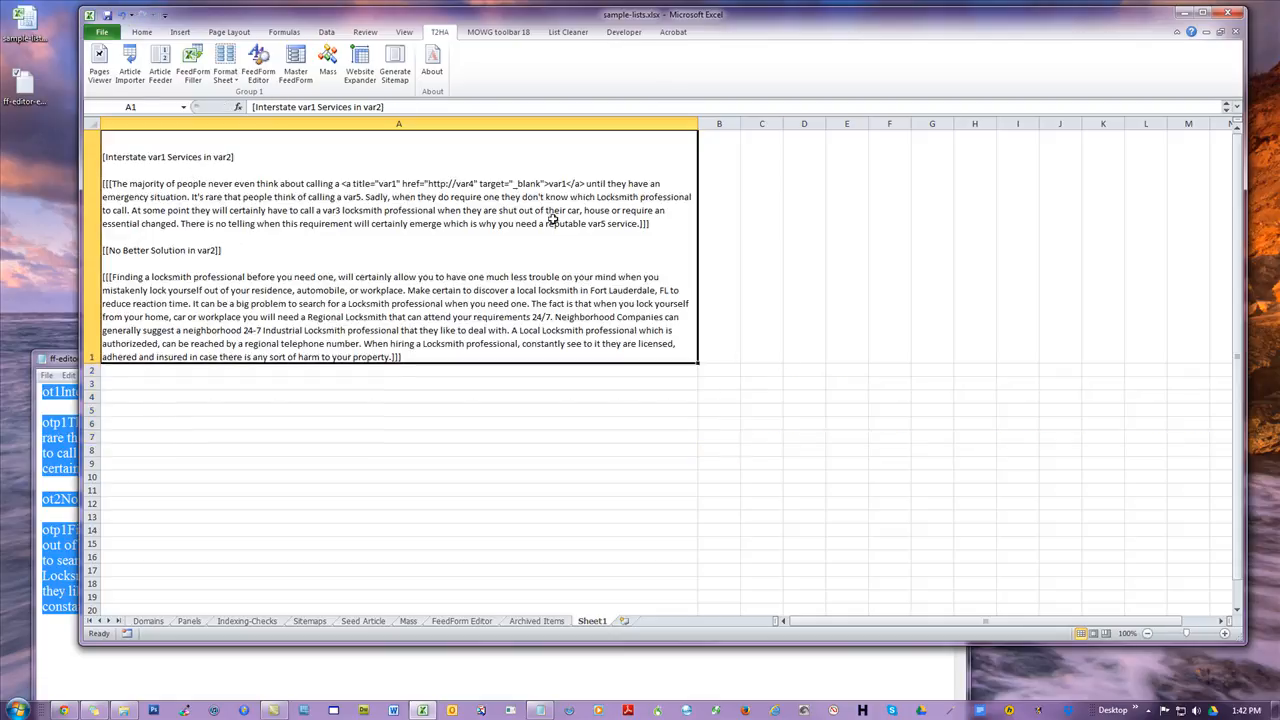
Replace the contents of cell A1 with the full ot1/otp1-marked article from Notepad, keeping all of it inside that one cell.
{"action": "key", "text": "BackSpace"}
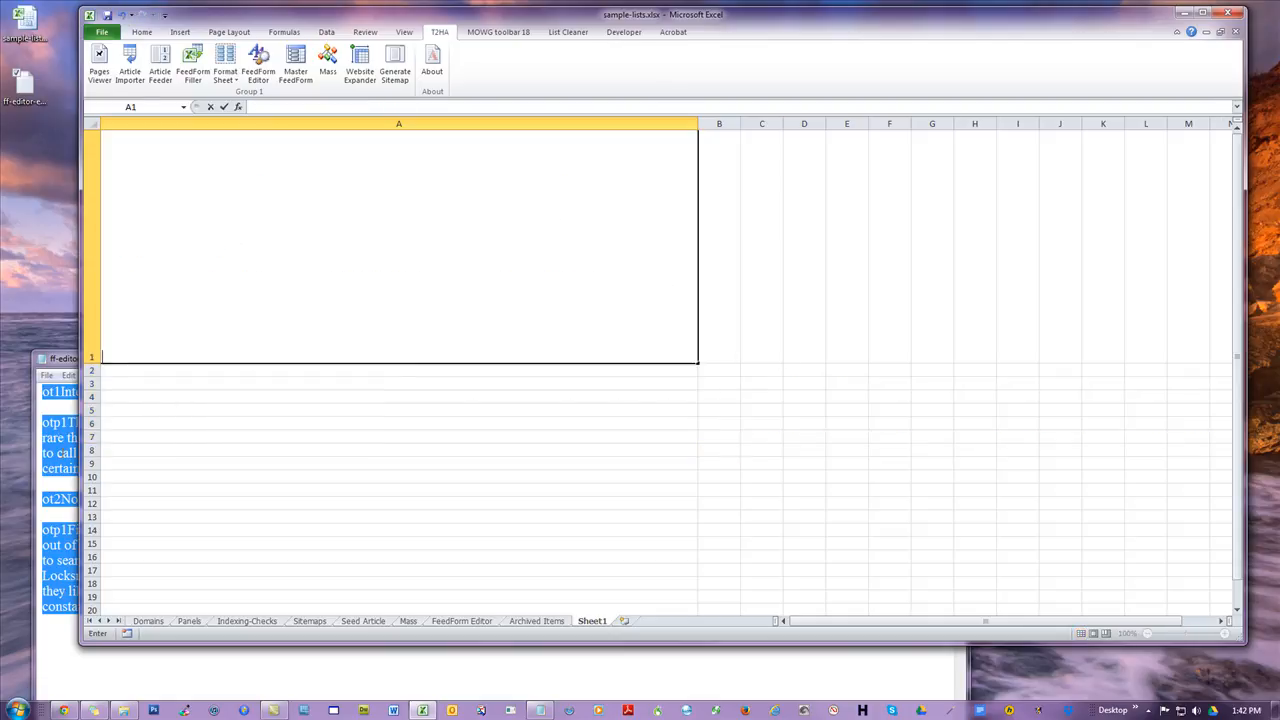
{"action": "right_click", "coordinate": [65, 453]}
{"action": "left_click", "coordinate": [103, 496]}
{"action": "left_click", "coordinate": [266, 268]}
{"action": "key", "text": "ctrl+v"}
{"action": "left_click", "coordinate": [224, 106]}
{"action": "left_click", "coordinate": [214, 399]}
{"action": "left_click", "coordinate": [851, 406]}
{"action": "left_click", "coordinate": [362, 450]}
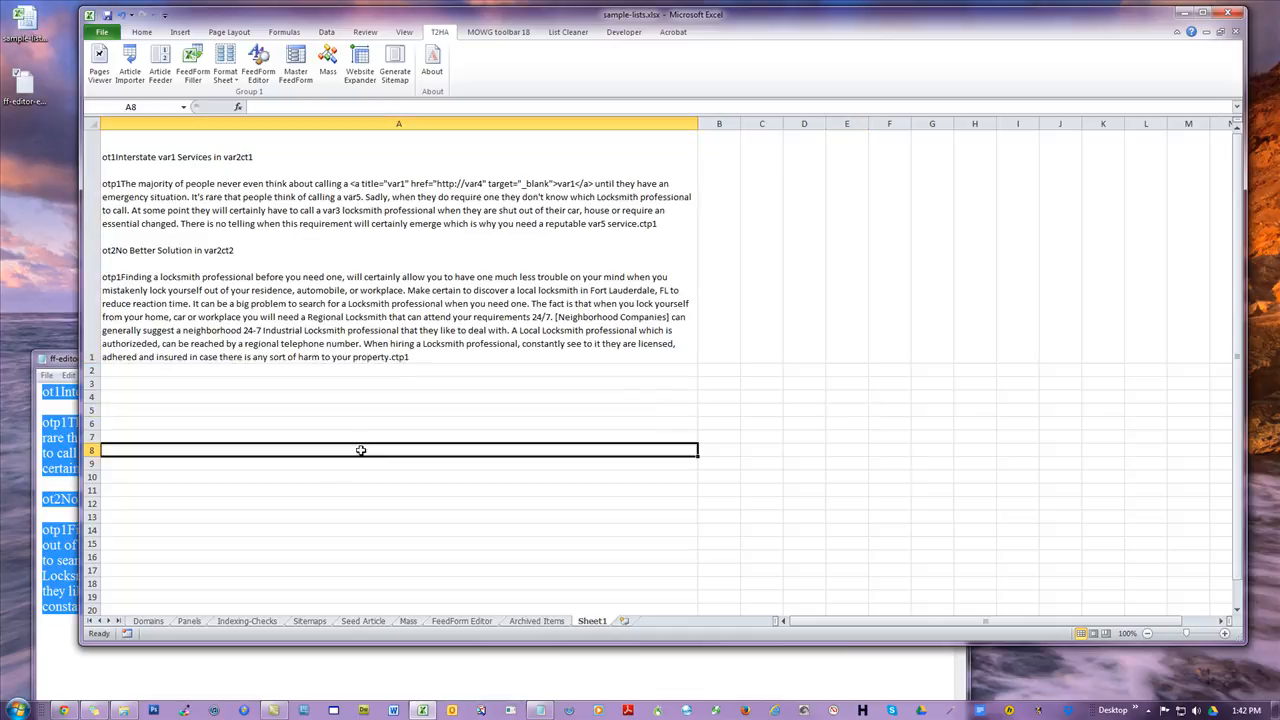
{"action": "left_click", "coordinate": [264, 180]}
{"action": "left_click", "coordinate": [212, 392]}
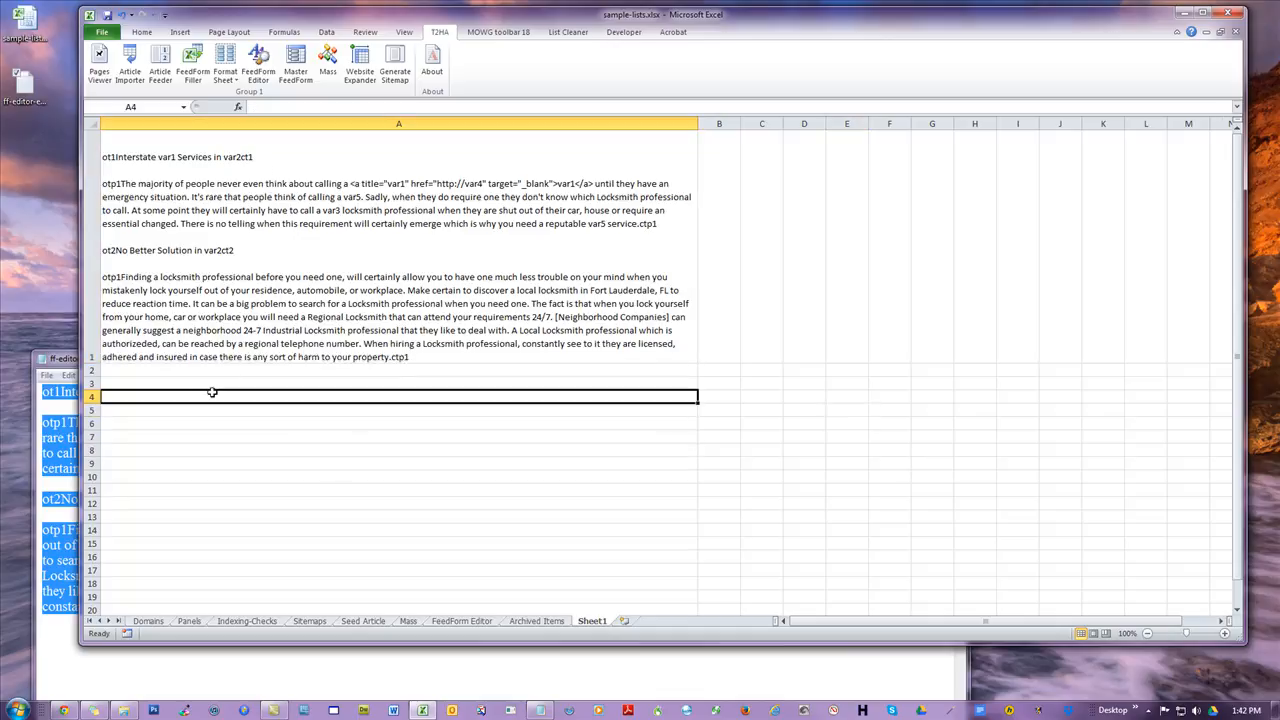
{"action": "left_click", "coordinate": [1035, 300]}
{"action": "left_click", "coordinate": [942, 452]}
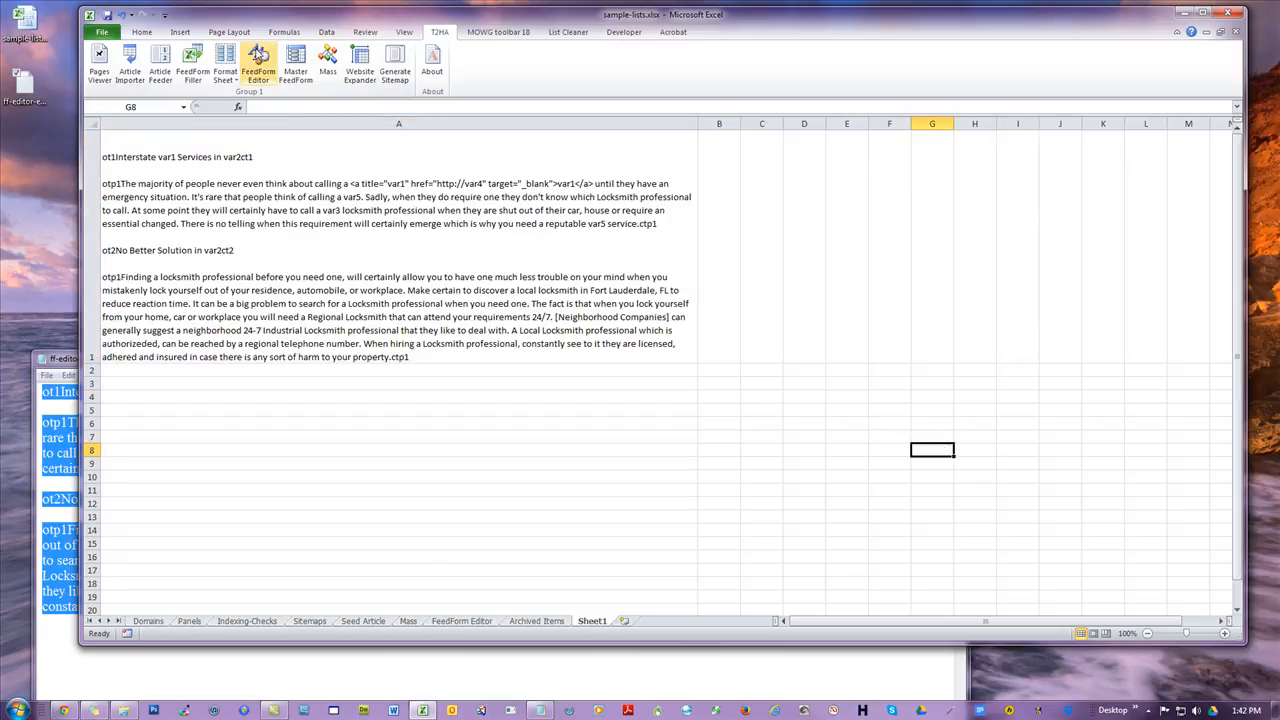
Run the FeedForm Editor replacement on the sheet to convert the article's custom markers into HTML tags.
{"action": "left_click", "coordinate": [258, 62]}
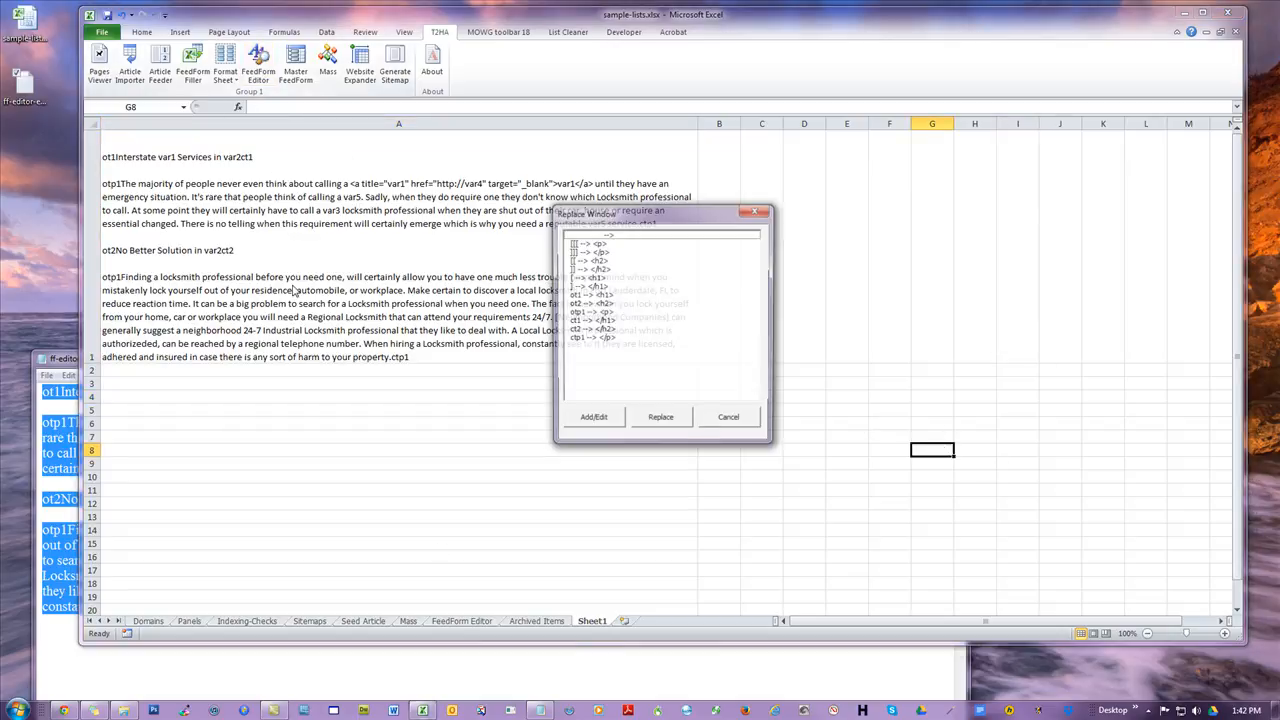
{"action": "left_click", "coordinate": [661, 421]}
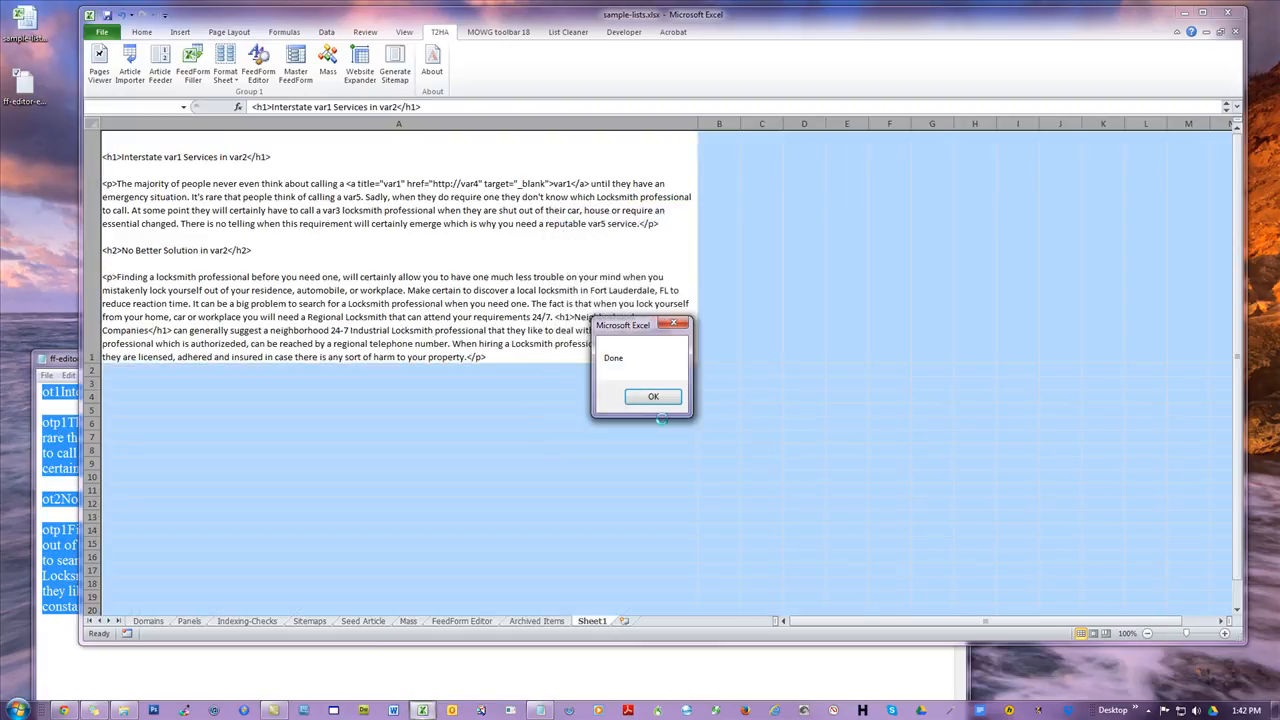
{"action": "left_click", "coordinate": [655, 398]}
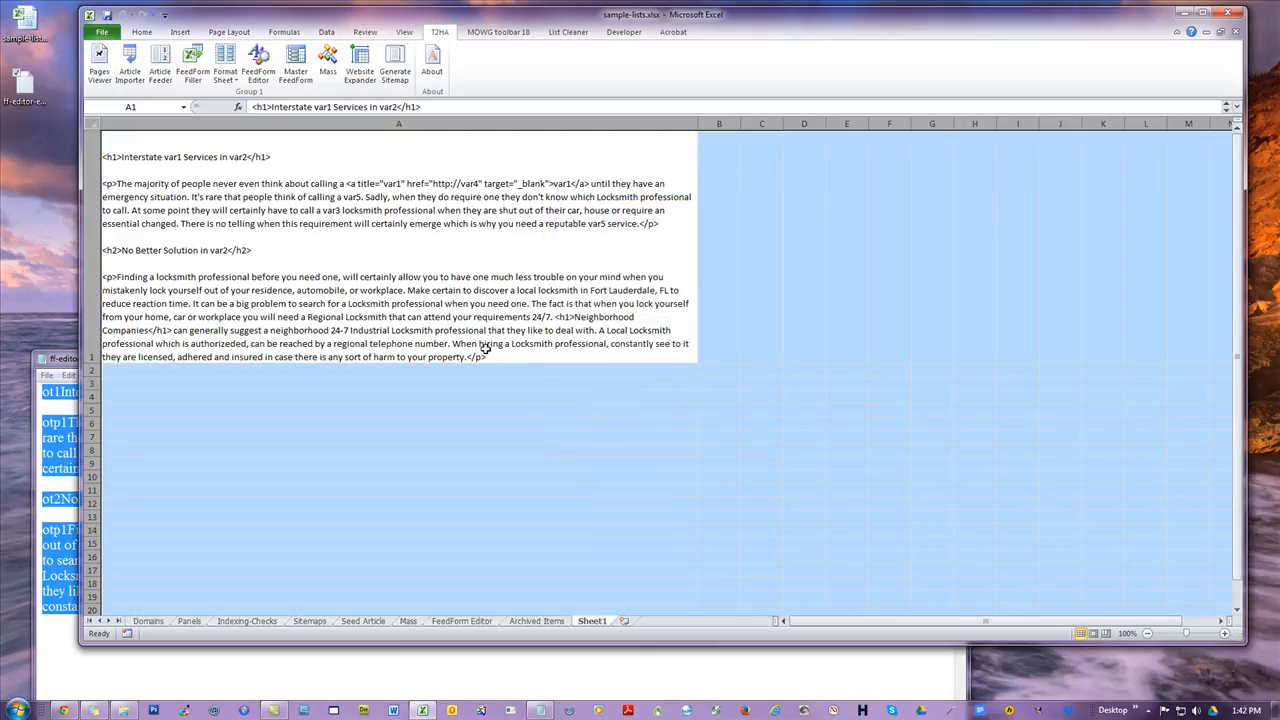
{"action": "left_click", "coordinate": [443, 303]}
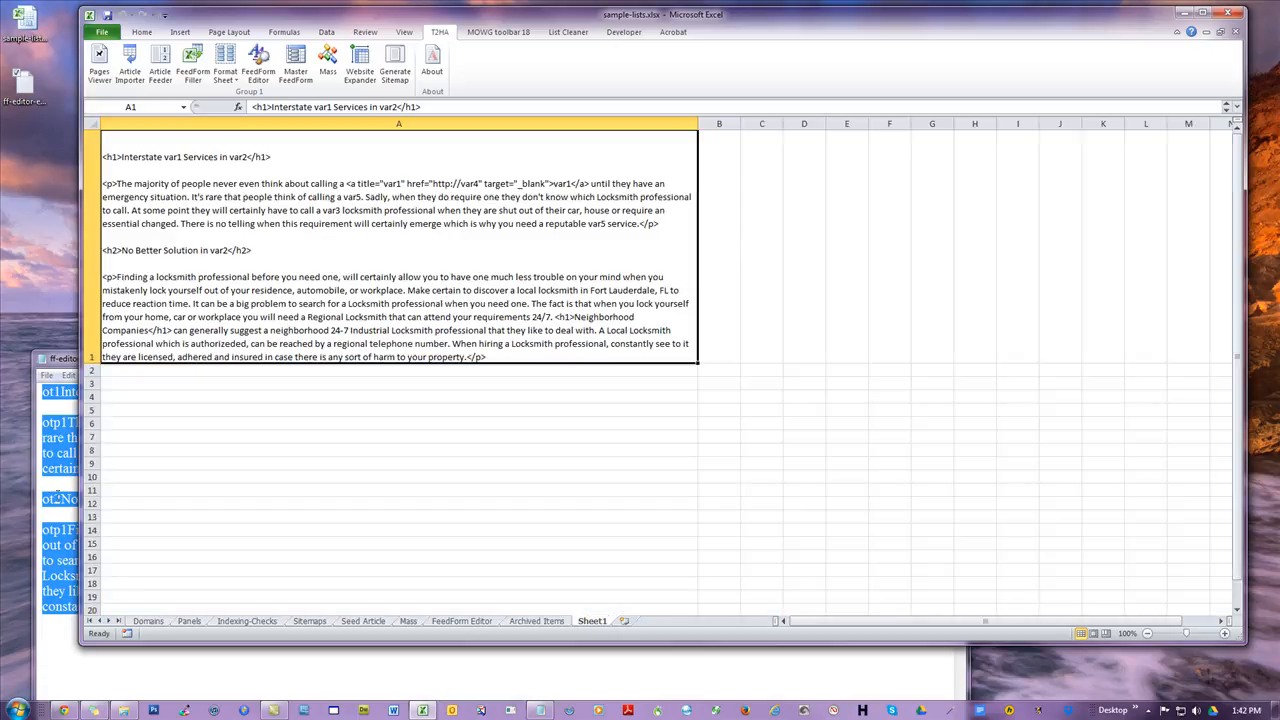
Compare the custom markers in the Notepad article with the HTML tags in cell A1.
{"action": "left_click", "coordinate": [56, 487]}
{"action": "left_click_drag", "start_coordinate": [671, 633], "coordinate": [42, 390]}
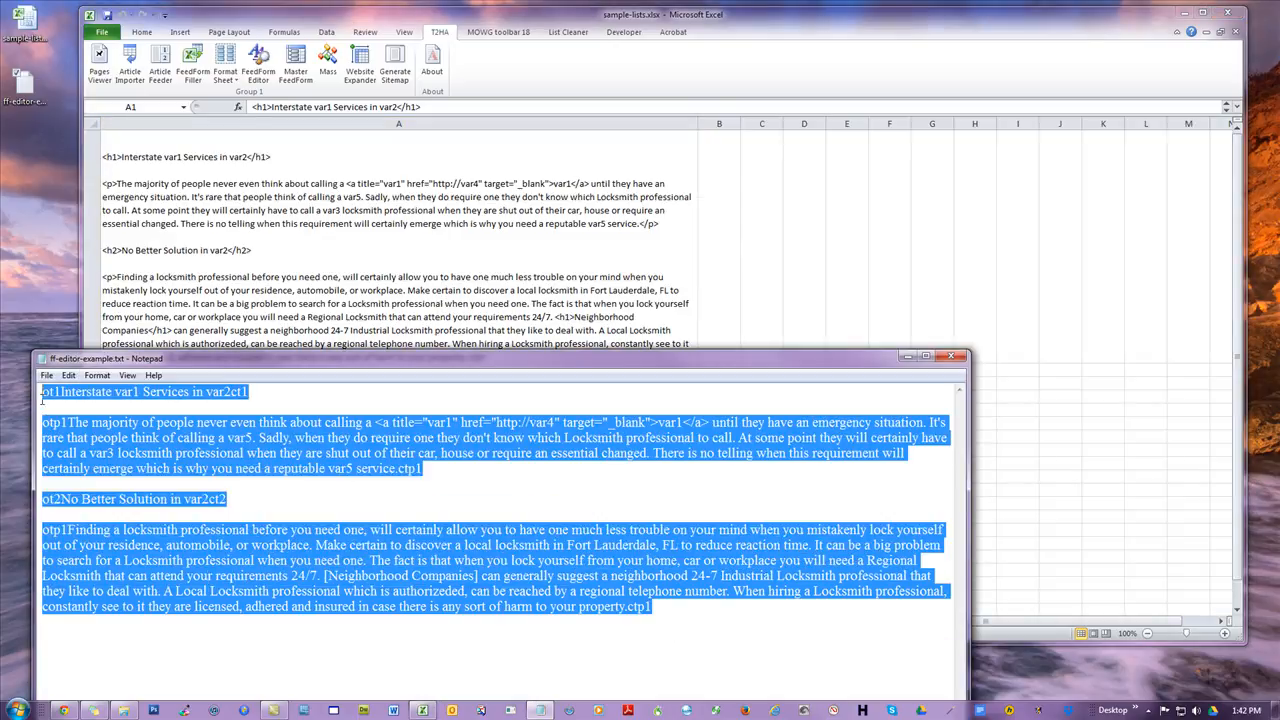
{"action": "left_click", "coordinate": [50, 220]}
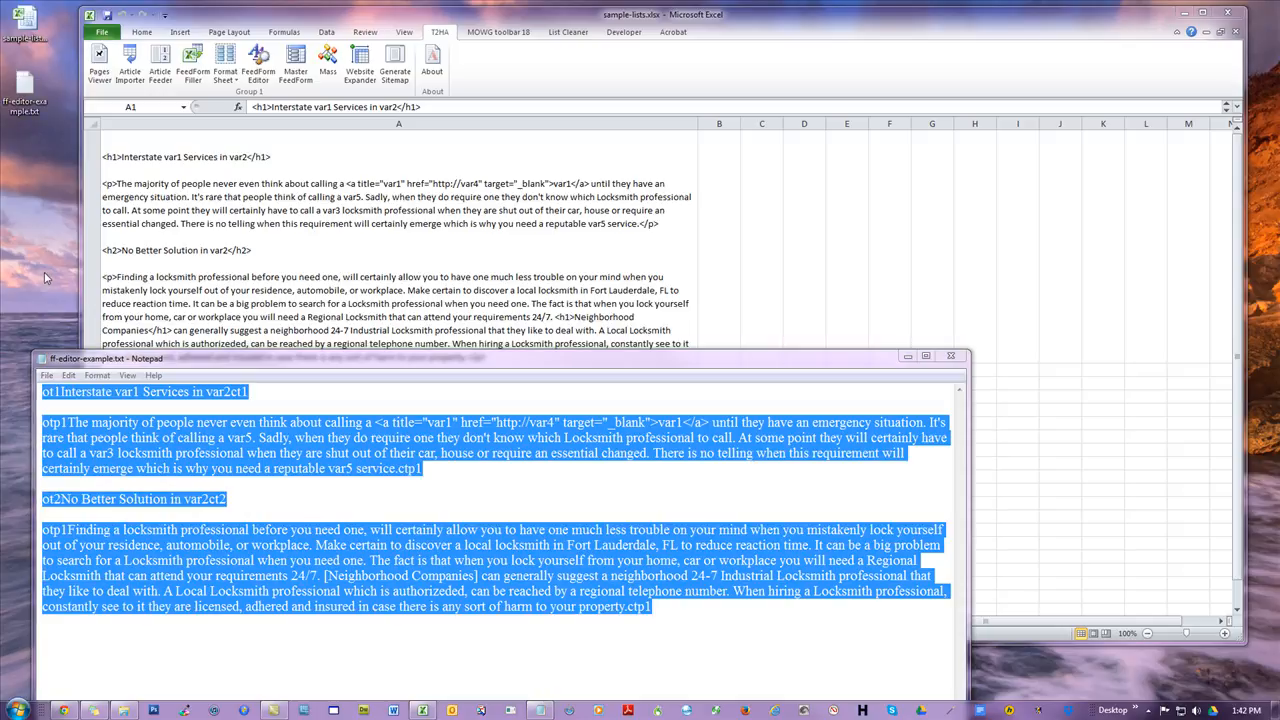
{"action": "left_click", "coordinate": [180, 245]}
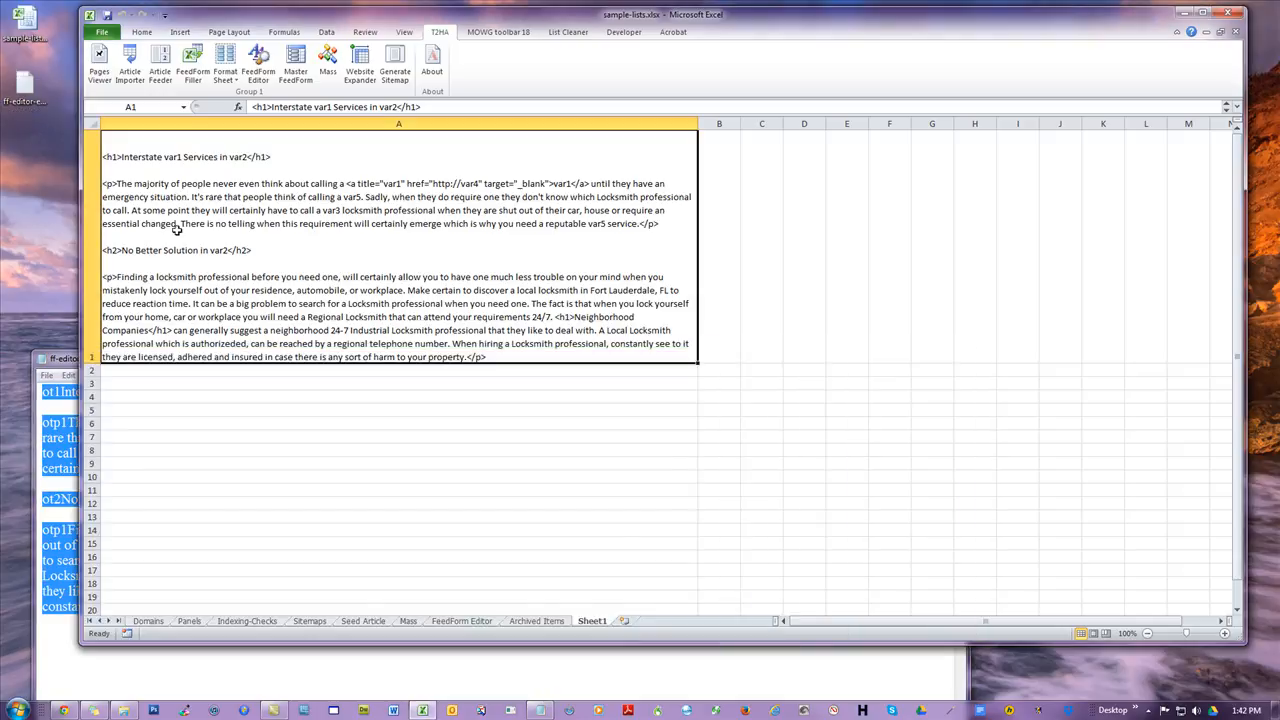
{"action": "left_click", "coordinate": [188, 370]}
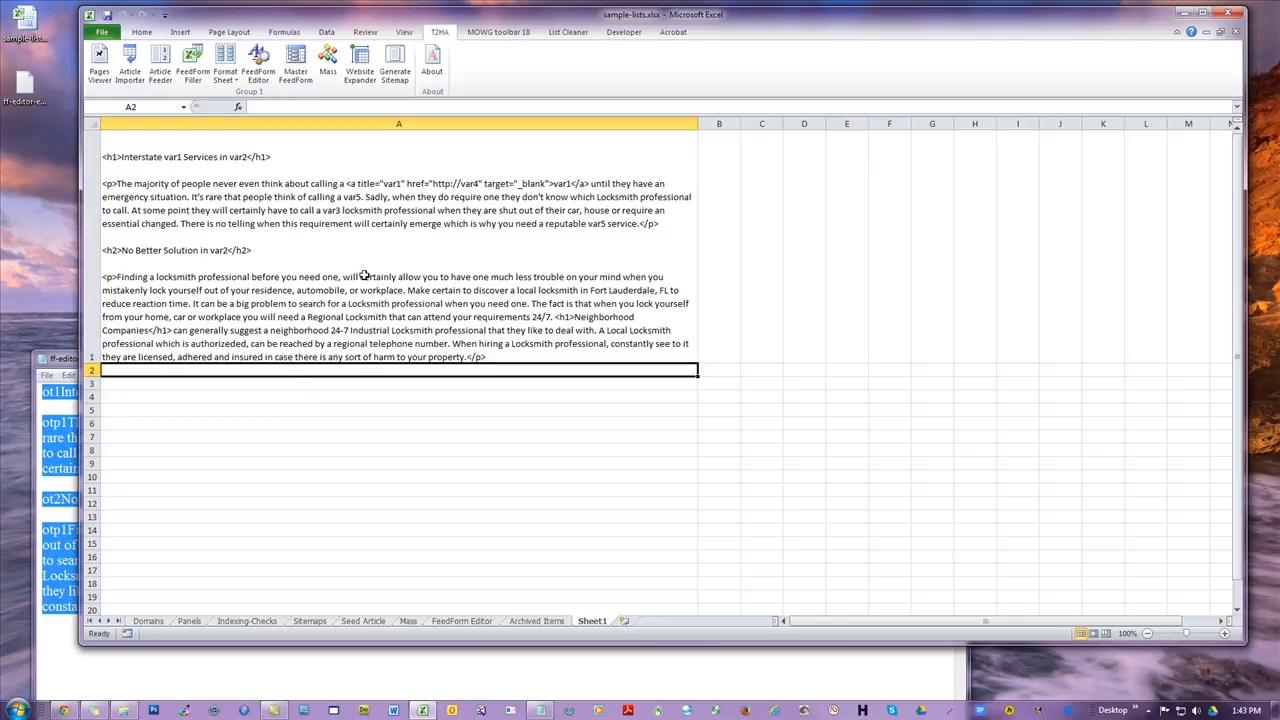
{"action": "left_click", "coordinate": [287, 216]}
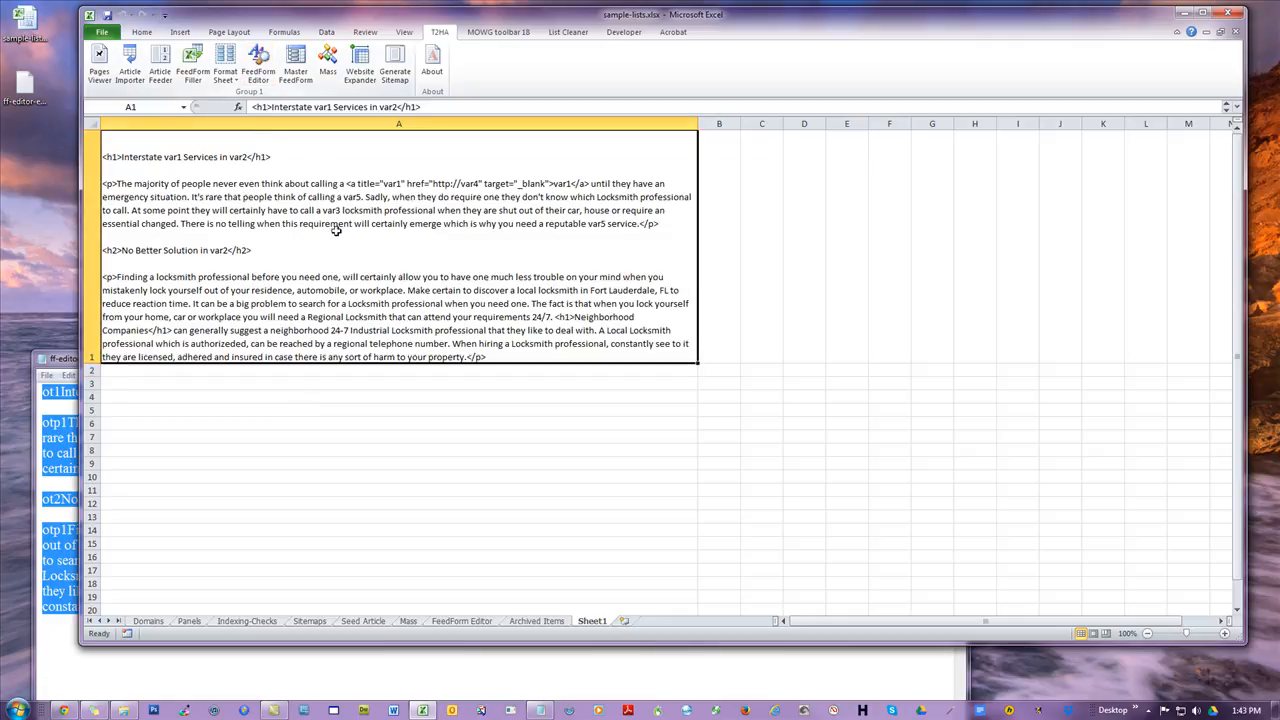
{"action": "left_click", "coordinate": [55, 419]}
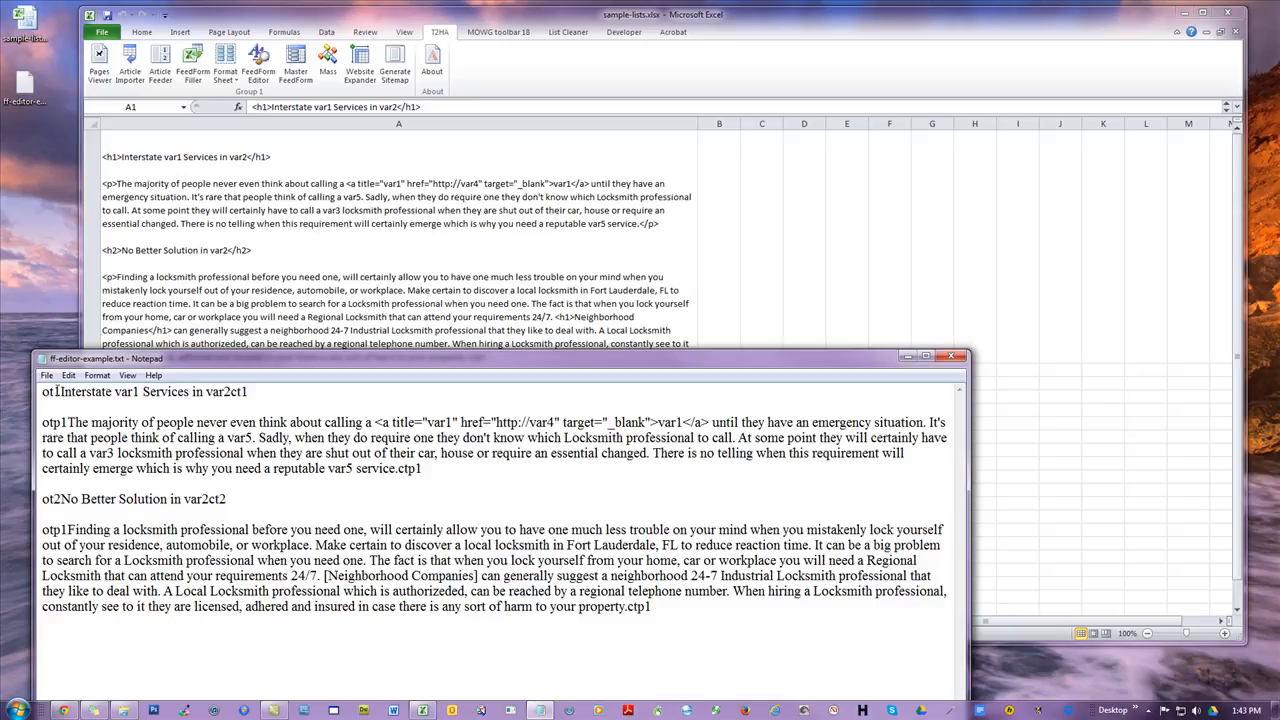
{"action": "left_click", "coordinate": [336, 265]}
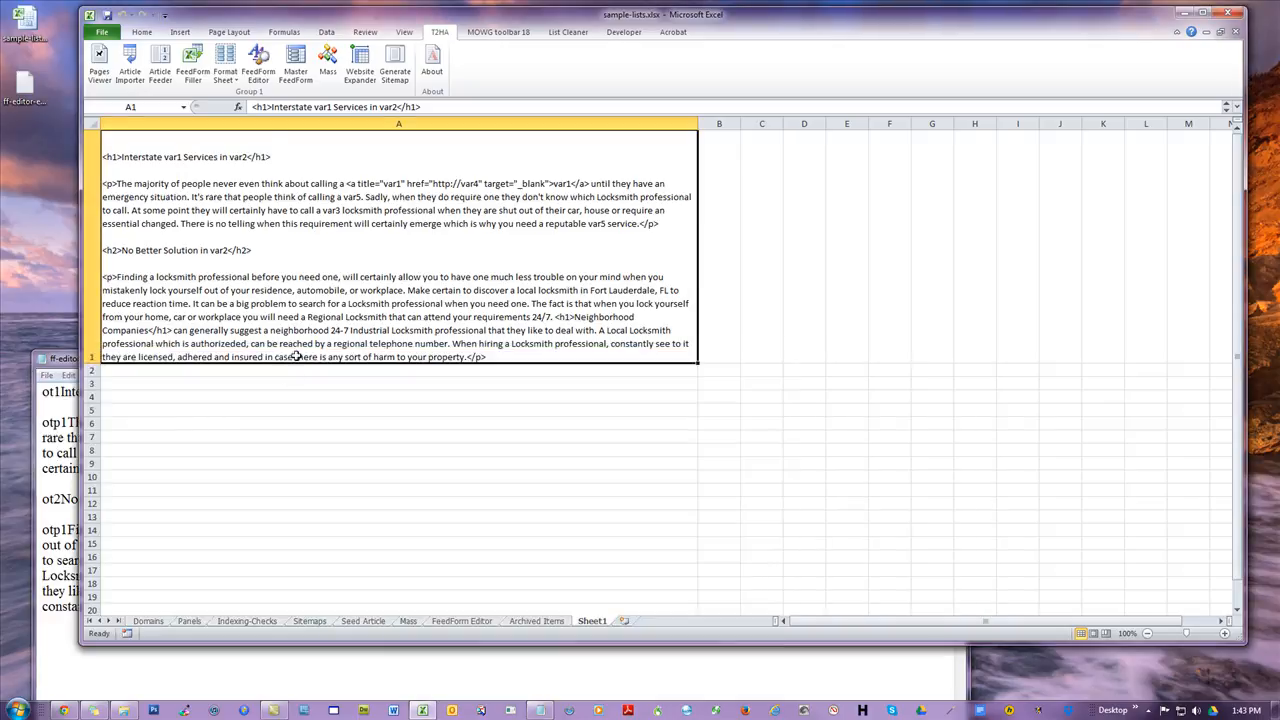
Examine the vertical stack of column A against the horizontal layout of row 1 in relation to the Website Expander.
{"action": "left_click", "coordinate": [863, 243]}
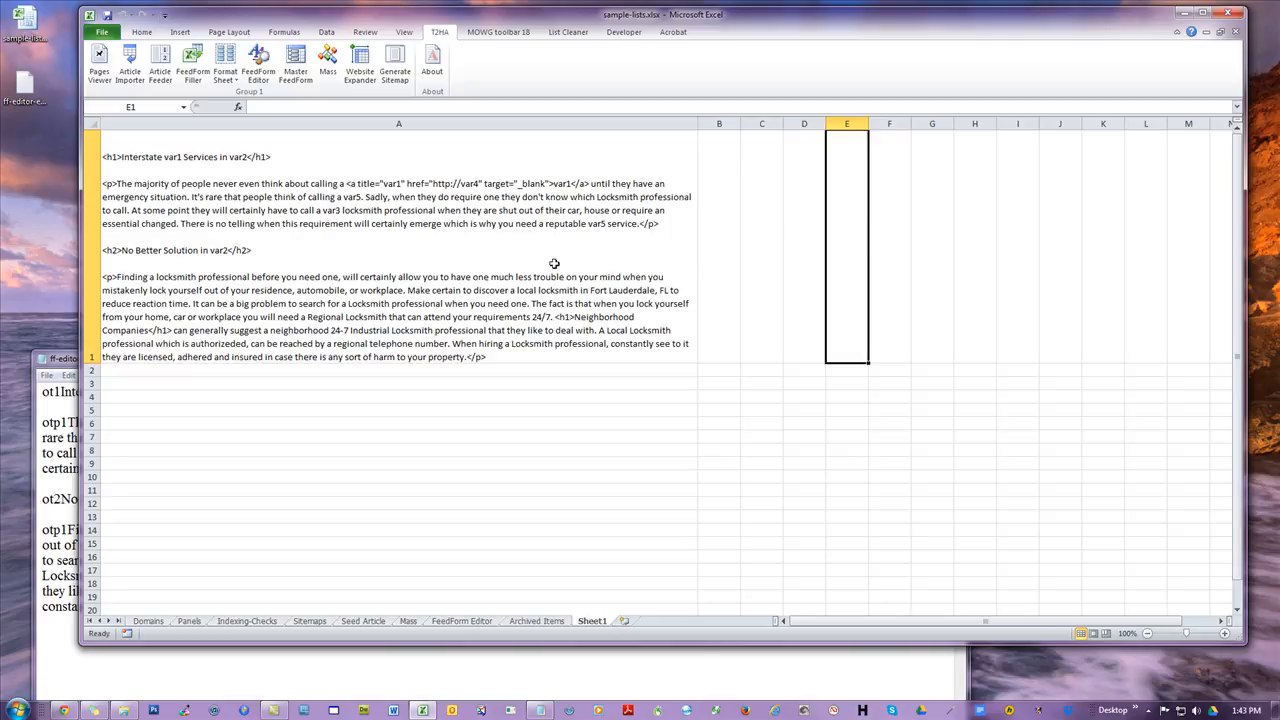
{"action": "left_click", "coordinate": [398, 120]}
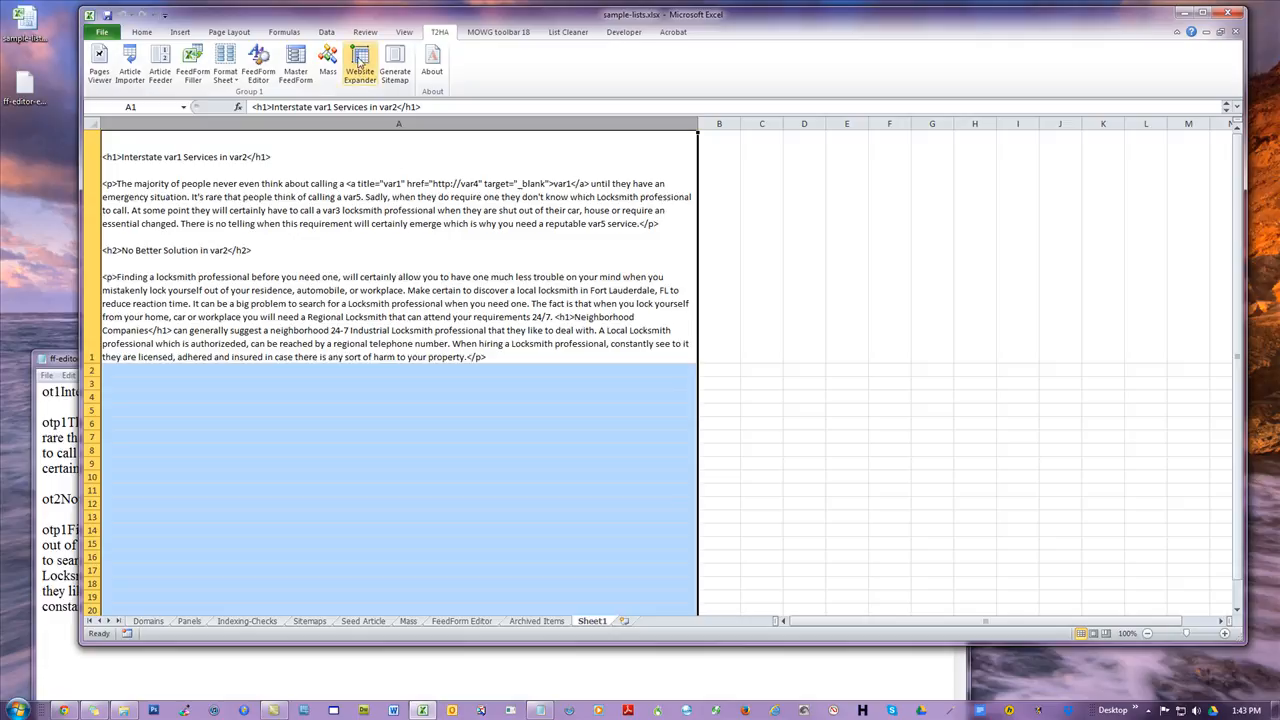
{"action": "left_click", "coordinate": [360, 62]}
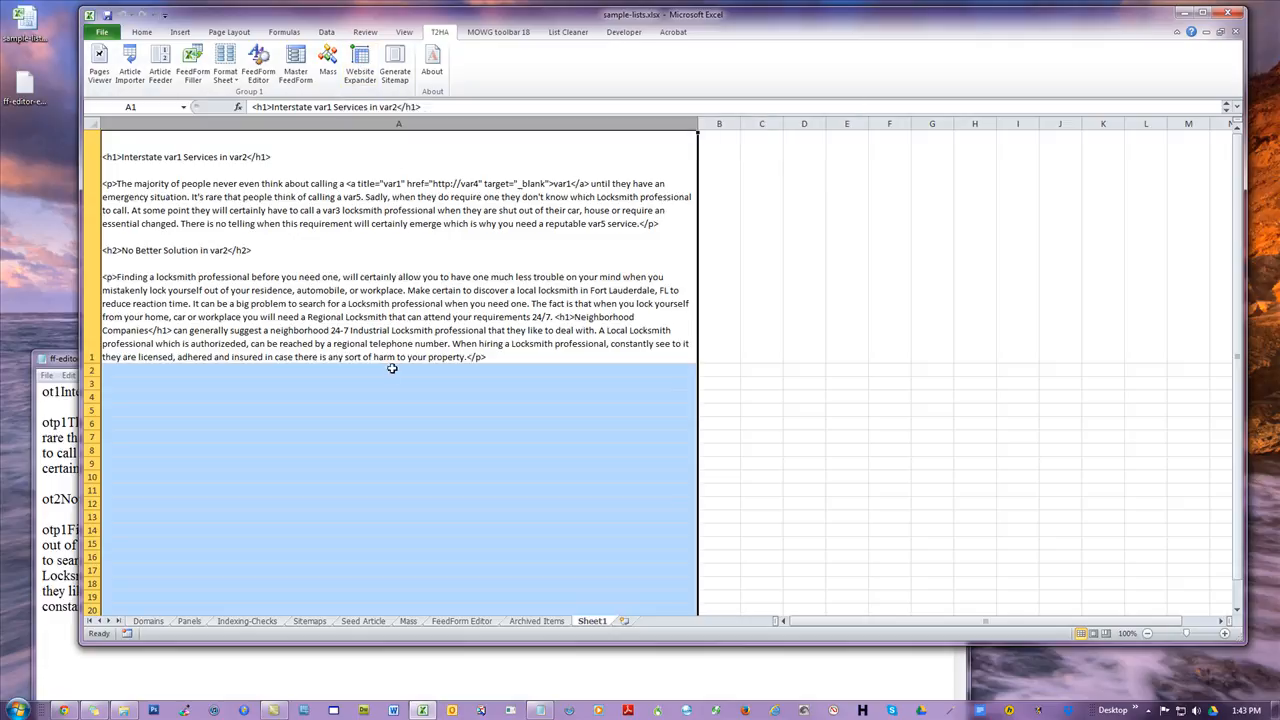
{"action": "left_click", "coordinate": [92, 260]}
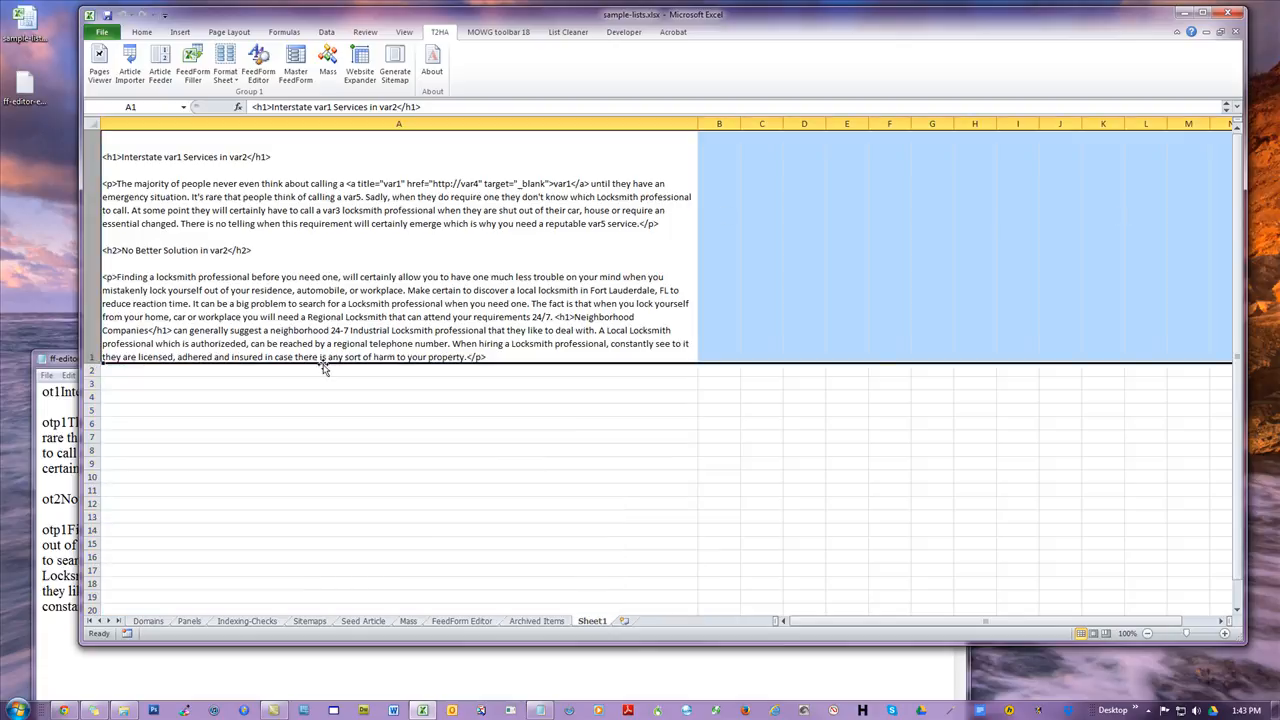
{"action": "left_click", "coordinate": [372, 124]}
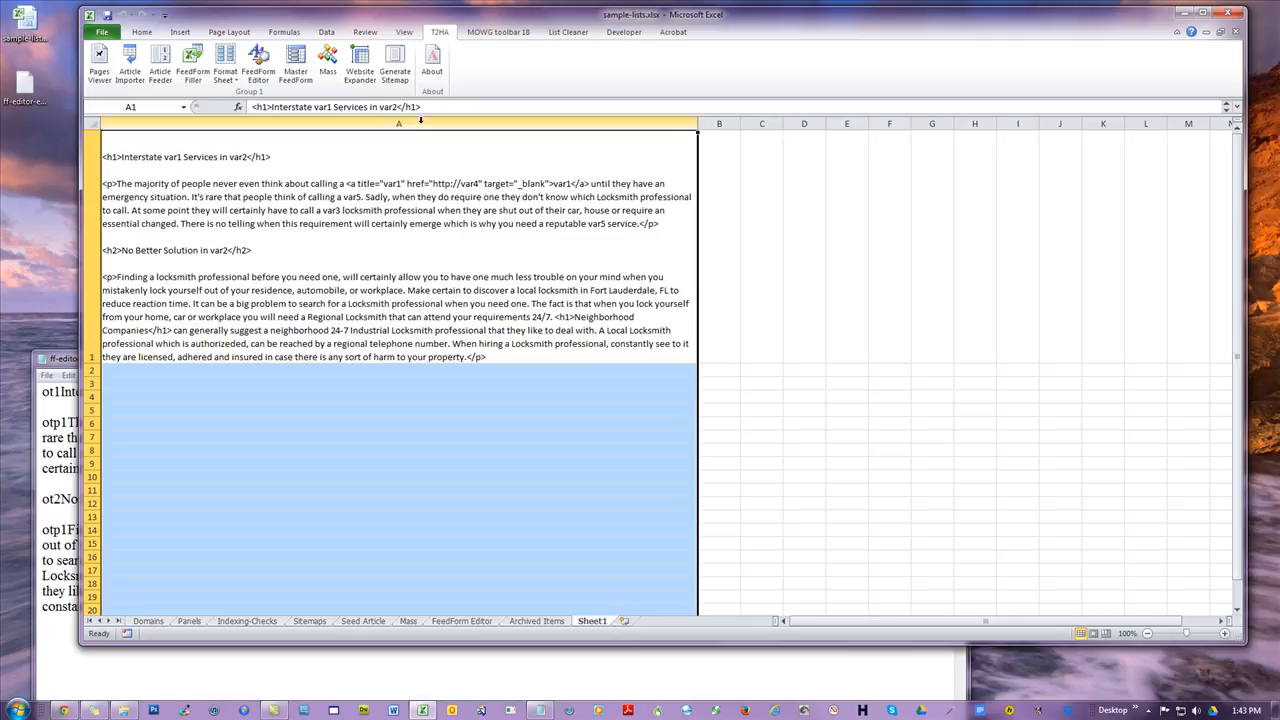
{"action": "left_click", "coordinate": [406, 210]}
{"action": "left_click", "coordinate": [236, 371]}
{"action": "left_click", "coordinate": [239, 385]}
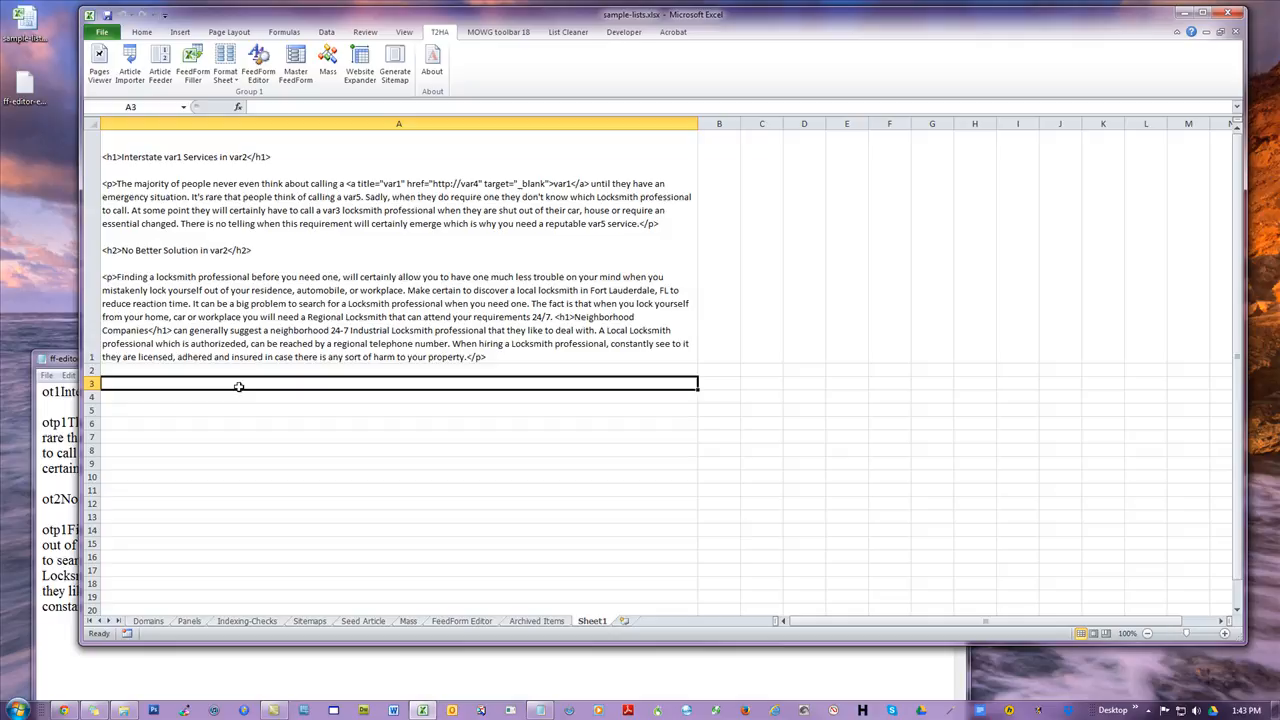
{"action": "left_click", "coordinate": [93, 258]}
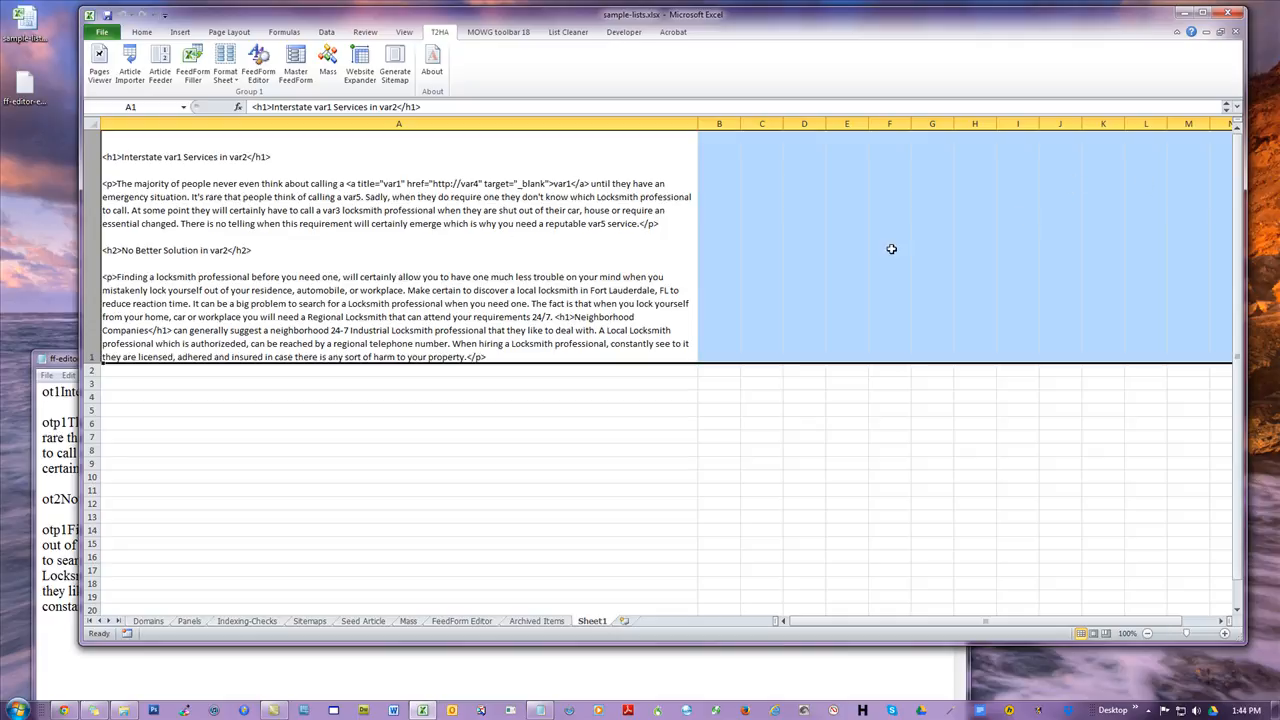
{"action": "left_click", "coordinate": [440, 124]}
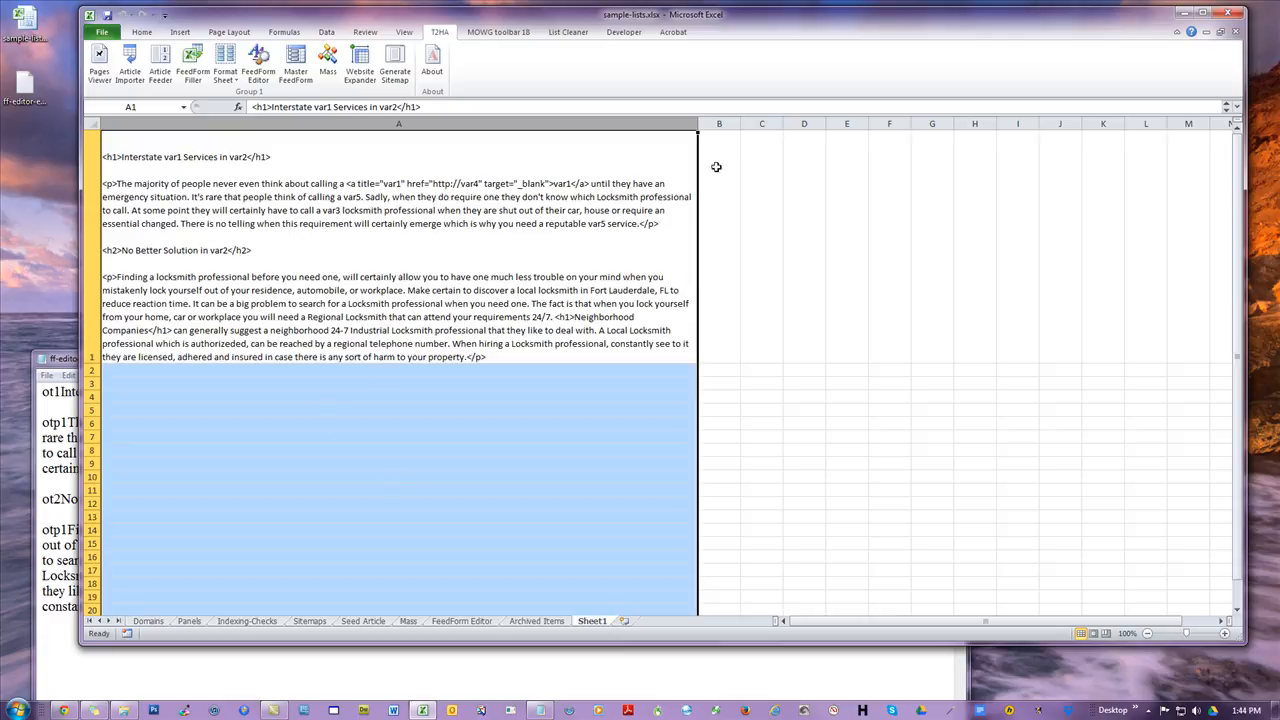
{"action": "left_click", "coordinate": [456, 238]}
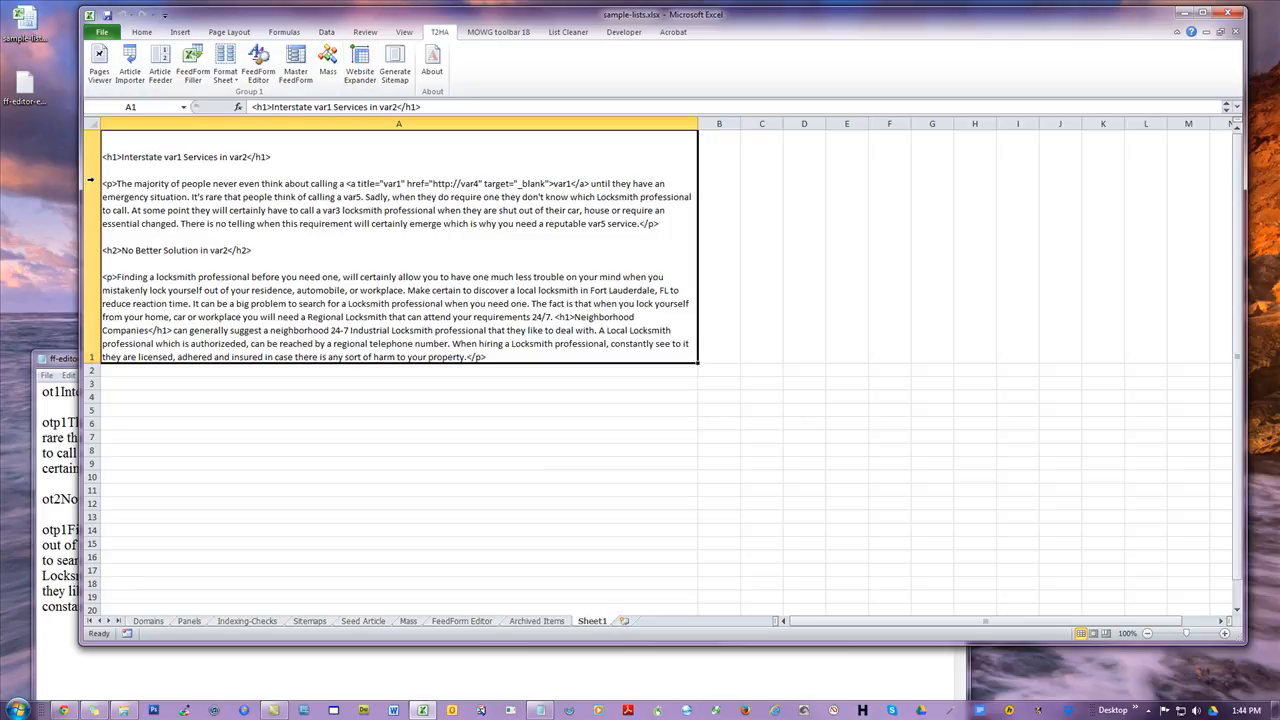
{"action": "key", "text": "shift+space"}
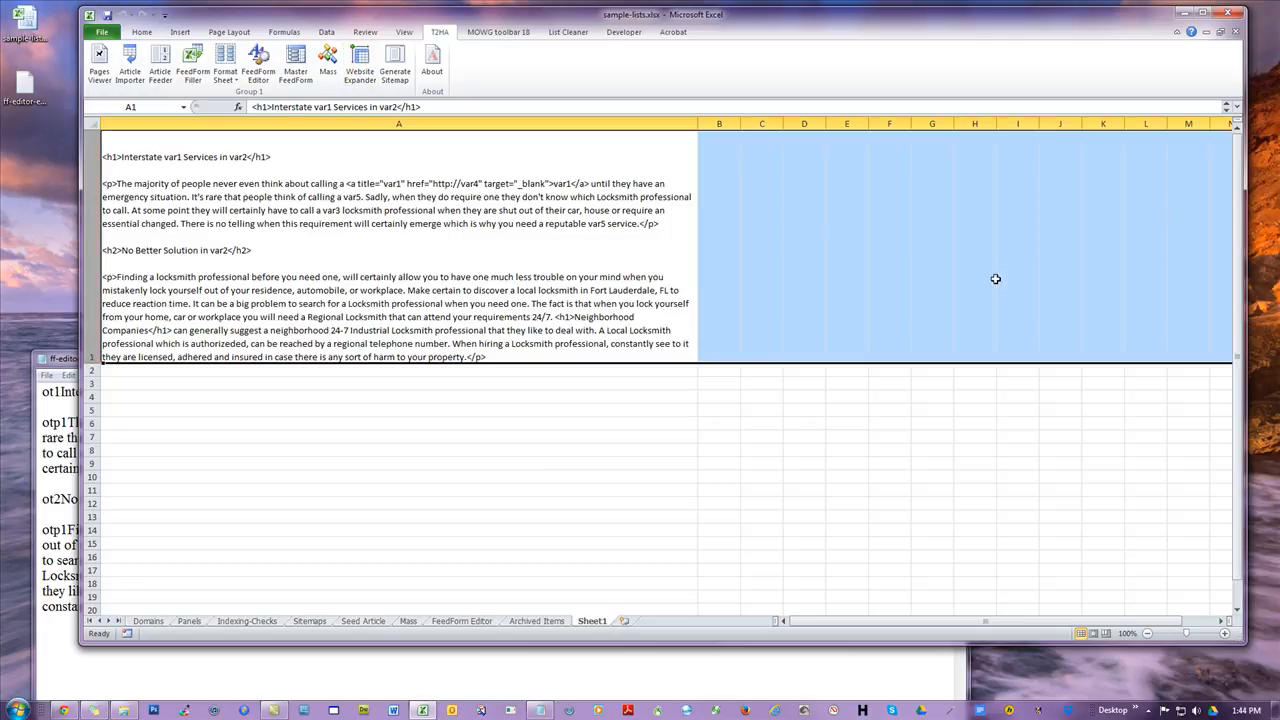
{"action": "left_click", "coordinate": [924, 397]}
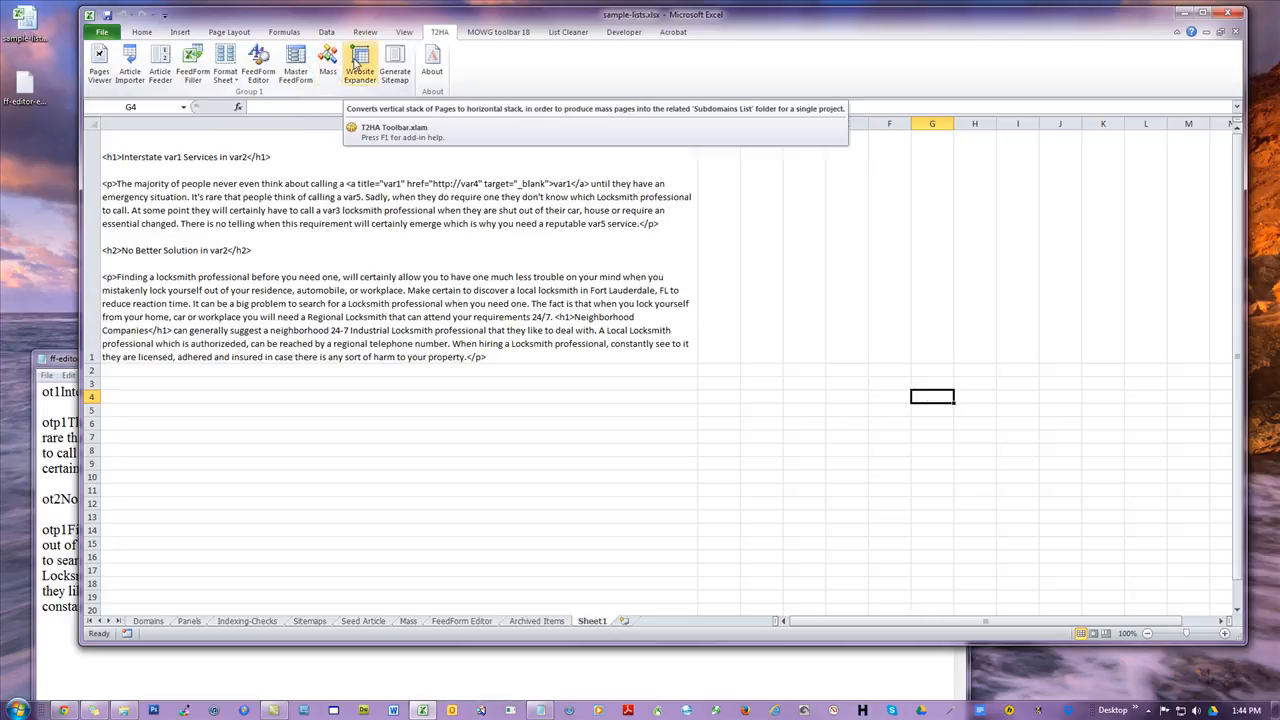
{"action": "left_click", "coordinate": [391, 382]}
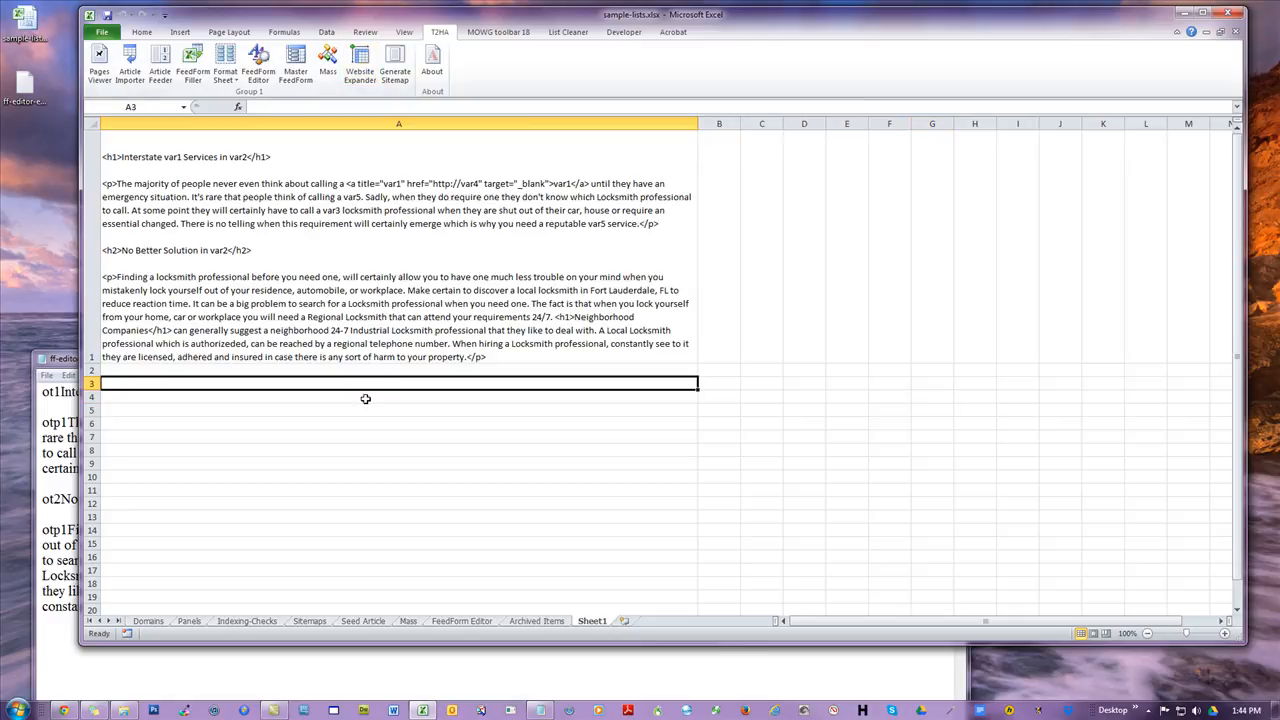